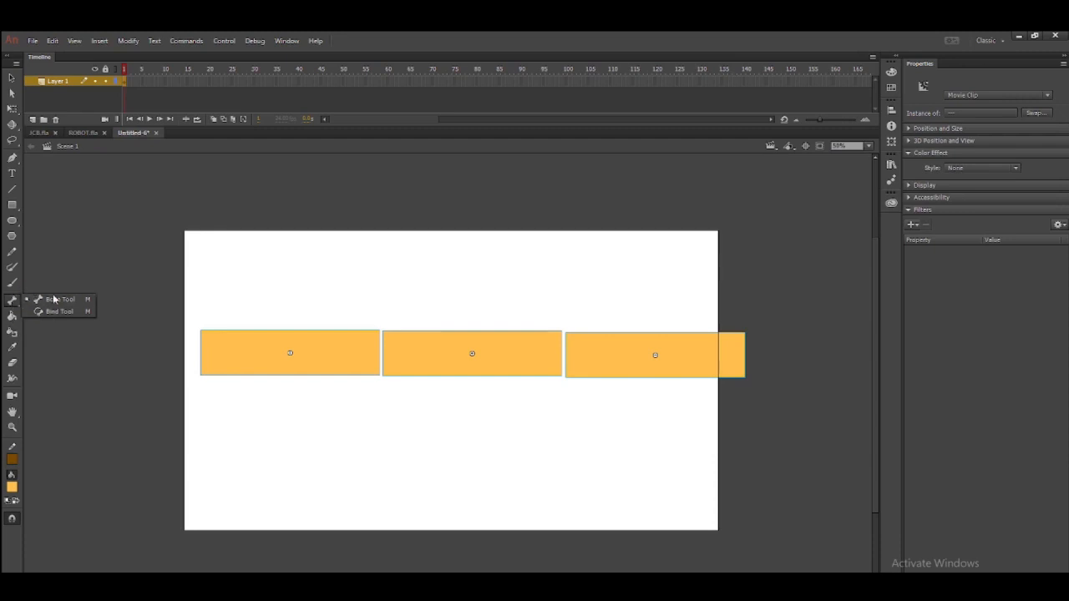
- Delete the three existing orange rectangles from the stage
{"action": "key", "text": "v"}
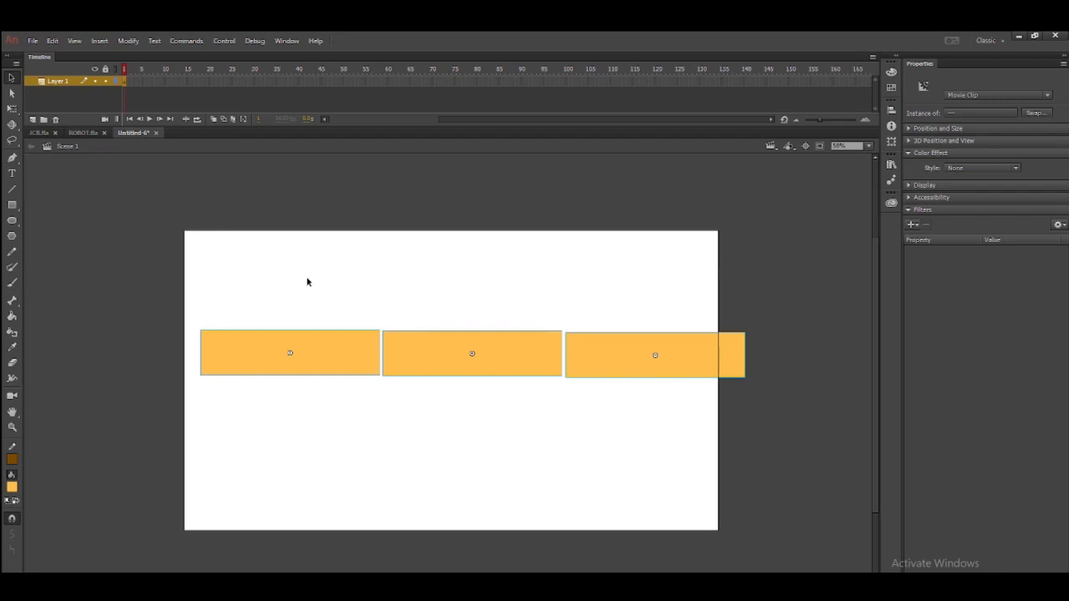
{"action": "left_click", "coordinate": [334, 274]}
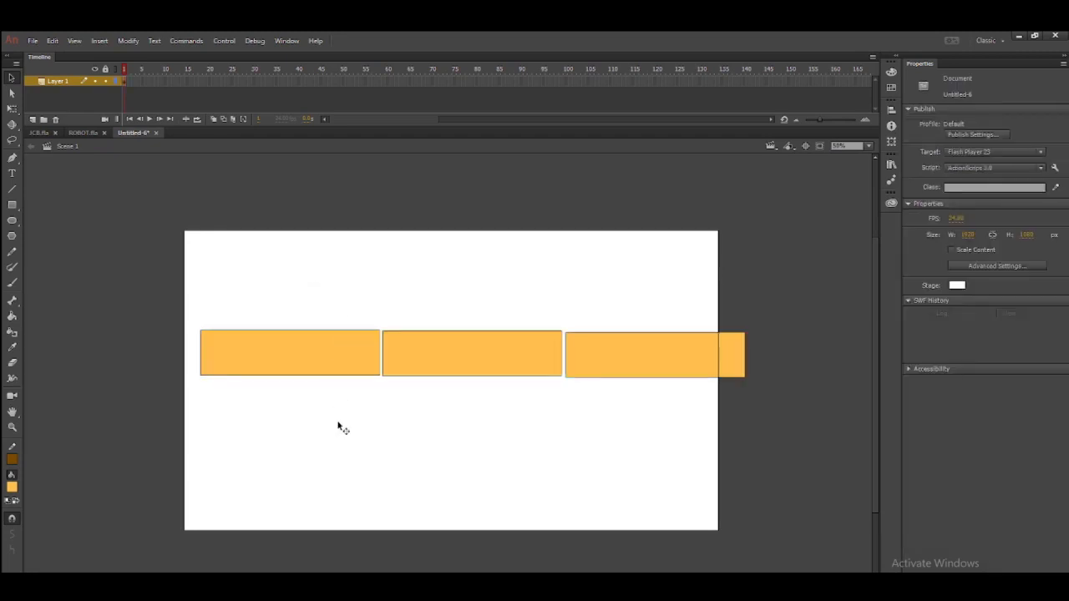
{"action": "left_click_drag", "start_coordinate": [334, 357], "coordinate": [321, 306]}
{"action": "left_click_drag", "start_coordinate": [420, 351], "coordinate": [420, 438]}
{"action": "left_click_drag", "start_coordinate": [627, 355], "coordinate": [635, 411]}
{"action": "left_click_drag", "start_coordinate": [506, 432], "coordinate": [517, 318]}
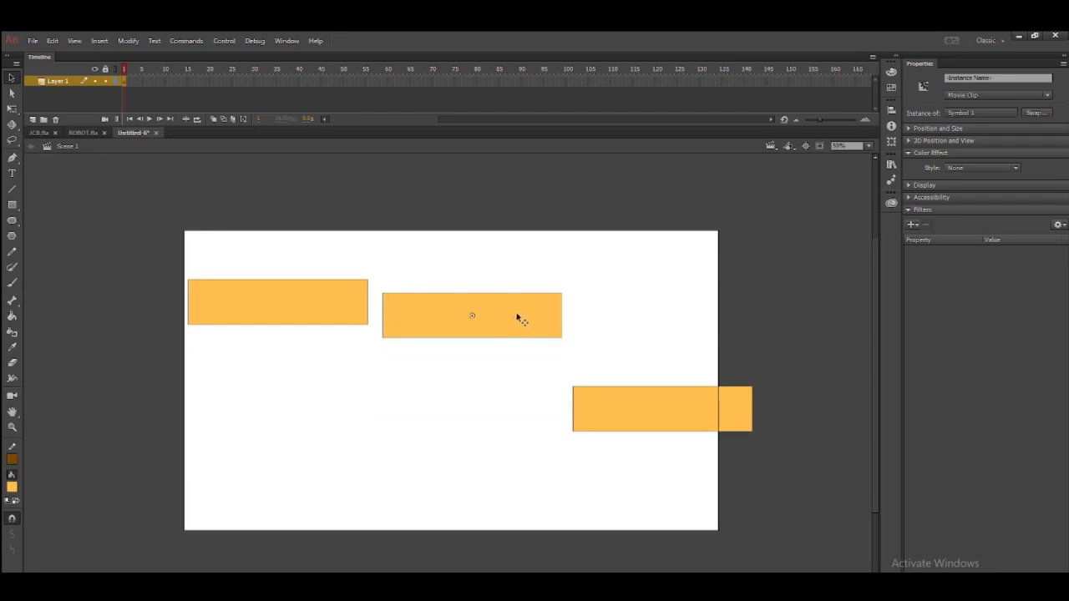
{"action": "left_click_drag", "start_coordinate": [264, 275], "coordinate": [723, 461]}
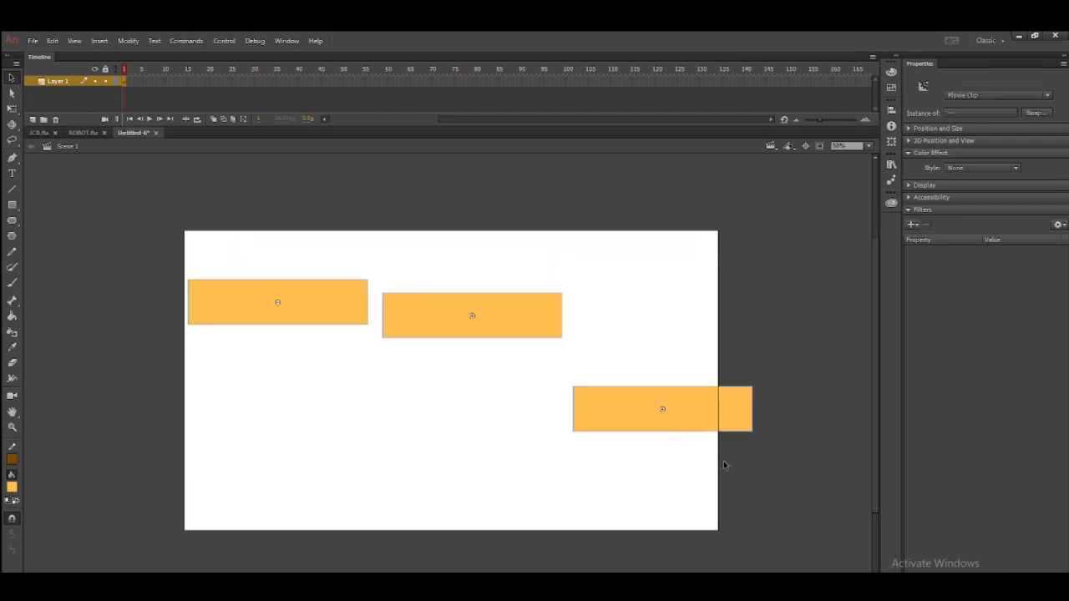
{"action": "key", "text": "Delete"}
- Draw one long orange rectangle with a brown outline across the left half of the stage using the Rectangle tool
{"action": "left_click", "coordinate": [12, 204]}
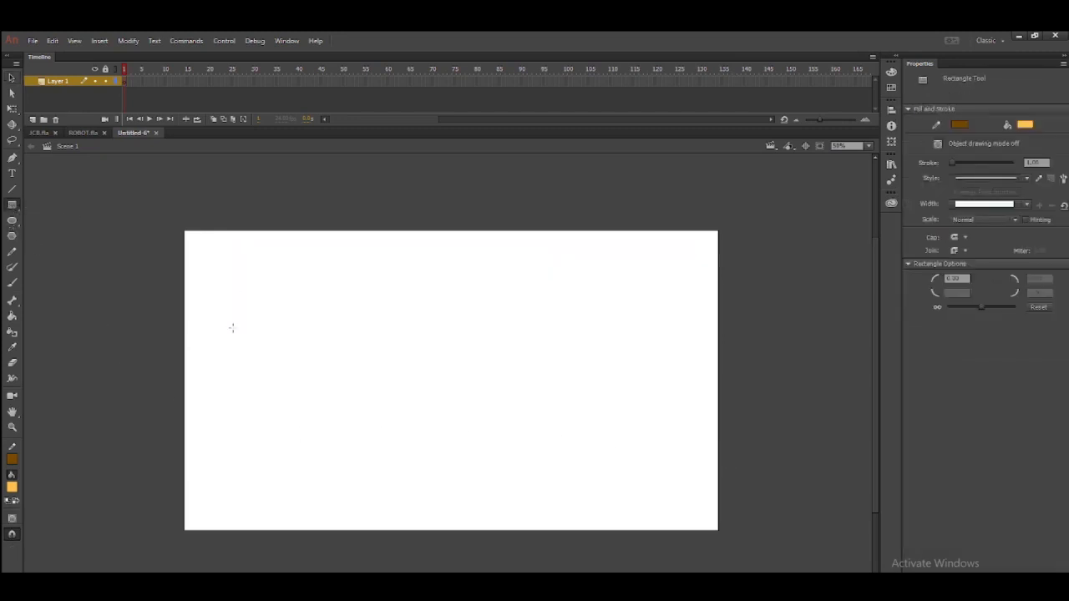
{"action": "mouse_move", "coordinate": [233, 327]}
{"action": "left_mouse_down"}
{"action": "mouse_move", "coordinate": [472, 384]}
{"action": "mouse_move", "coordinate": [459, 377]}
{"action": "left_mouse_up"}
{"action": "mouse_move", "coordinate": [513, 422]}
{"action": "left_mouse_down"}
{"action": "mouse_move", "coordinate": [336, 401]}
{"action": "mouse_move", "coordinate": [162, 303]}
{"action": "mouse_move", "coordinate": [572, 413]}
{"action": "left_mouse_up"}
{"action": "key", "text": "ctrl+z"}
- Group the drawn rectangle and convert it to a Movie Clip symbol
{"action": "key", "text": "v"}
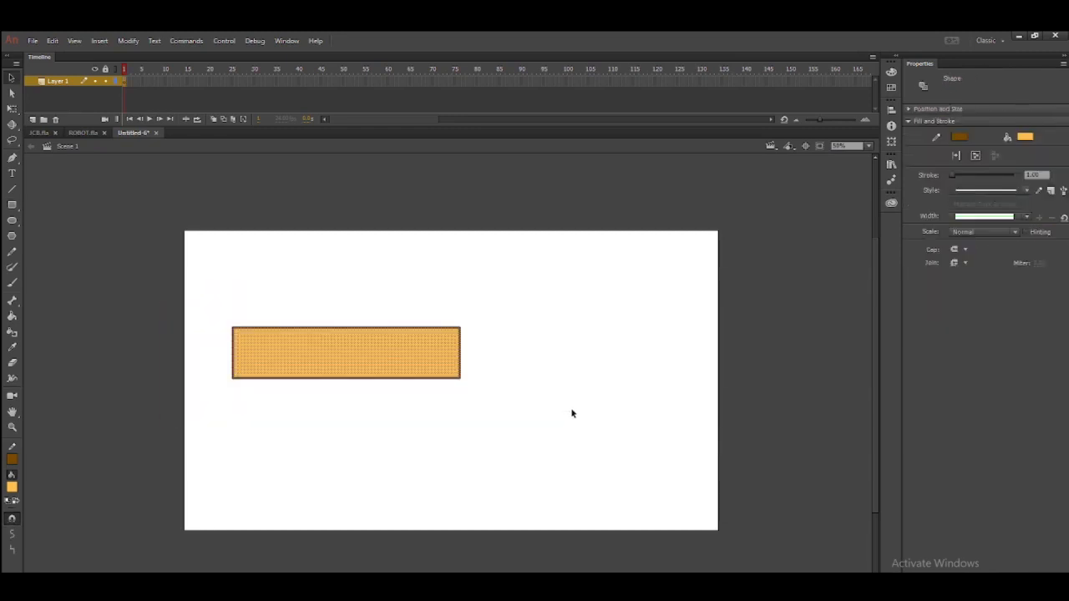
{"action": "key", "text": "ctrl+g"}
{"action": "right_click", "coordinate": [402, 346]}
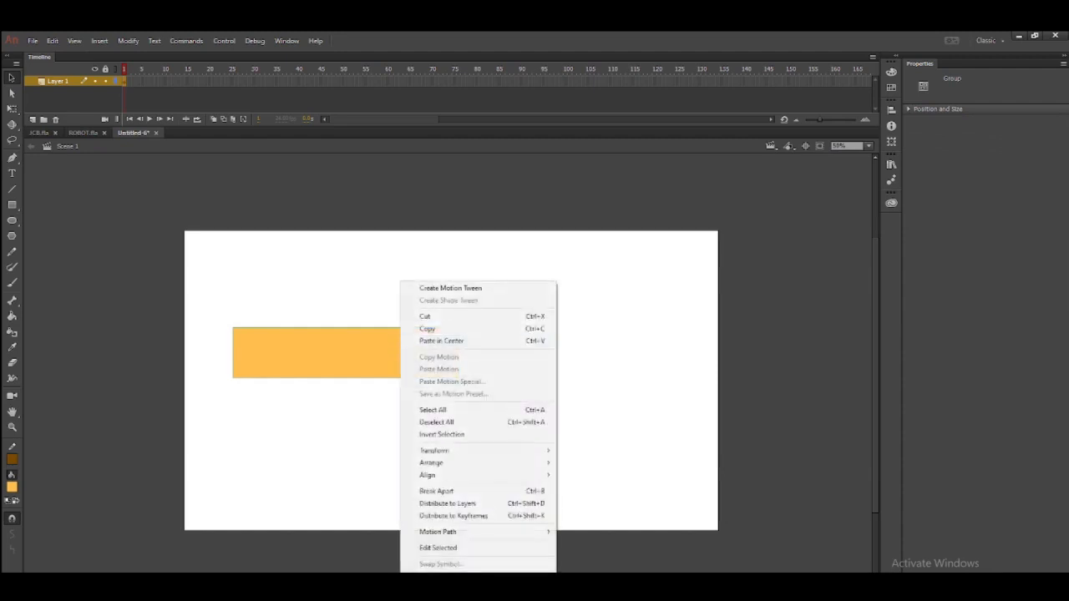
{"action": "left_click", "coordinate": [459, 574]}
{"action": "left_click", "coordinate": [526, 85]}
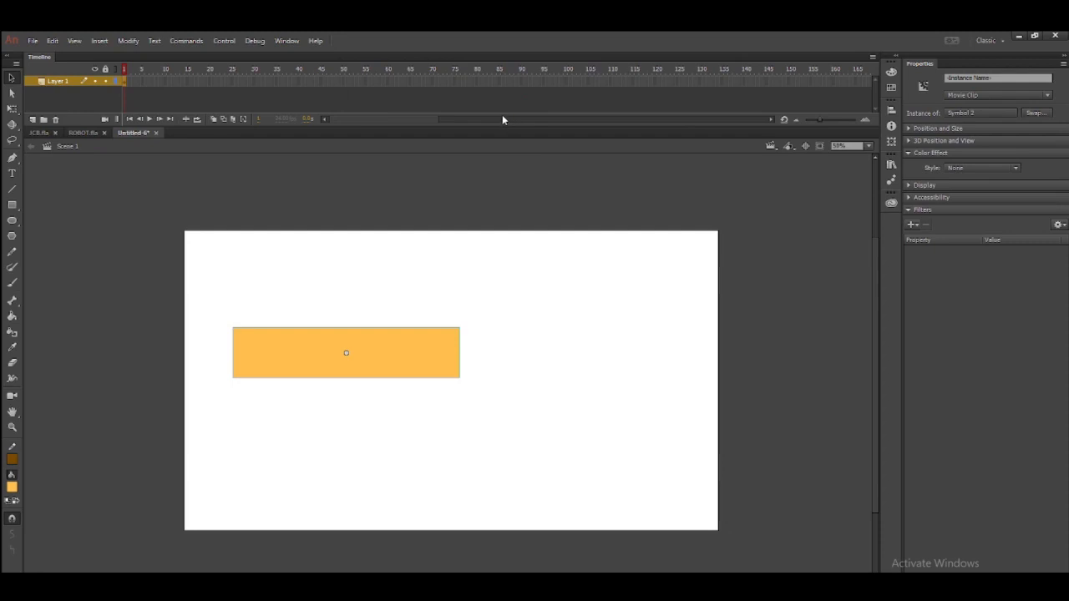
- Duplicate the rectangle symbol twice and arrange the three instances end to end in a horizontal row
{"action": "left_click_drag", "start_coordinate": [415, 366], "coordinate": [655, 412]}
{"action": "key", "text": "ctrl+d"}
{"action": "key", "text": "ctrl+d"}
{"action": "left_click_drag", "start_coordinate": [652, 342], "coordinate": [805, 320]}
{"action": "left_click_drag", "start_coordinate": [557, 399], "coordinate": [561, 356]}
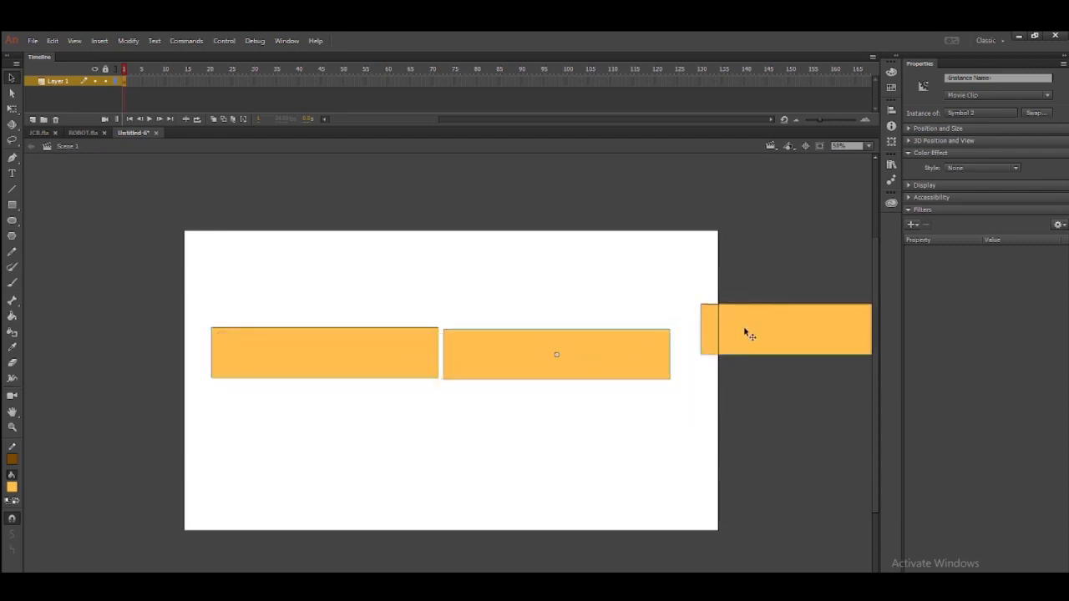
{"action": "left_click_drag", "start_coordinate": [746, 332], "coordinate": [723, 359]}
- Select all three rectangles and scale them down together with Free Transform so the row fits within the stage
{"action": "left_click_drag", "start_coordinate": [351, 306], "coordinate": [776, 381]}
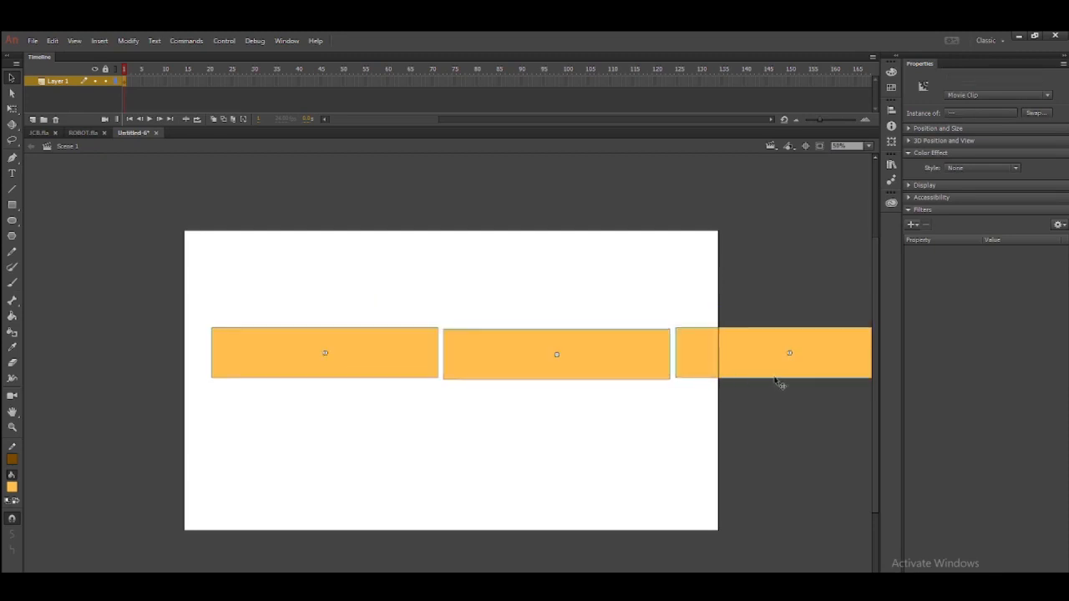
{"action": "key", "text": "q"}
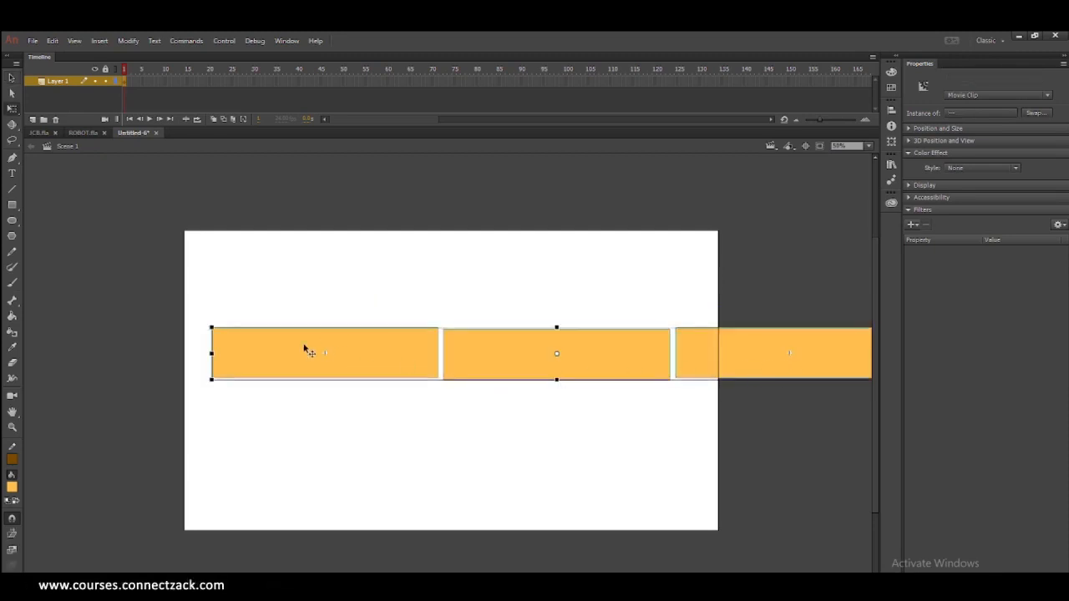
{"action": "left_click_drag", "start_coordinate": [211, 327], "coordinate": [232, 337]}
{"action": "left_click_drag", "start_coordinate": [414, 356], "coordinate": [334, 355]}
{"action": "key", "text": "ctrl+="}
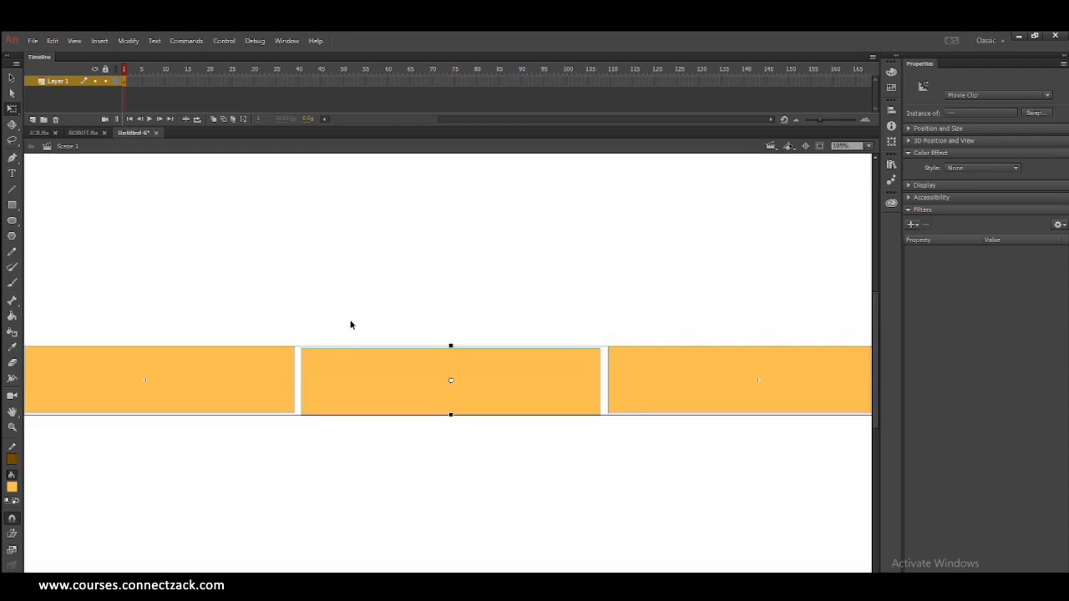
{"action": "key", "text": "ctrl+minus"}
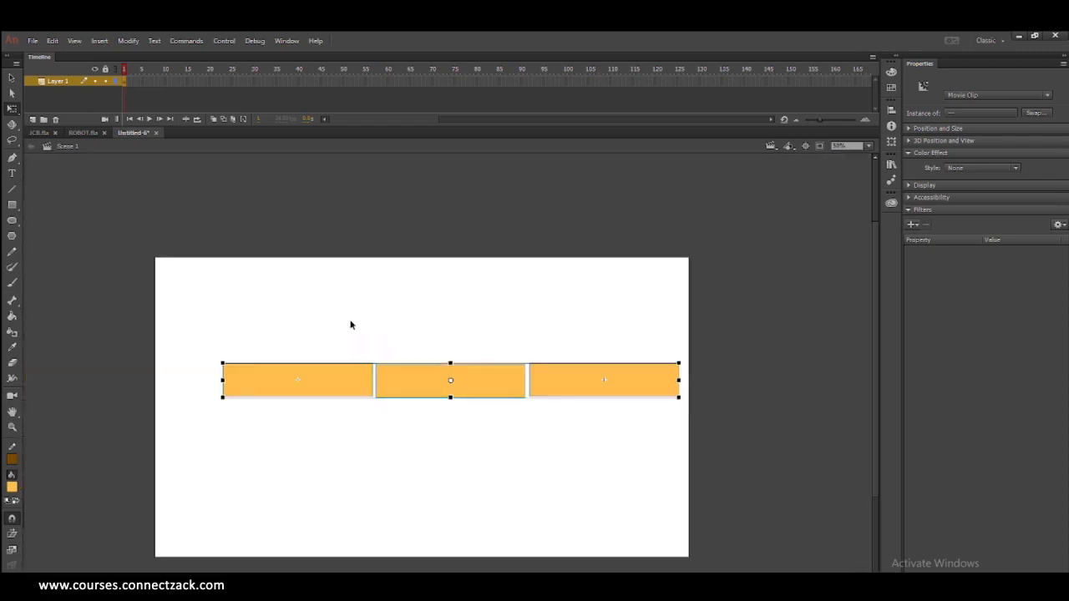
- Reposition the three rectangles individually into a level row across the stage with small gaps between them
{"action": "left_click", "coordinate": [470, 337]}
{"action": "left_click_drag", "start_coordinate": [341, 387], "coordinate": [304, 374]}
{"action": "left_click_drag", "start_coordinate": [426, 383], "coordinate": [398, 367]}
{"action": "mouse_move", "coordinate": [573, 375]}
{"action": "left_mouse_down"}
{"action": "mouse_move", "coordinate": [559, 364]}
{"action": "mouse_move", "coordinate": [562, 374]}
{"action": "left_mouse_up"}
{"action": "left_click_drag", "start_coordinate": [438, 385], "coordinate": [426, 375]}
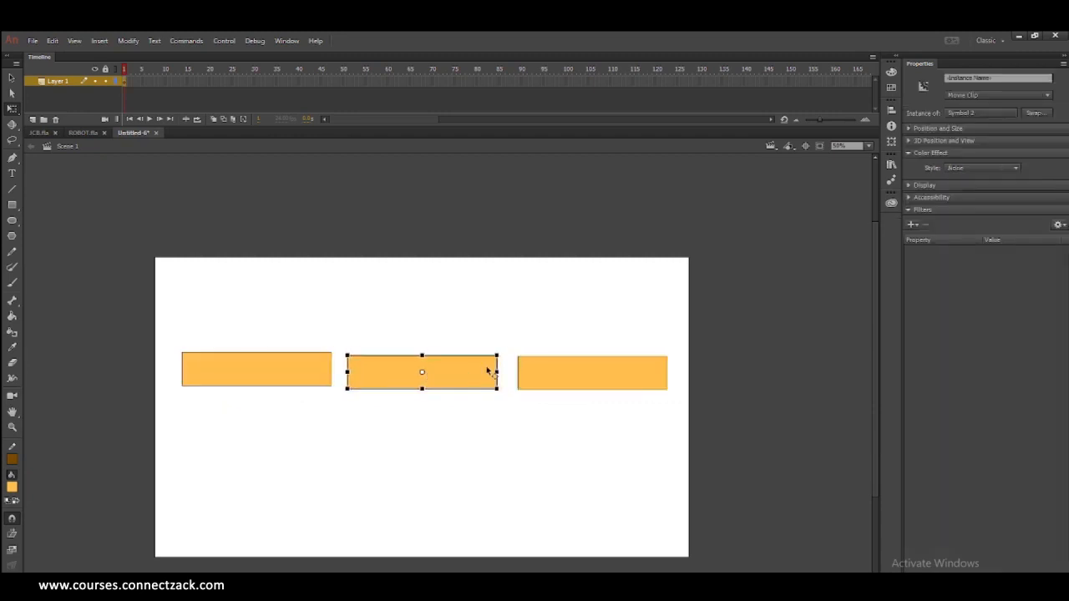
{"action": "left_click_drag", "start_coordinate": [545, 377], "coordinate": [537, 379]}
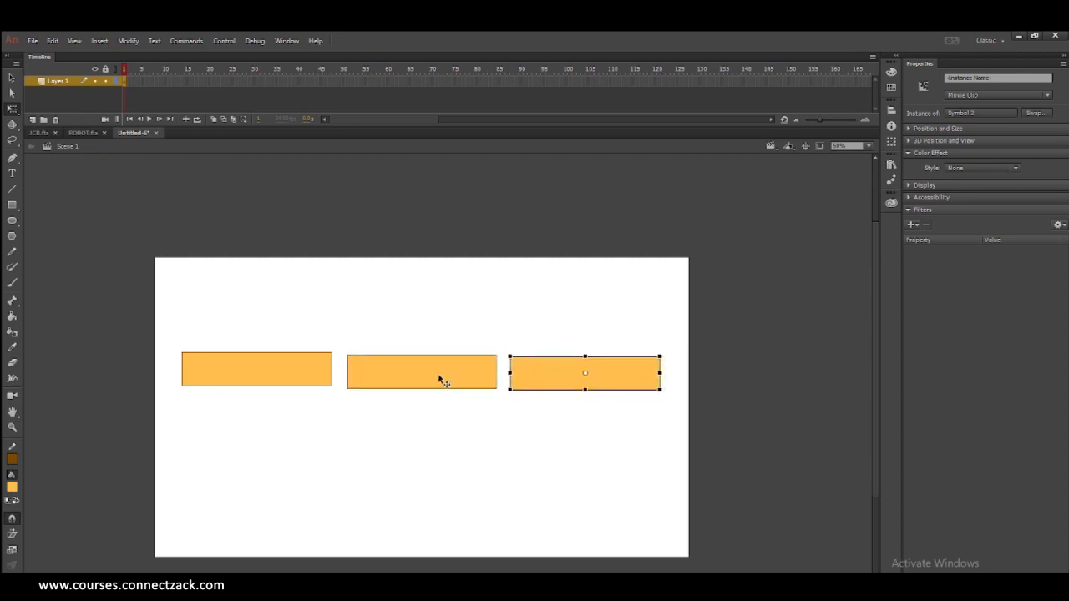
{"action": "left_click_drag", "start_coordinate": [441, 380], "coordinate": [439, 378]}
{"action": "left_click_drag", "start_coordinate": [574, 377], "coordinate": [574, 379]}
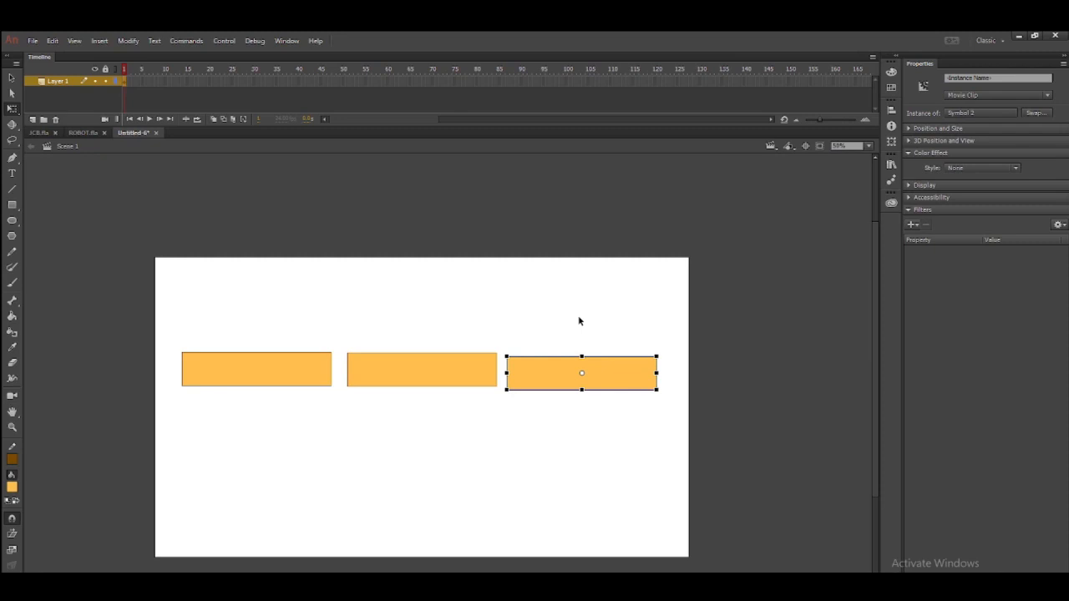
{"action": "left_click_drag", "start_coordinate": [618, 383], "coordinate": [617, 378]}
{"action": "left_click", "coordinate": [440, 332]}
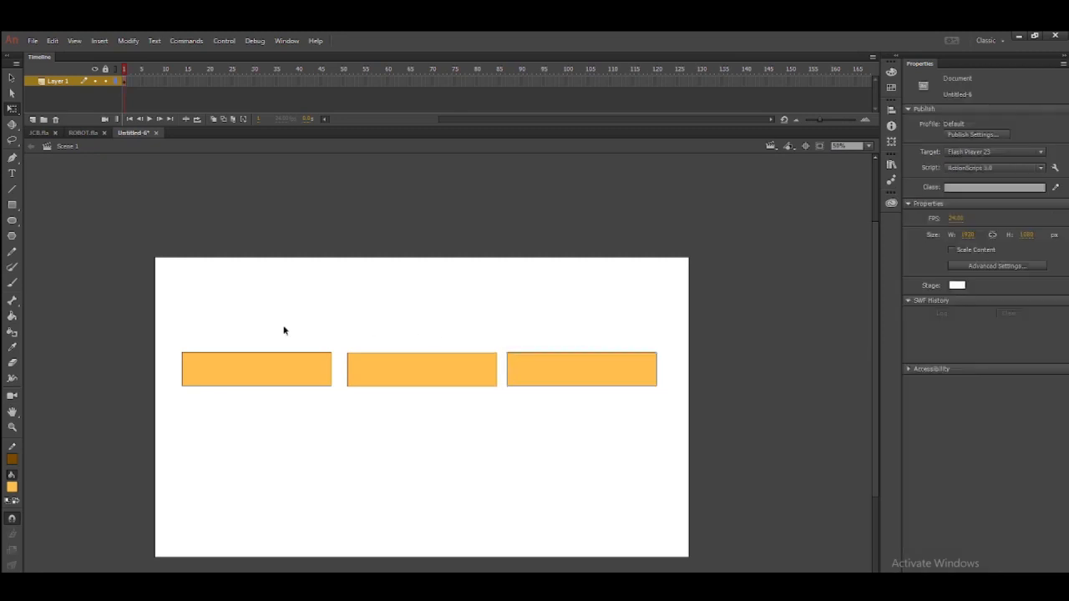
- Link the three rectangles with the Bone tool, chaining bones from the first through the second to the third
{"action": "left_click", "coordinate": [13, 301]}
{"action": "left_click_drag", "start_coordinate": [206, 368], "coordinate": [549, 371]}
{"action": "left_click", "coordinate": [12, 77]}
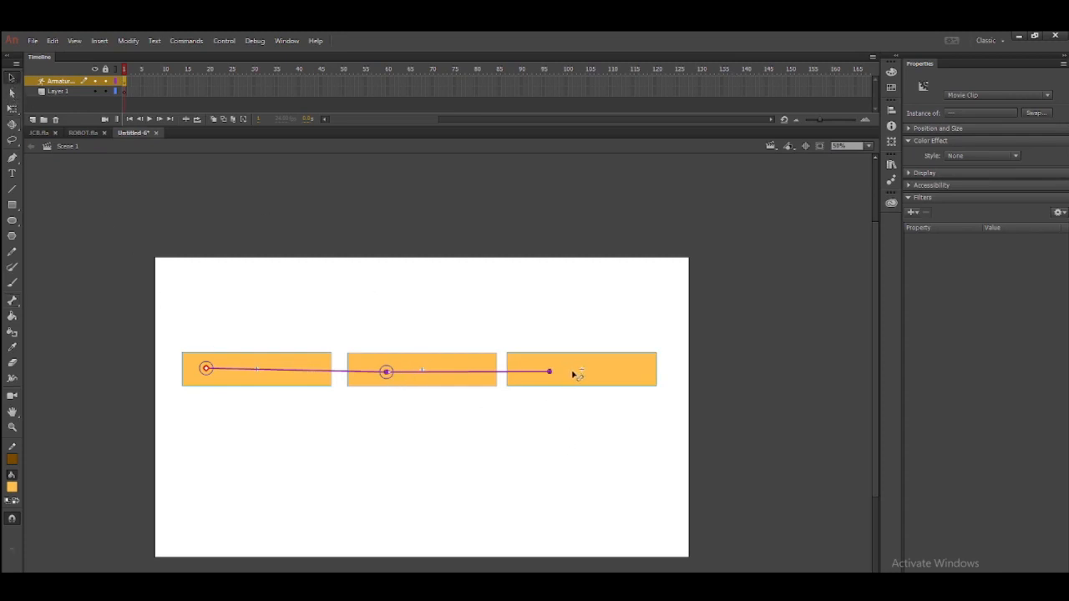
- Move the joints of the second and third rectangles closer to their left ends with Free Transform
{"action": "left_click", "coordinate": [12, 108]}
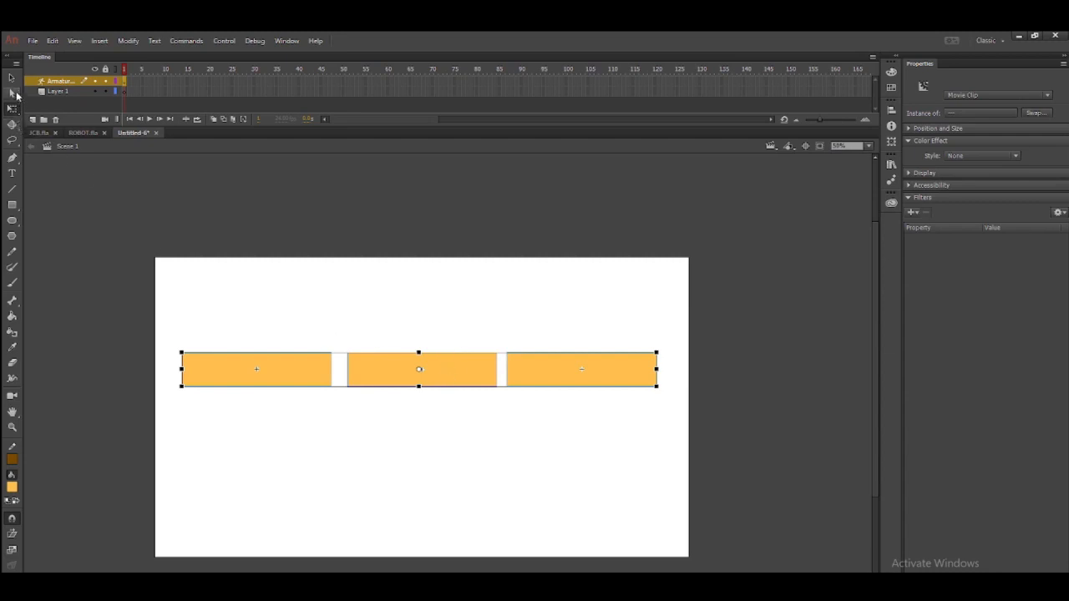
{"action": "key", "text": "v"}
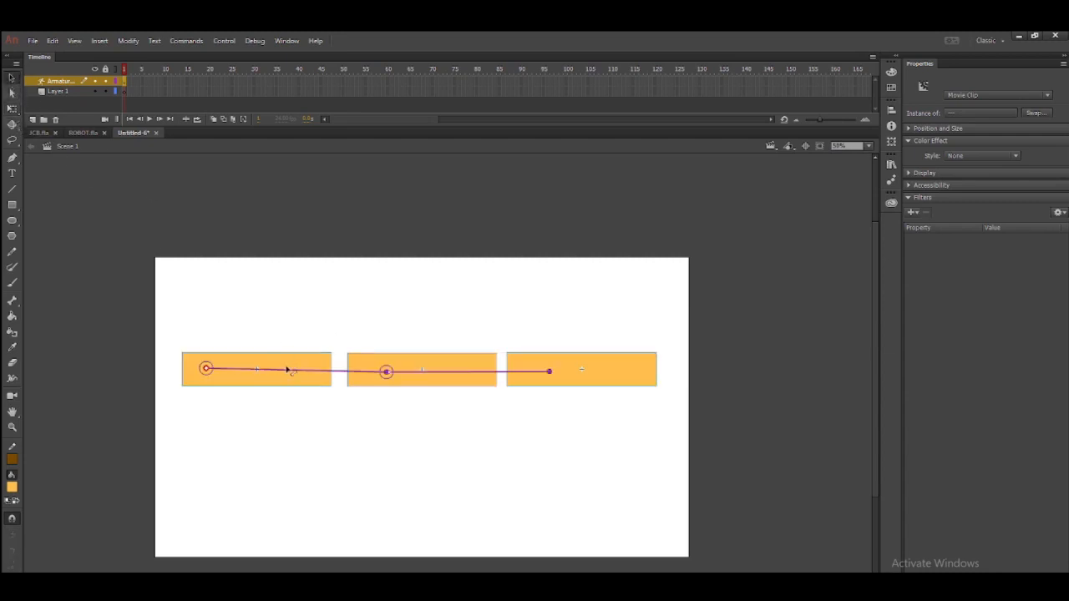
{"action": "key", "text": "q"}
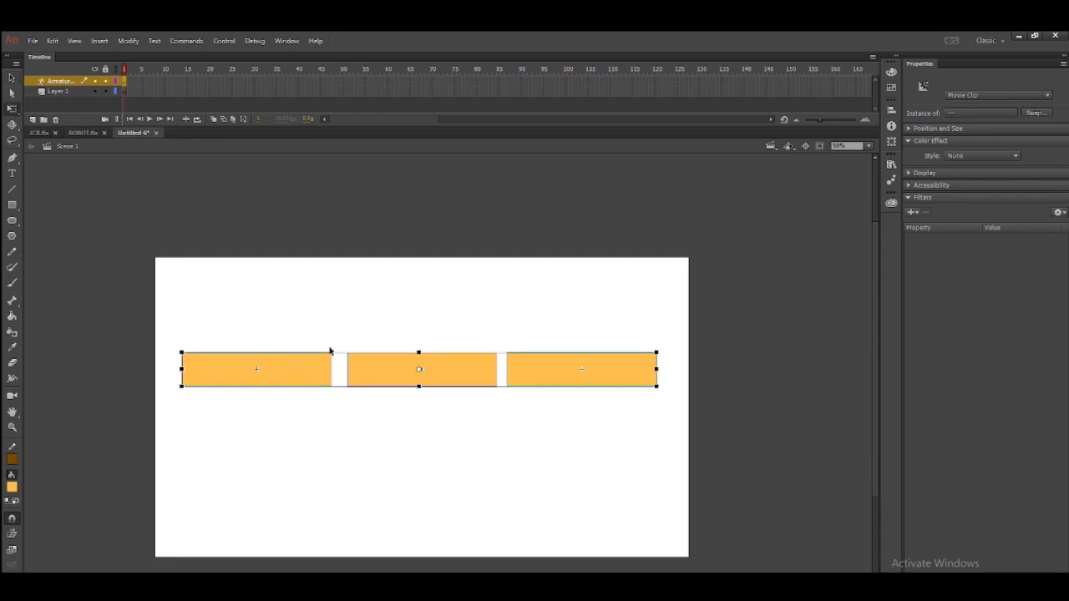
{"action": "left_click", "coordinate": [393, 338]}
{"action": "left_click", "coordinate": [392, 372]}
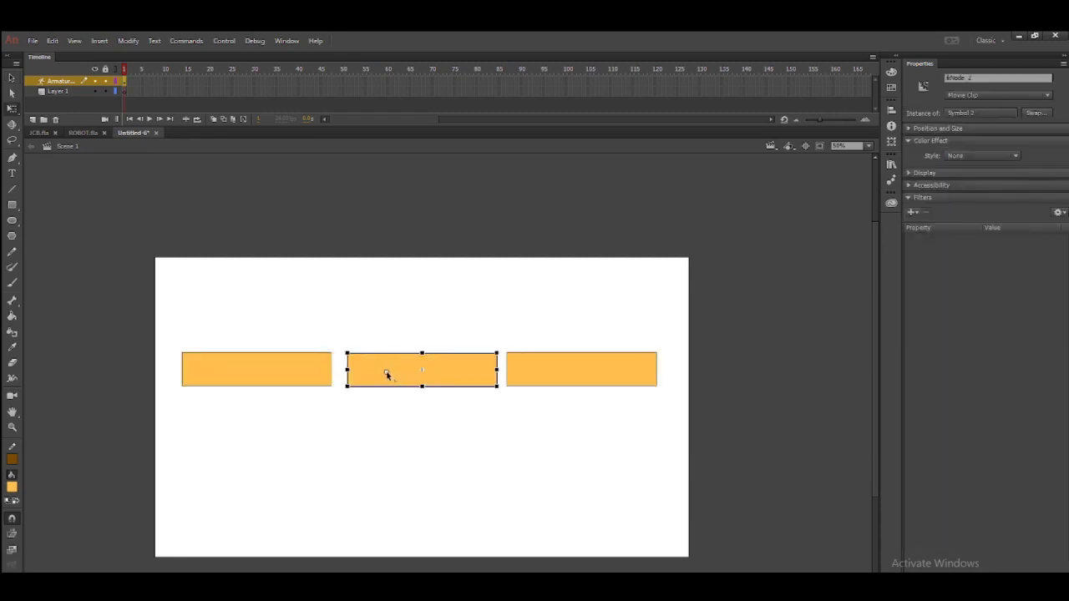
{"action": "left_click_drag", "start_coordinate": [386, 373], "coordinate": [363, 371]}
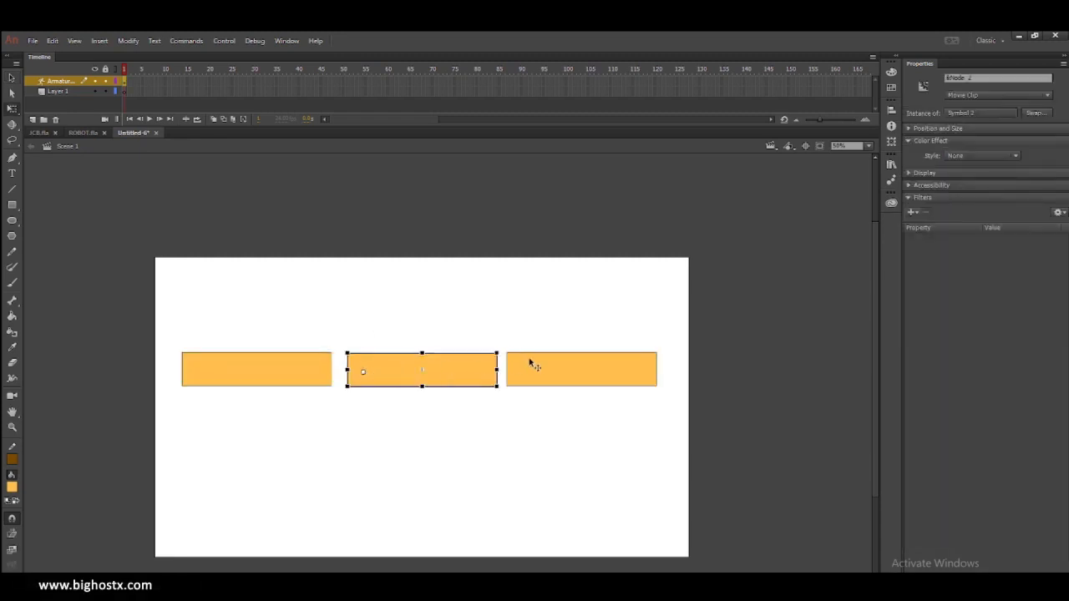
{"action": "left_click", "coordinate": [535, 369]}
{"action": "left_click_drag", "start_coordinate": [551, 373], "coordinate": [524, 372]}
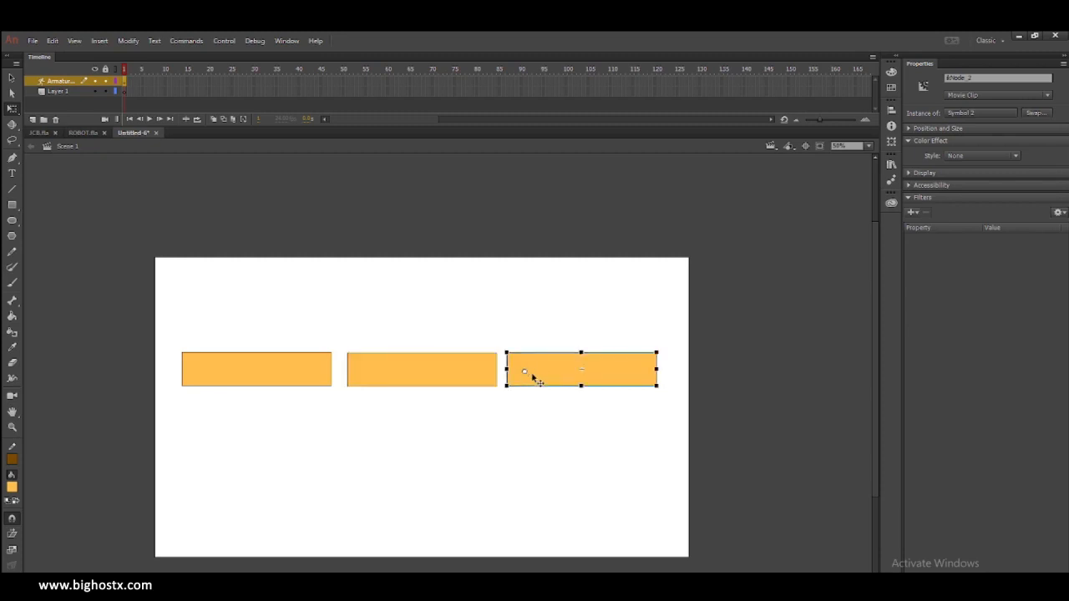
{"action": "left_click", "coordinate": [298, 365]}
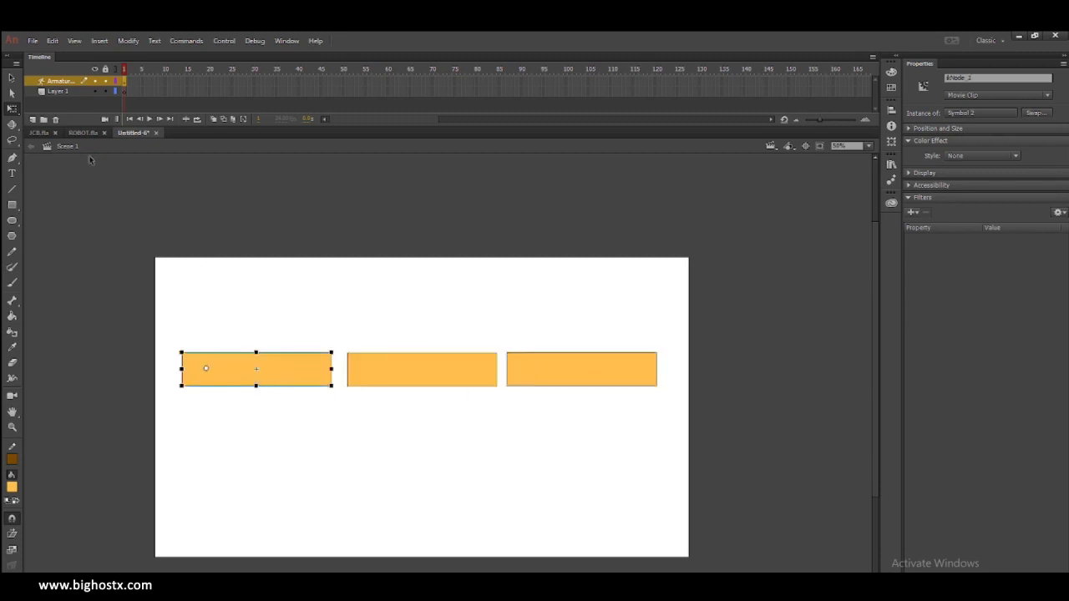
- Swing the bone chain by its third rectangle, and shift that rectangle's joint slightly inward with Free Transform
{"action": "left_click", "coordinate": [12, 78]}
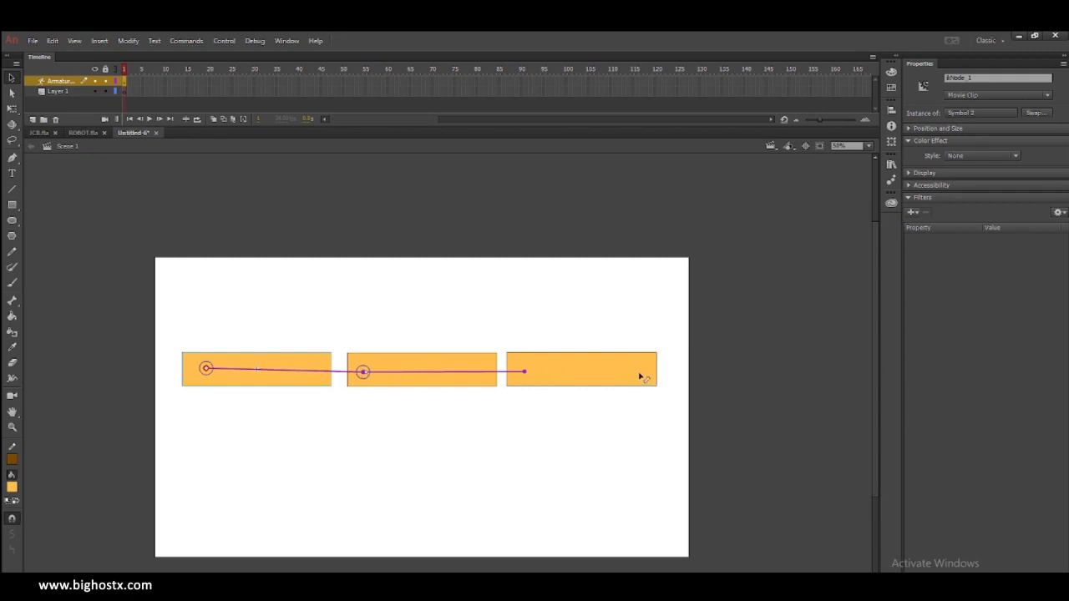
{"action": "left_click_drag", "start_coordinate": [643, 374], "coordinate": [747, 363]}
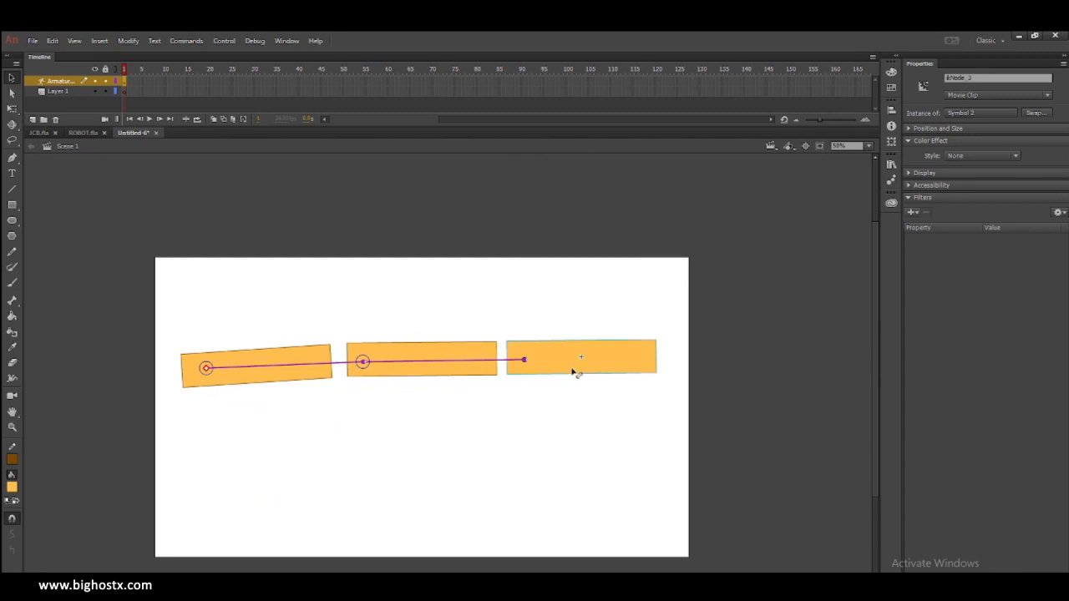
{"action": "key", "text": "q"}
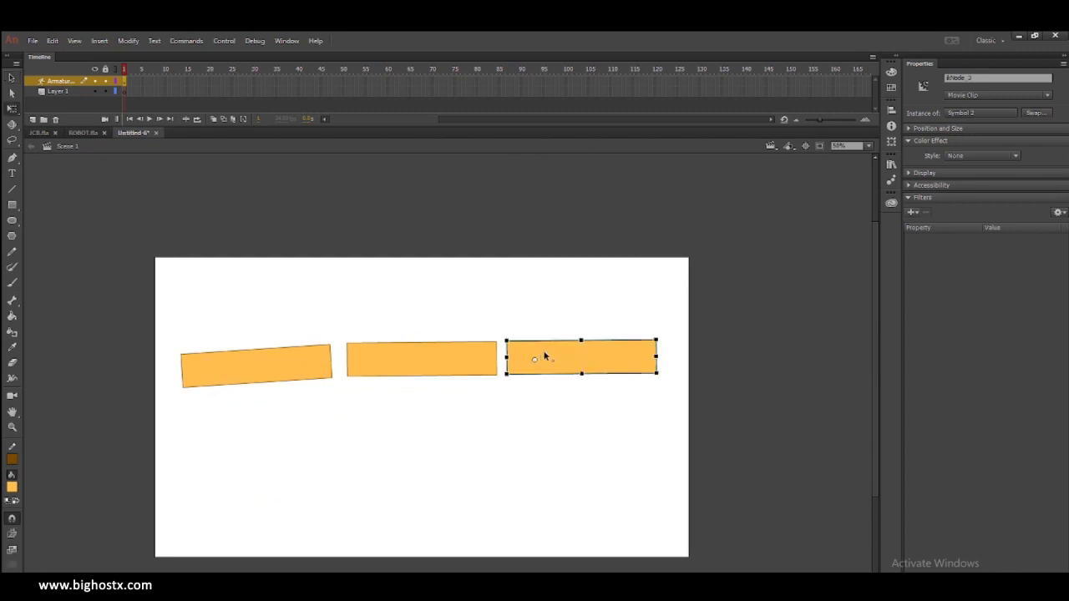
{"action": "left_click", "coordinate": [601, 323]}
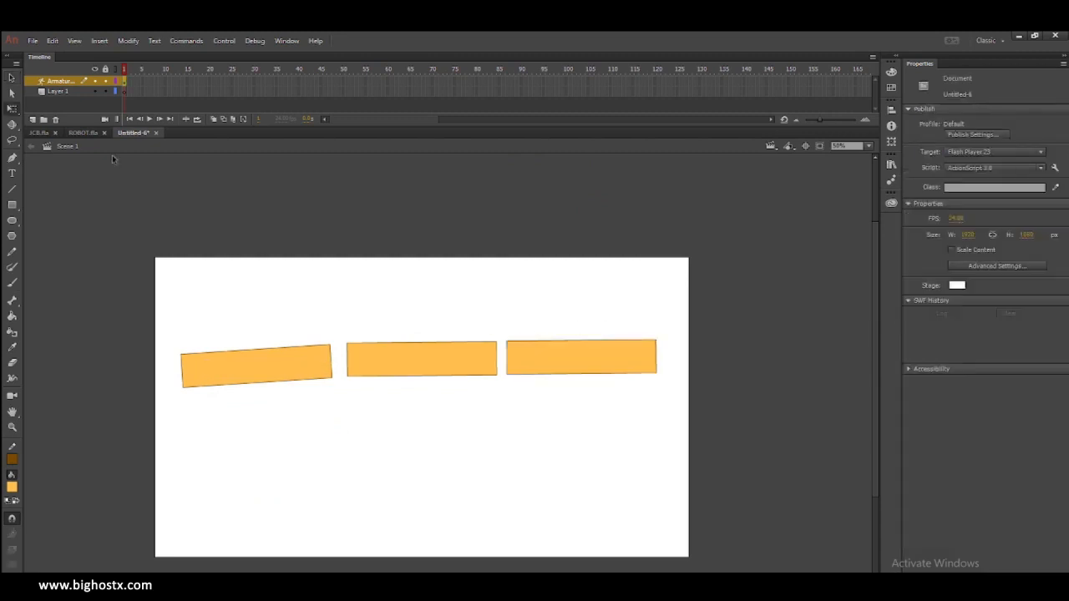
- Swing the bone chain by its third rectangle again, and move that rectangle's joint back from its centre toward its left end
{"action": "left_click", "coordinate": [12, 78]}
{"action": "left_click_drag", "start_coordinate": [609, 362], "coordinate": [736, 392]}
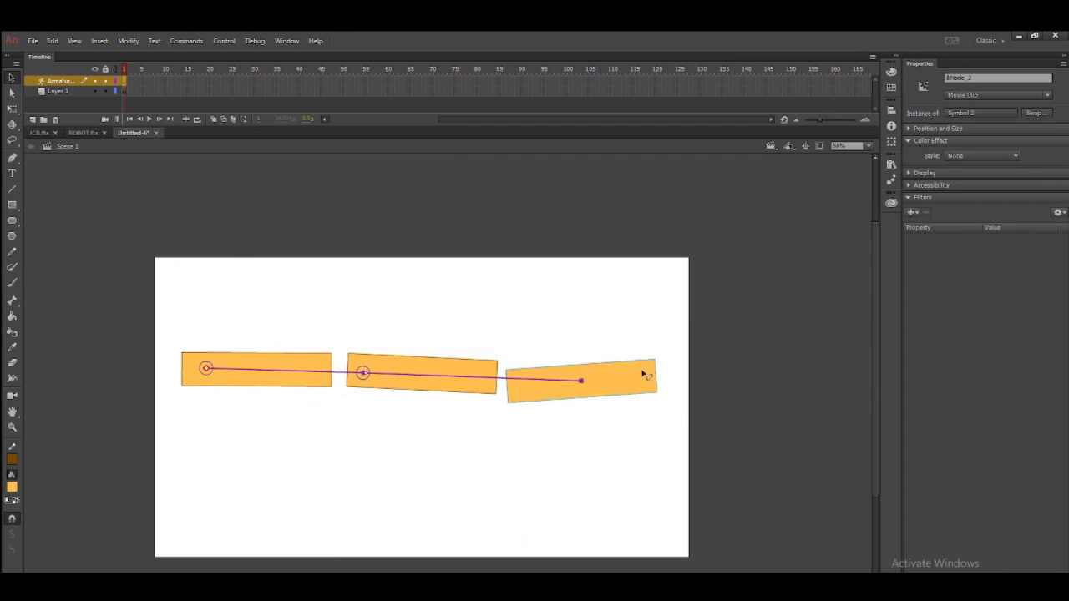
{"action": "left_click_drag", "start_coordinate": [643, 372], "coordinate": [649, 373]}
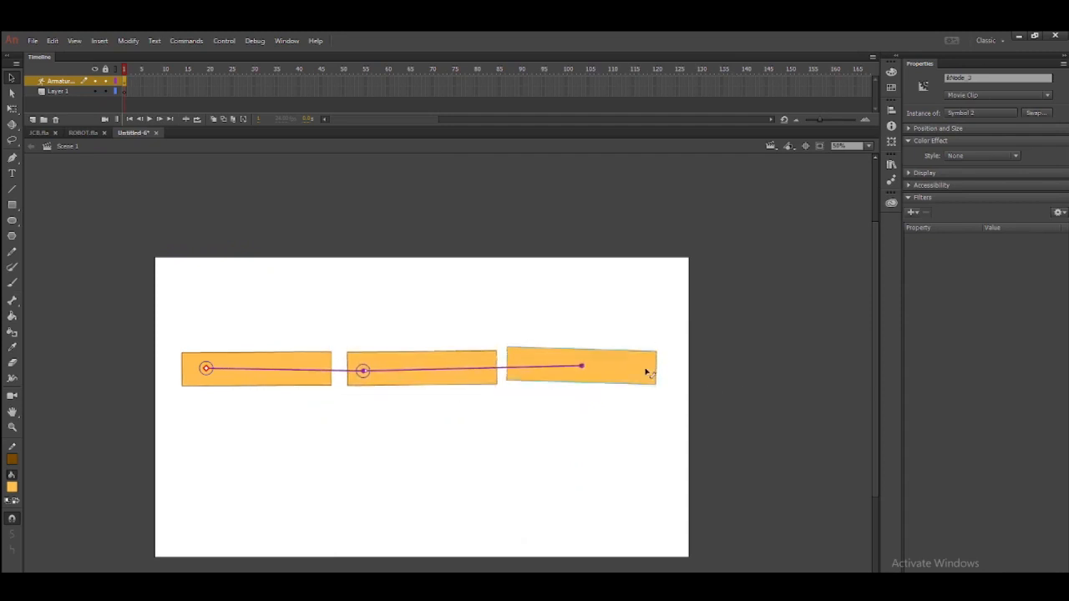
{"action": "key", "text": "q"}
{"action": "left_click", "coordinate": [582, 382]}
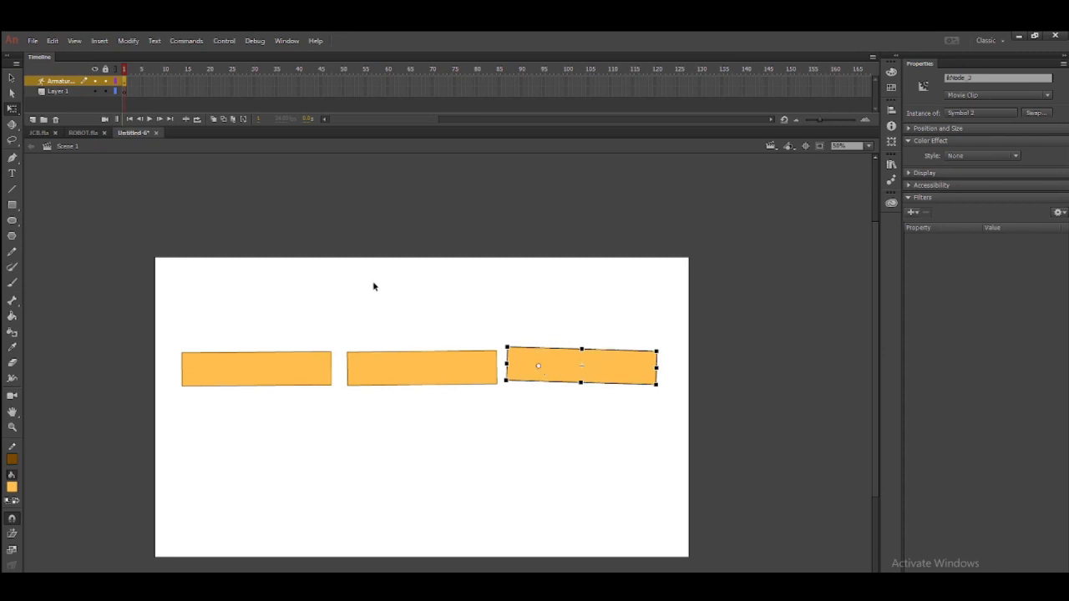
- Tilt the chain slightly upward and shift the second and third rectangles along it to close the gaps between all three
{"action": "left_click", "coordinate": [12, 77]}
{"action": "left_click_drag", "start_coordinate": [631, 367], "coordinate": [583, 367]}
{"action": "left_click", "coordinate": [424, 374]}
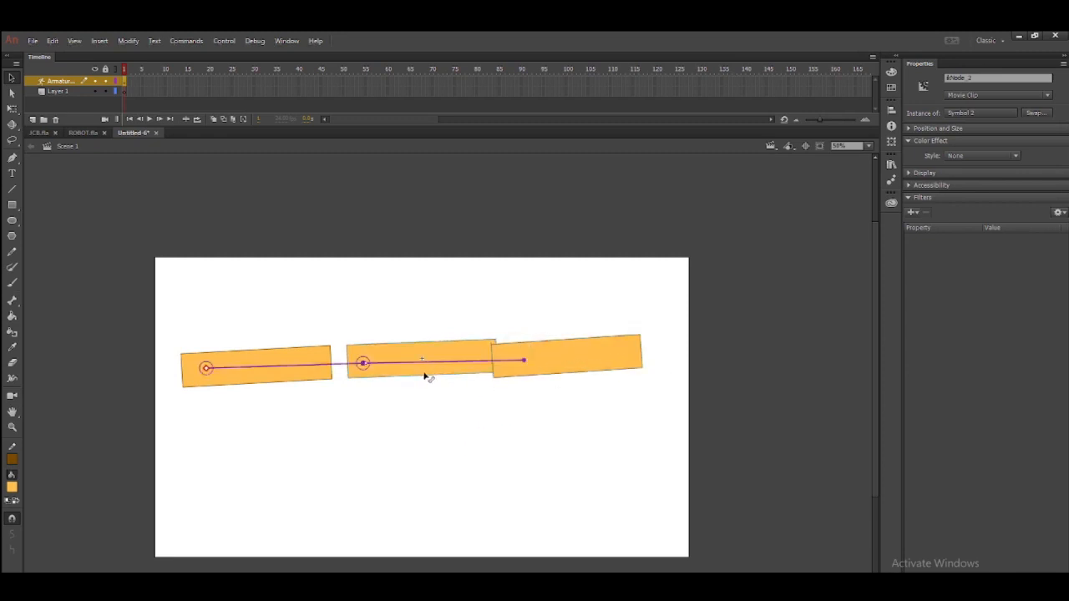
{"action": "left_click_drag", "start_coordinate": [426, 373], "coordinate": [410, 377]}
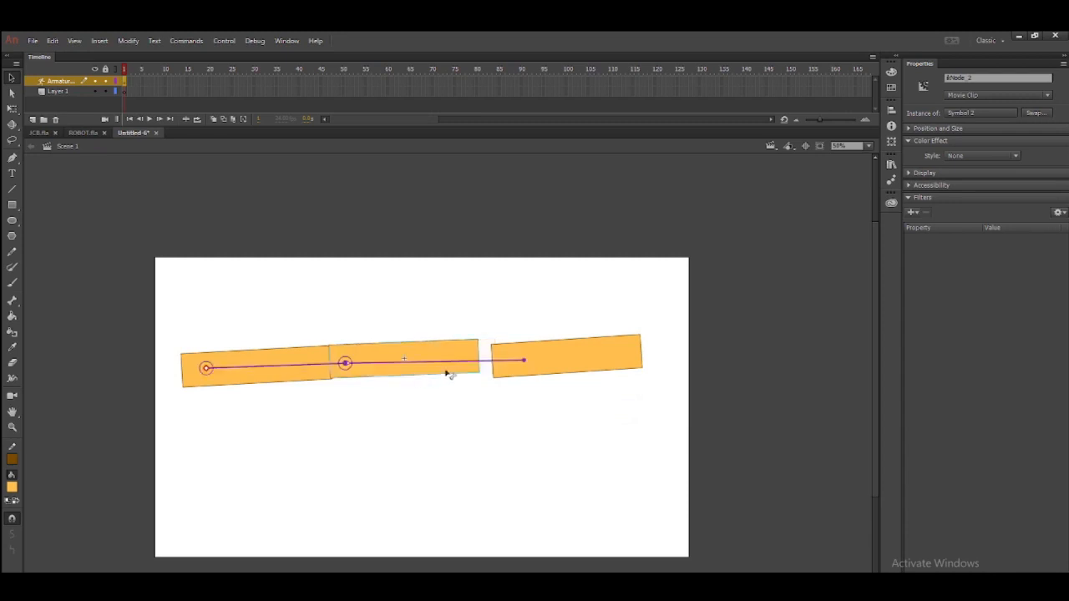
{"action": "left_click_drag", "start_coordinate": [546, 375], "coordinate": [535, 367]}
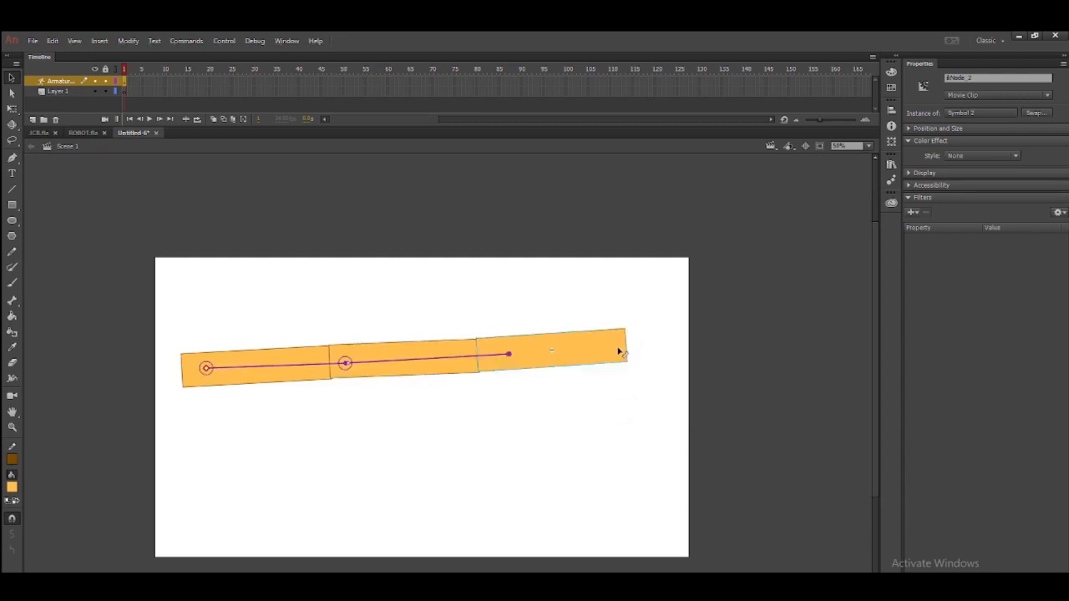
- Swing the bone chain through several poses and leave all three segments stretched out, tilted up to the right
{"action": "left_click_drag", "start_coordinate": [617, 351], "coordinate": [721, 359]}
{"action": "left_click_drag", "start_coordinate": [454, 376], "coordinate": [402, 378]}
{"action": "left_click_drag", "start_coordinate": [294, 380], "coordinate": [408, 353]}
{"action": "left_click_drag", "start_coordinate": [560, 335], "coordinate": [616, 496]}
{"action": "left_click_drag", "start_coordinate": [443, 473], "coordinate": [643, 198]}
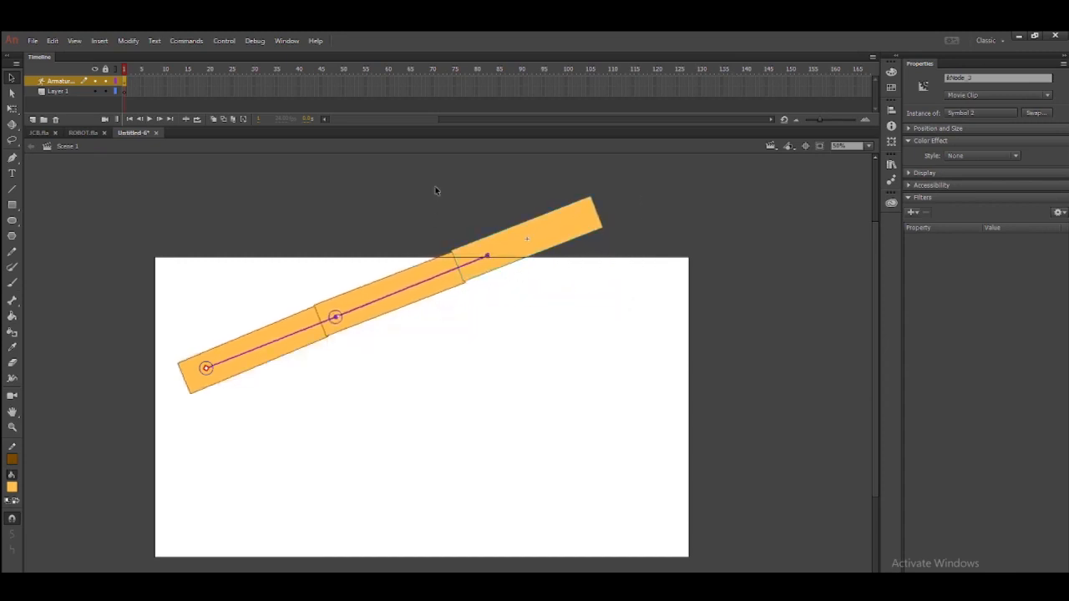
- Extend the armature layer to frame 70 and pose the chain at frame 22 with its last segment bent downward
{"action": "key", "text": "F5"}
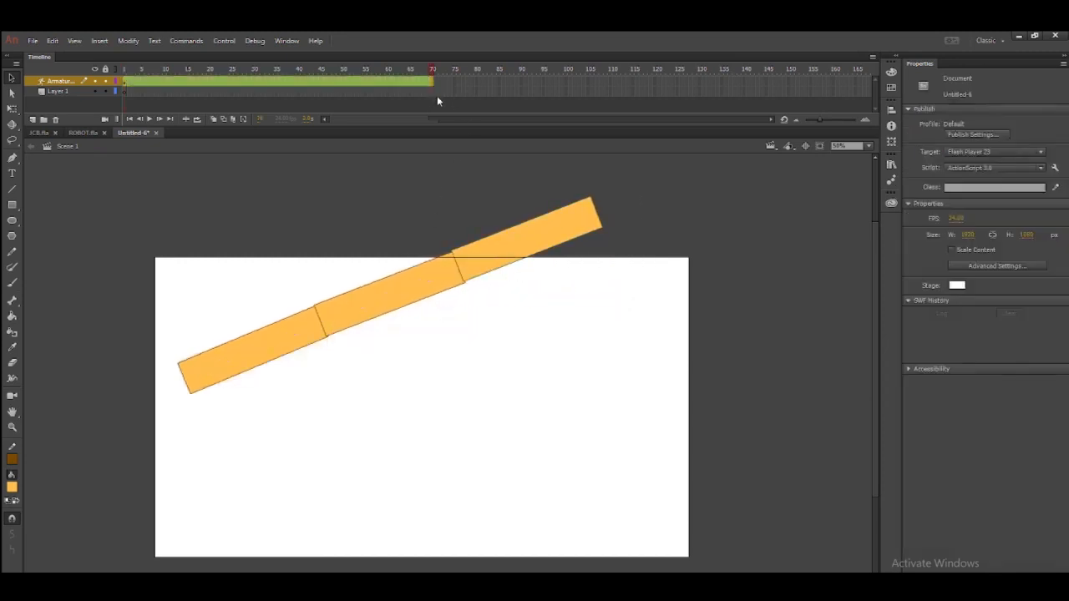
{"action": "left_click", "coordinate": [210, 74]}
{"action": "left_click", "coordinate": [222, 84]}
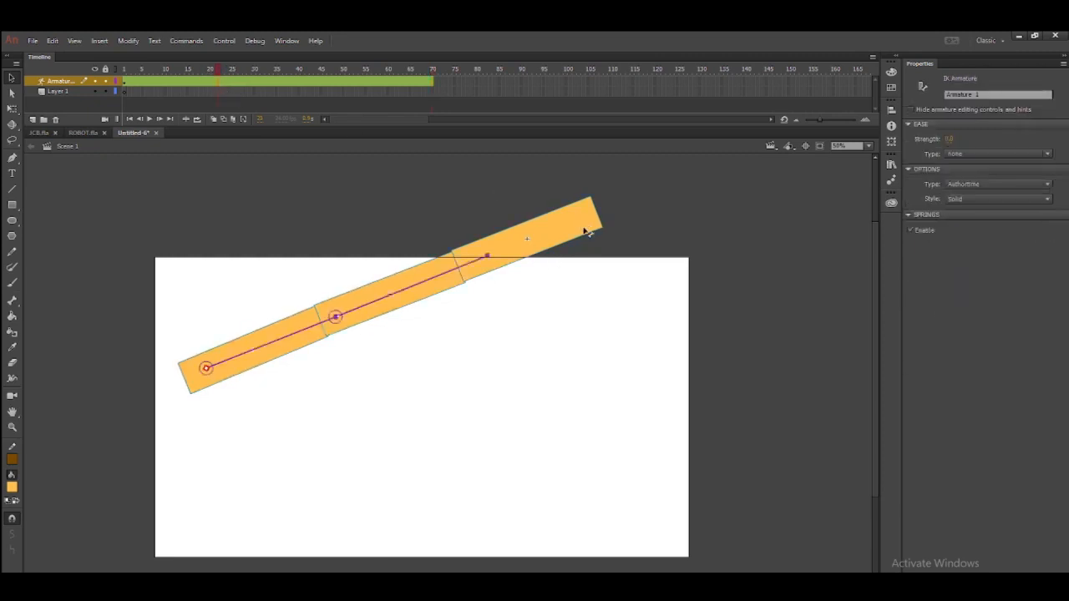
{"action": "left_click_drag", "start_coordinate": [587, 232], "coordinate": [578, 400]}
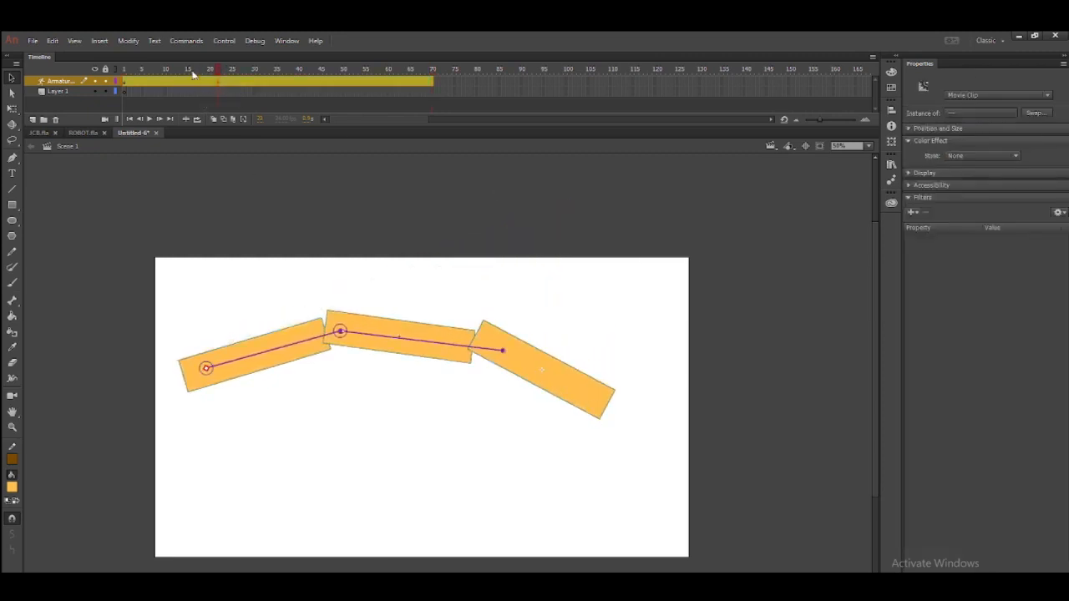
{"action": "left_click_drag", "start_coordinate": [192, 74], "coordinate": [217, 88]}
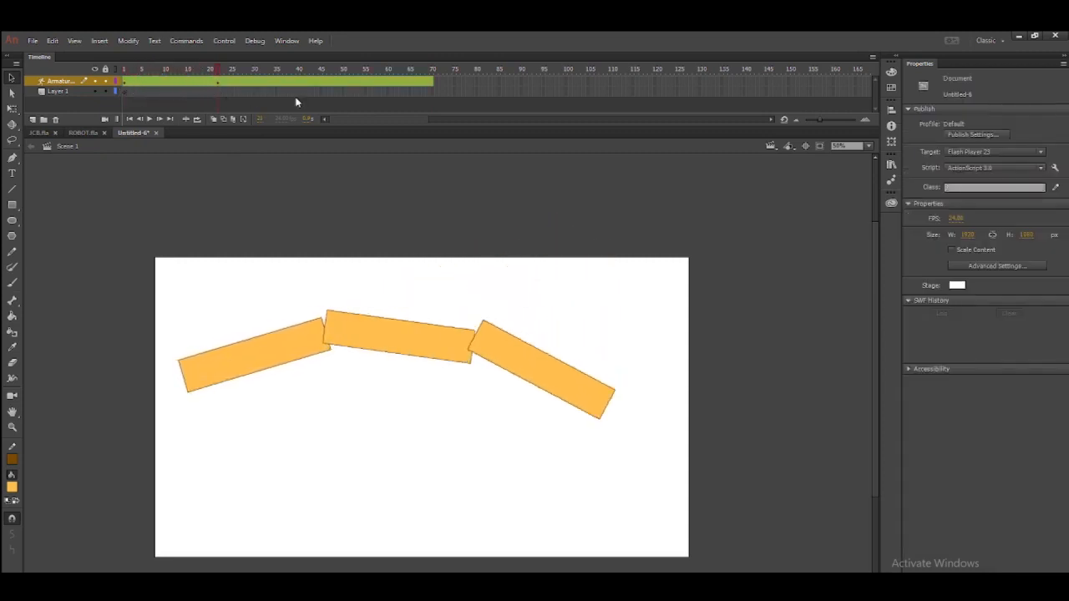
- Pose the chain at frame 46 with the third segment bent down and back, and preview the animation
{"action": "left_click_drag", "start_coordinate": [827, 120], "coordinate": [830, 120]}
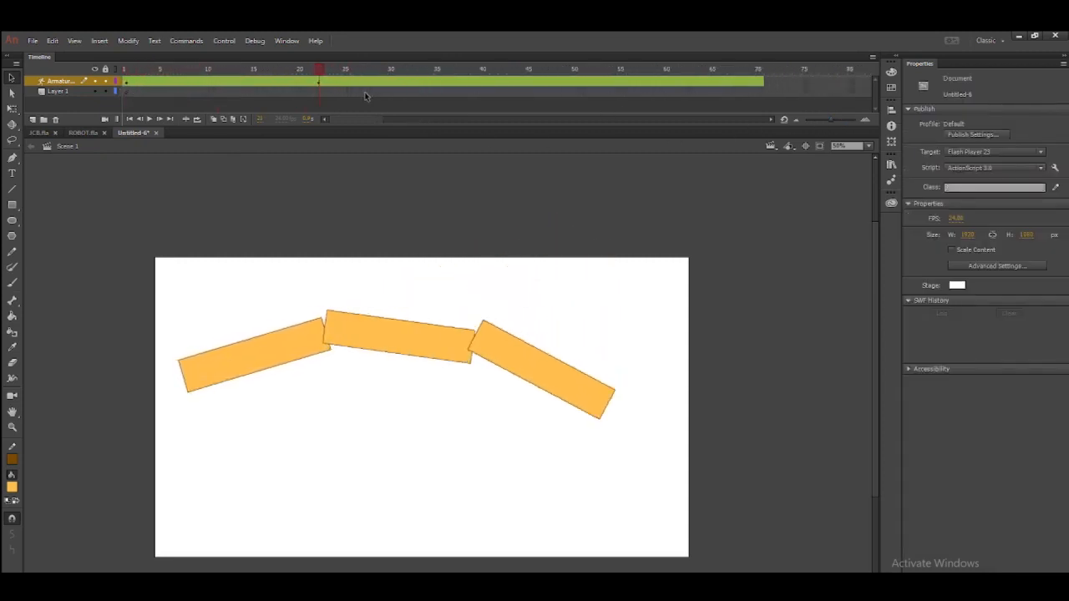
{"action": "left_click", "coordinate": [539, 76]}
{"action": "left_click_drag", "start_coordinate": [598, 427], "coordinate": [428, 518]}
{"action": "key", "text": "Return"}
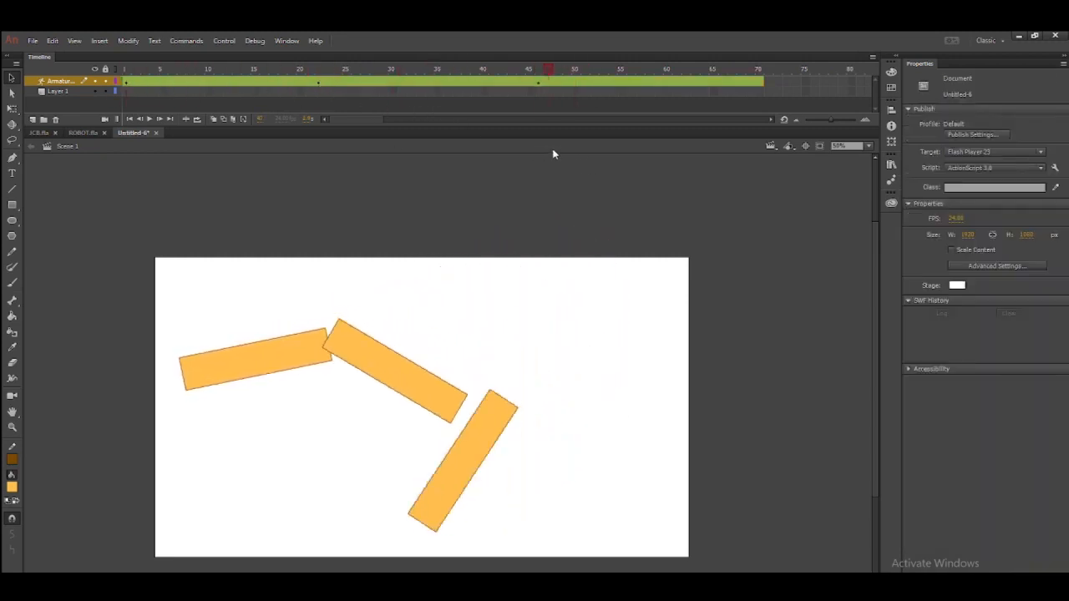
- Fold the chain further underneath itself at frame 70, and play the animation from frame 1
{"action": "left_click", "coordinate": [756, 70]}
{"action": "left_click_drag", "start_coordinate": [459, 499], "coordinate": [300, 499]}
{"action": "left_click_drag", "start_coordinate": [205, 73], "coordinate": [111, 94]}
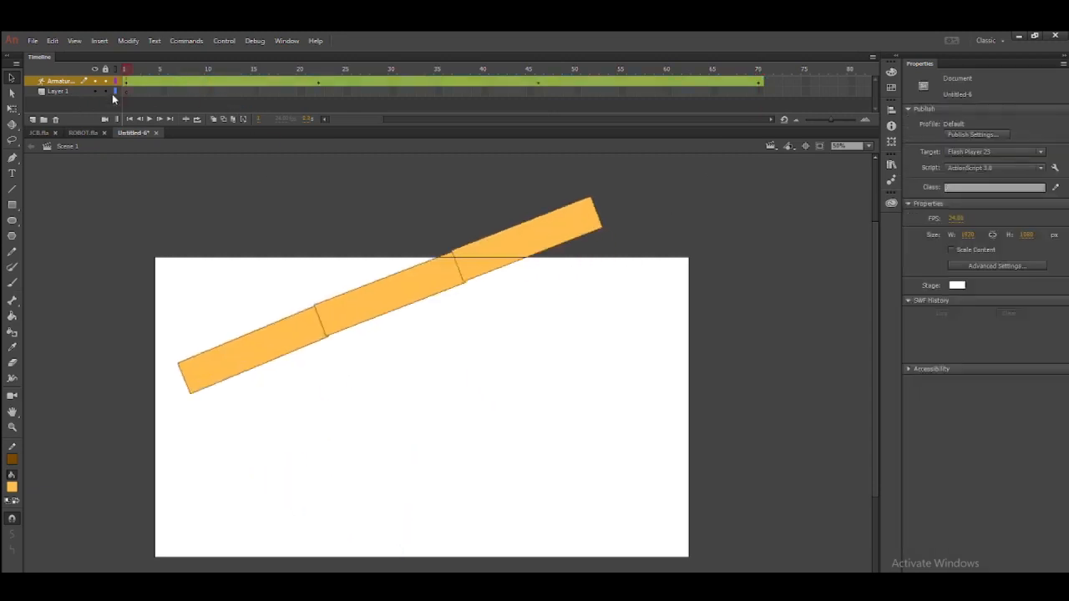
{"action": "key", "text": "Return"}
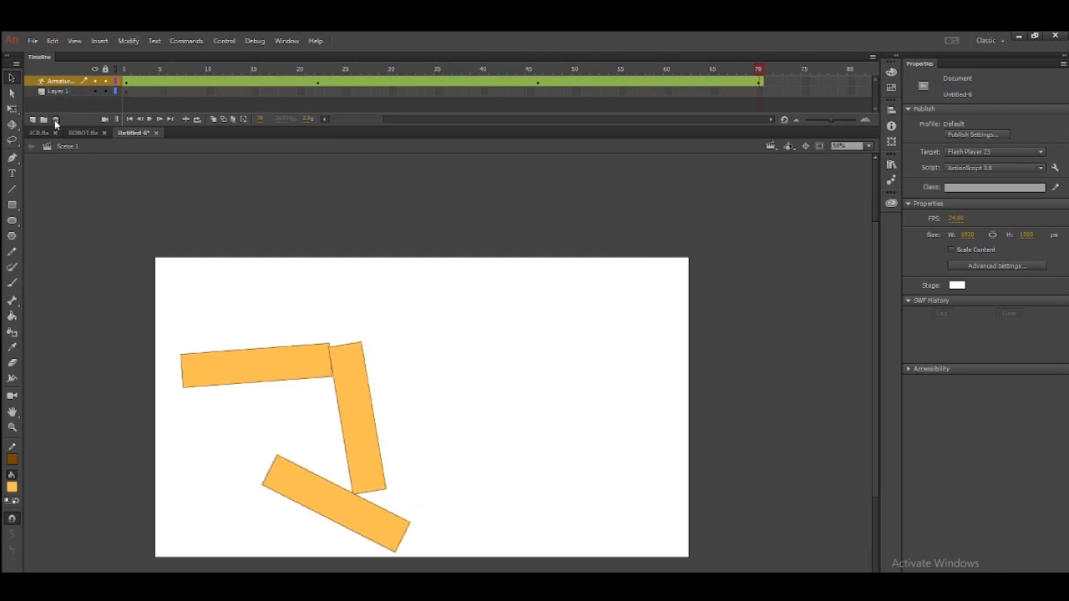
- Delete the armature layer and draw a circle in the left half of the stage on frame 1 of Layer 1
{"action": "left_click", "coordinate": [55, 121]}
{"action": "left_click", "coordinate": [124, 82]}
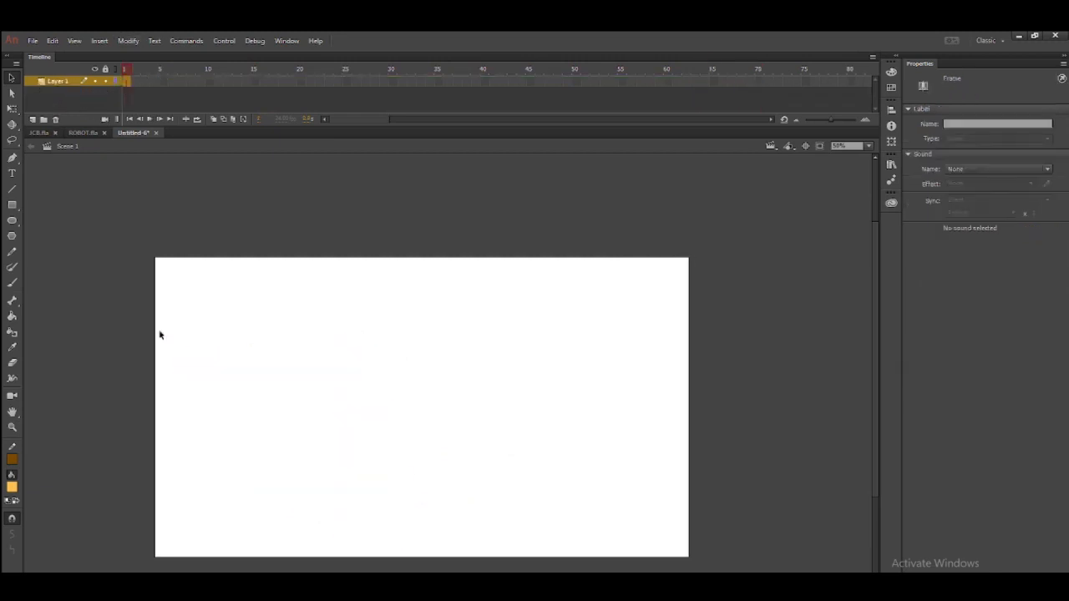
{"action": "left_click", "coordinate": [13, 204]}
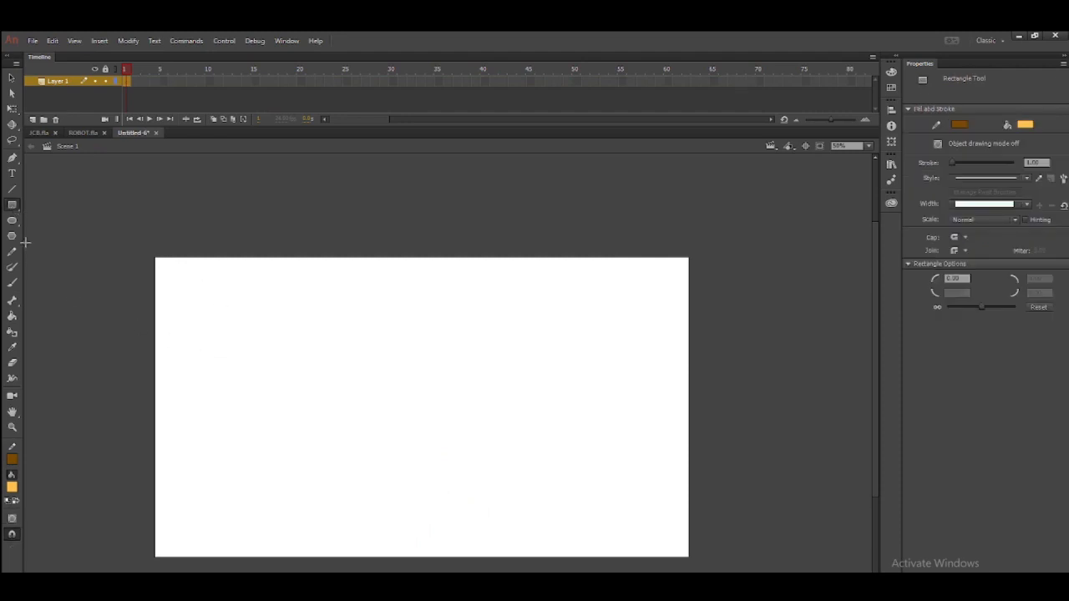
{"action": "left_click", "coordinate": [11, 220]}
{"action": "left_click_drag", "start_coordinate": [228, 354], "coordinate": [285, 400]}
{"action": "left_click", "coordinate": [11, 76]}
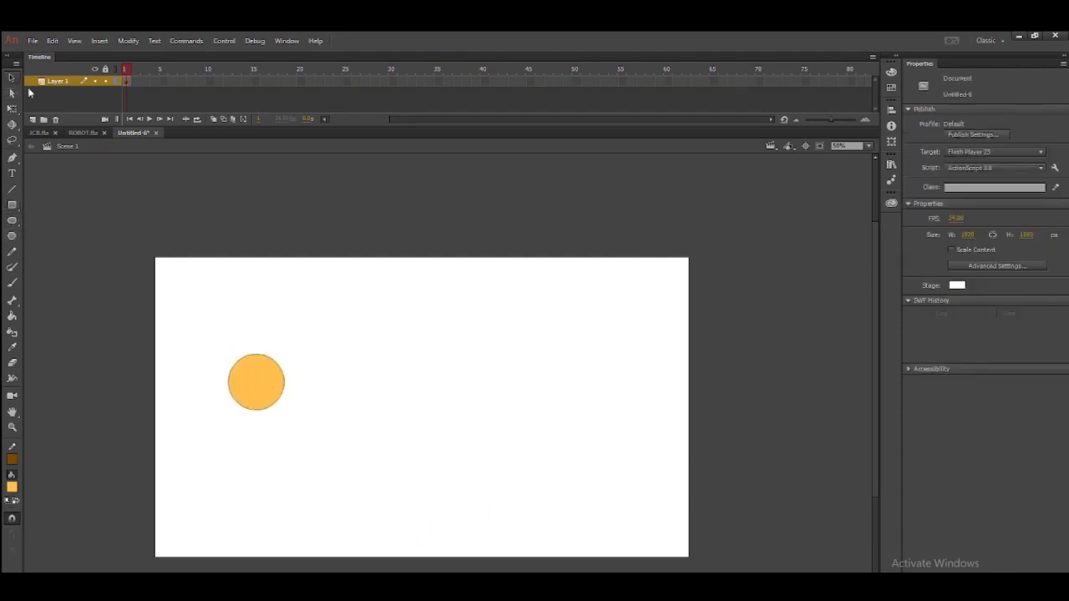
- Group the circle's fill and outline, and duplicate the group to the right of the original
{"action": "left_click_drag", "start_coordinate": [203, 344], "coordinate": [407, 464]}
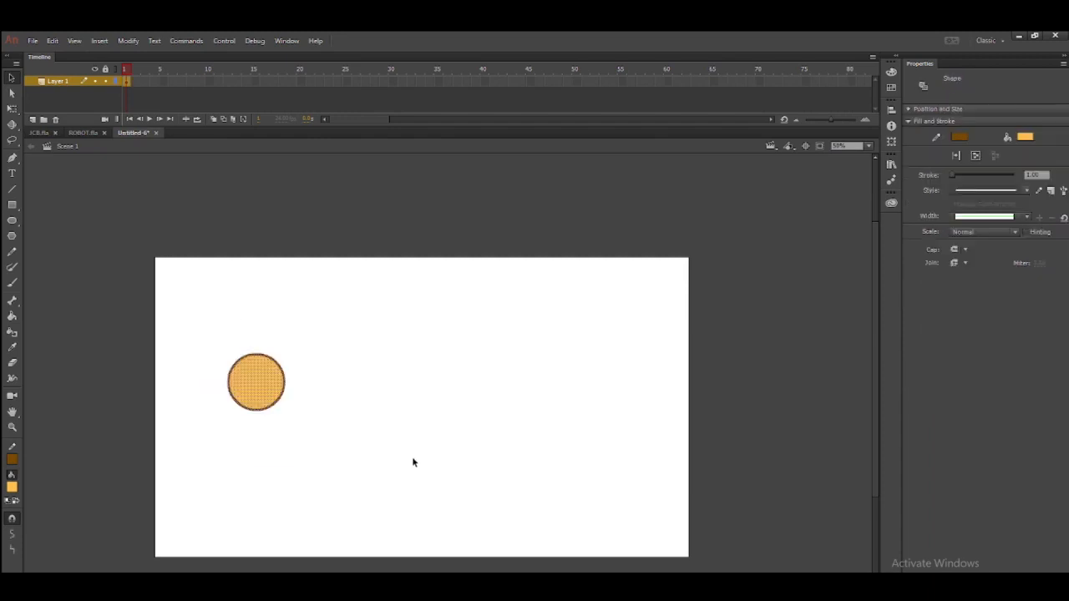
{"action": "key", "text": "ctrl+g"}
{"action": "left_click_drag", "start_coordinate": [282, 406], "coordinate": [434, 384]}
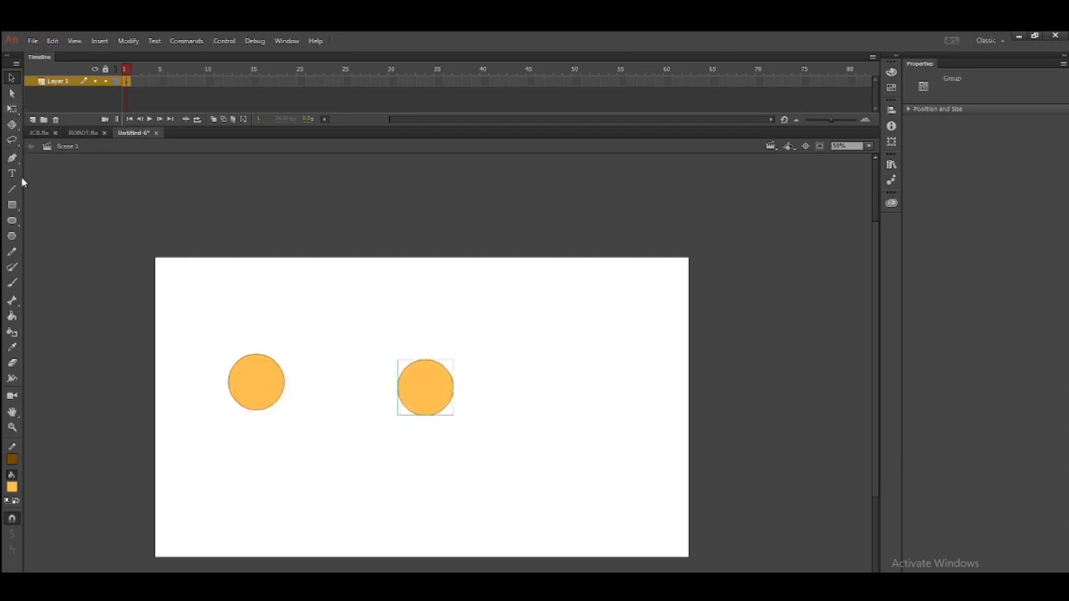
- Draw a long horizontal rectangle above the two circles and group its fill and outline
{"action": "left_click", "coordinate": [12, 204]}
{"action": "left_click_drag", "start_coordinate": [235, 290], "coordinate": [404, 459]}
{"action": "left_click_drag", "start_coordinate": [407, 301], "coordinate": [443, 325]}
{"action": "key", "text": "v"}
{"action": "double_click", "coordinate": [434, 319]}
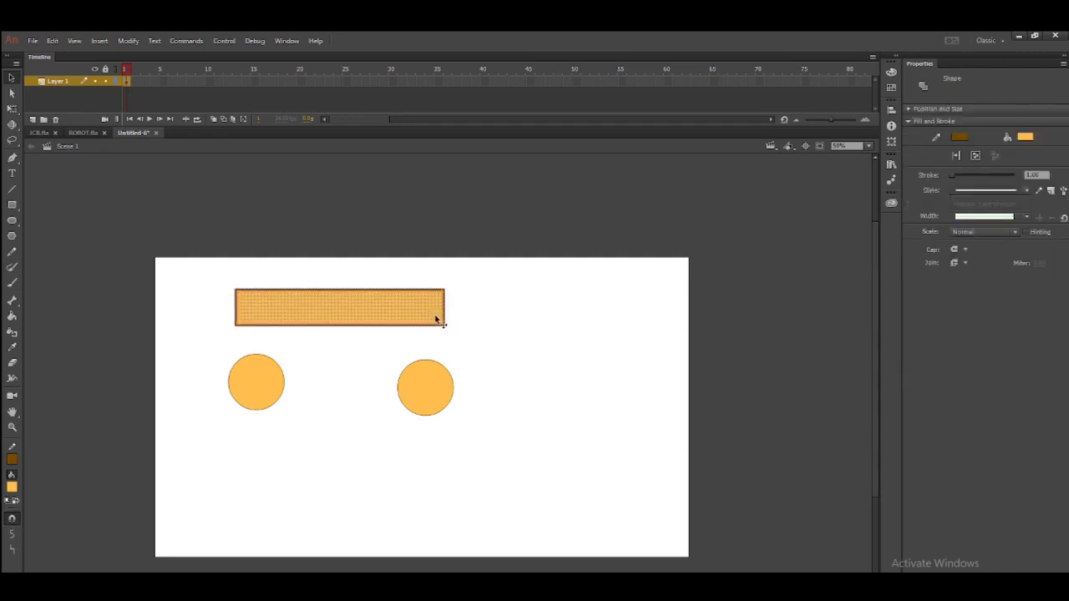
{"action": "key", "text": "ctrl+g"}
- Place the left circle over the rectangle's left end and scale it down to slightly less than the rectangle's height
{"action": "key", "text": "ctrl+equal"}
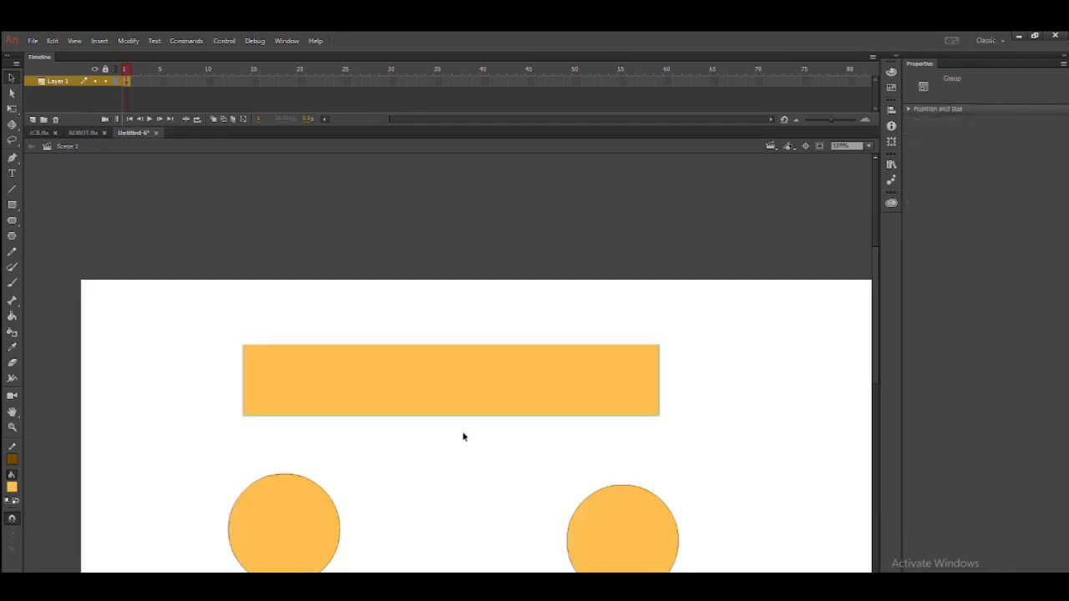
{"action": "left_click_drag", "start_coordinate": [439, 452], "coordinate": [450, 356]}
{"action": "left_click_drag", "start_coordinate": [303, 449], "coordinate": [267, 302]}
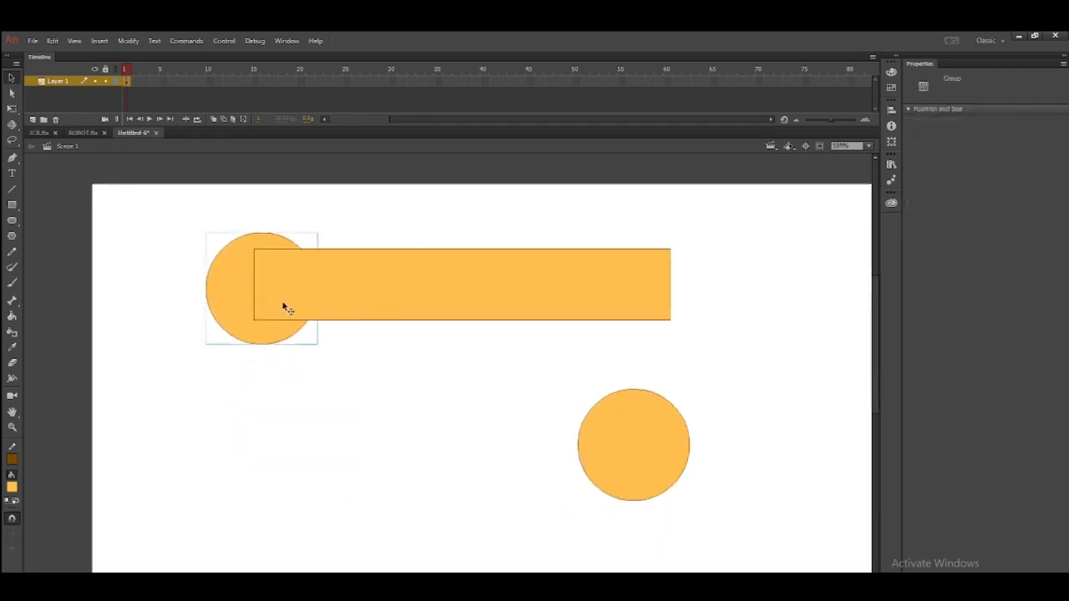
{"action": "key", "text": "q"}
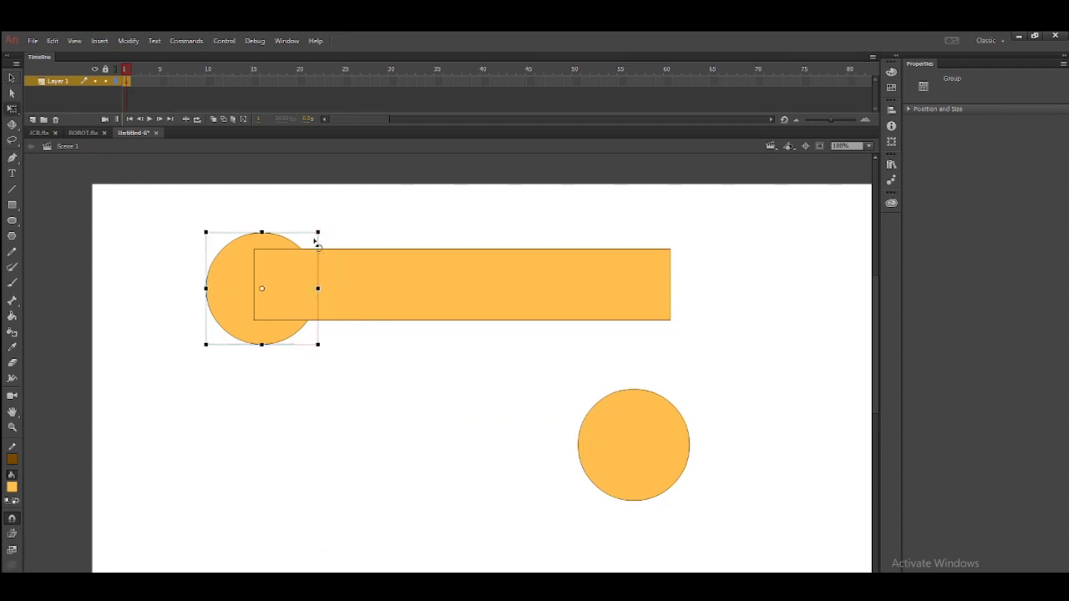
{"action": "left_click_drag", "start_coordinate": [318, 231], "coordinate": [306, 247]}
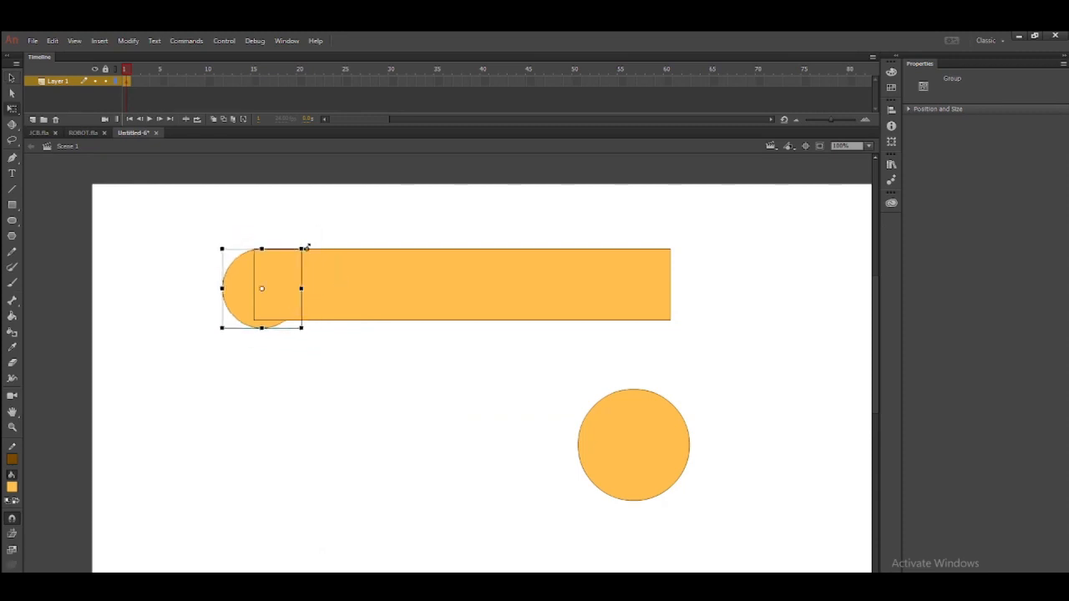
{"action": "key", "text": "v"}
{"action": "left_click_drag", "start_coordinate": [241, 308], "coordinate": [240, 301]}
{"action": "key", "text": "q"}
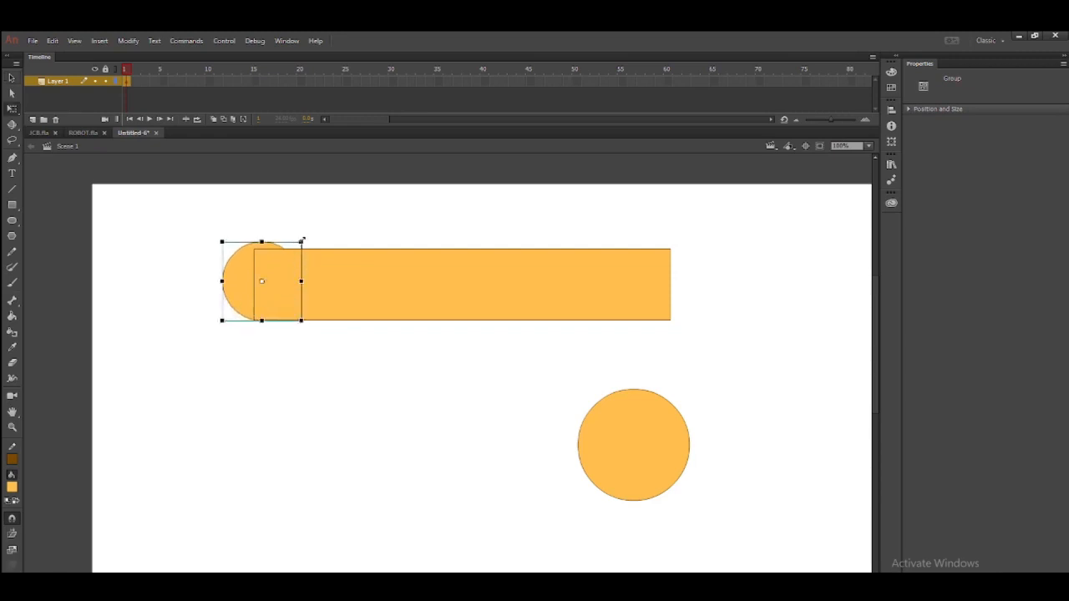
{"action": "left_click_drag", "start_coordinate": [303, 240], "coordinate": [299, 245]}
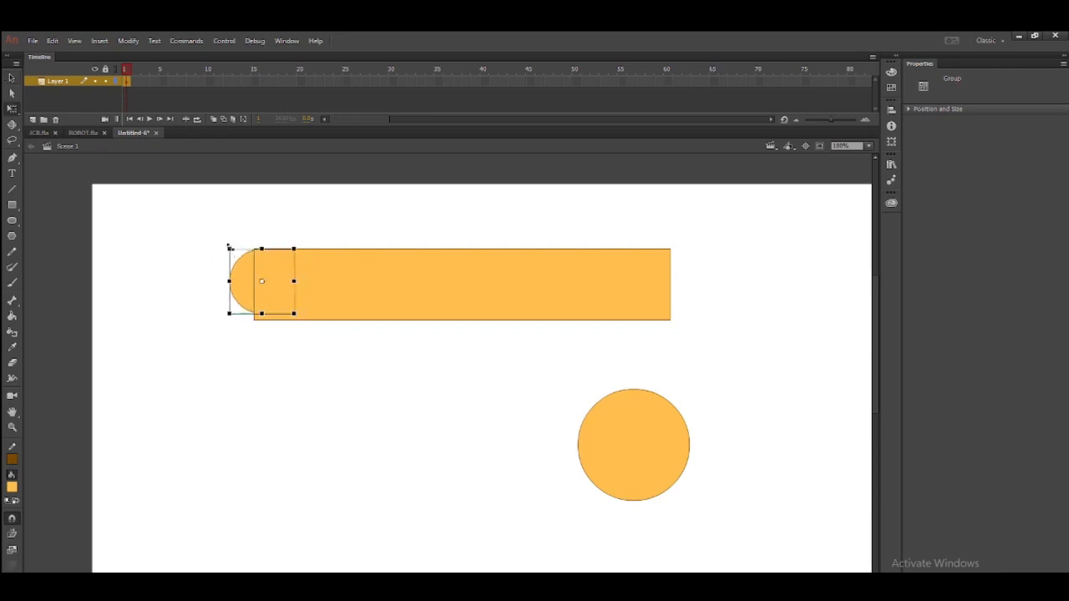
- Reduce the rectangle's height to the small circle's diameter with Free Transform, and nudge it up to align with the circle
{"action": "left_click", "coordinate": [364, 315]}
{"action": "mouse_move", "coordinate": [462, 321]}
{"action": "left_mouse_down"}
{"action": "mouse_move", "coordinate": [445, 303]}
{"action": "mouse_move", "coordinate": [453, 308]}
{"action": "left_mouse_up"}
{"action": "key", "text": "v"}
{"action": "key", "text": "q"}
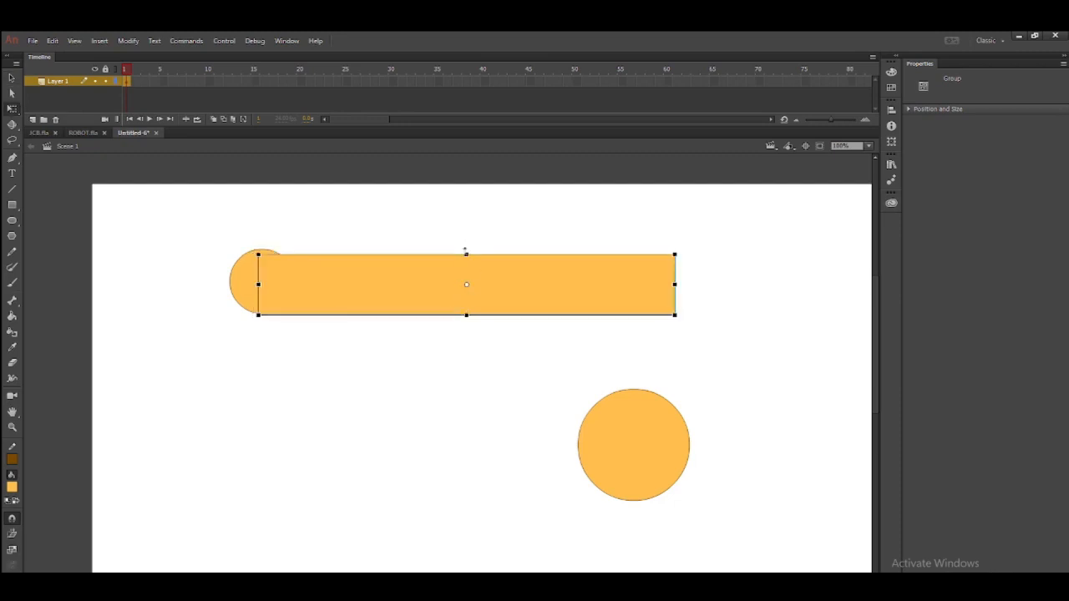
{"action": "left_click_drag", "start_coordinate": [466, 255], "coordinate": [466, 252]}
{"action": "key", "text": "v"}
{"action": "key", "text": "Up"}
{"action": "key", "text": "Up"}
{"action": "key", "text": "Up"}
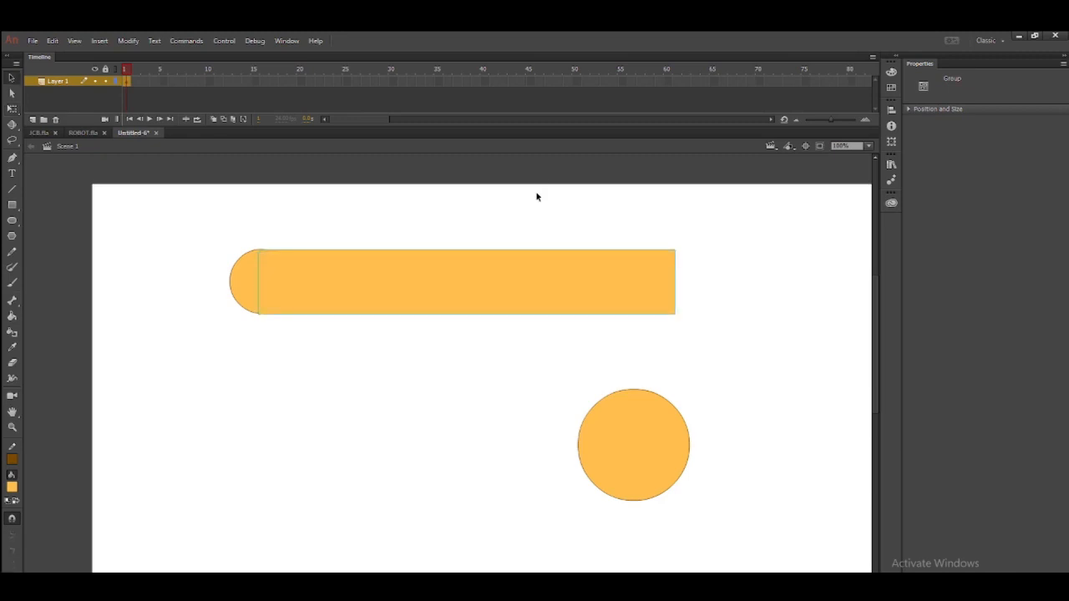
{"action": "left_click", "coordinate": [537, 461]}
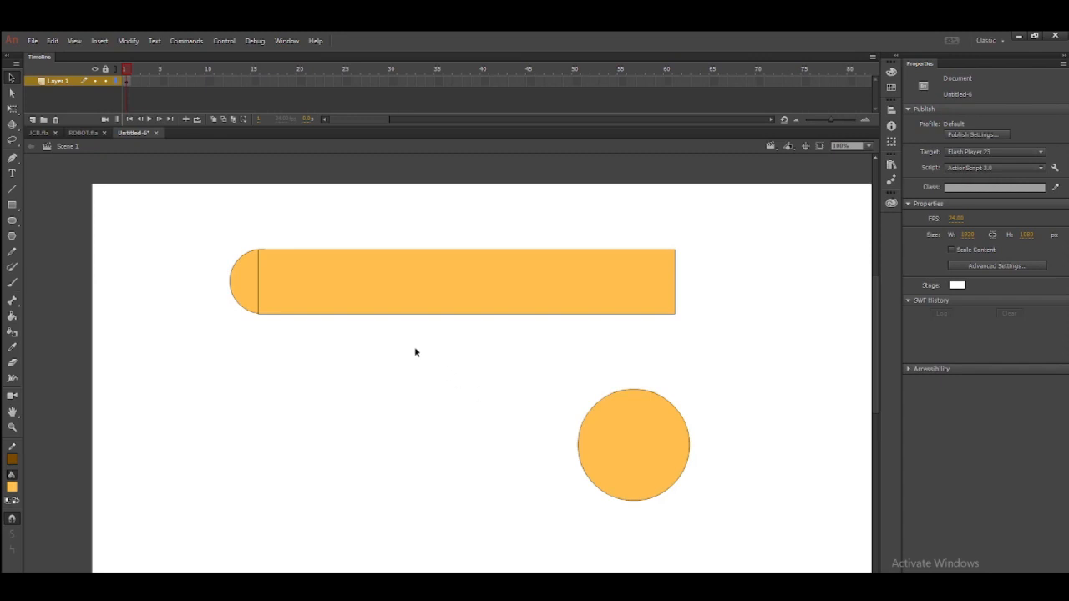
- Delete the outline inside the rectangle's group and return to the main scene
{"action": "double_click", "coordinate": [421, 315]}
{"action": "left_click", "coordinate": [424, 319]}
{"action": "double_click", "coordinate": [426, 316]}
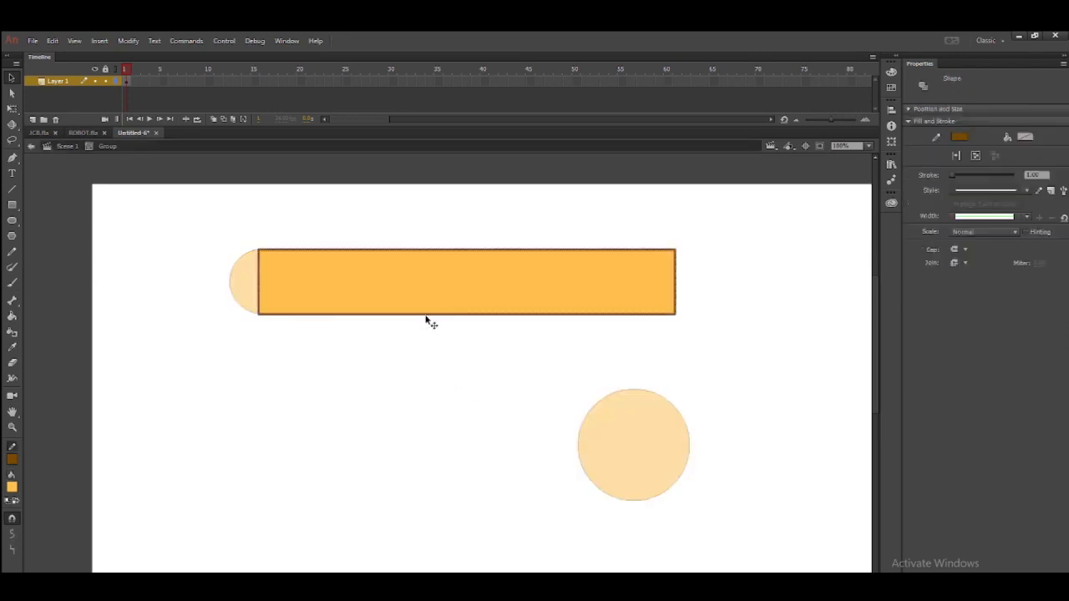
{"action": "key", "text": "Delete"}
{"action": "double_click", "coordinate": [414, 362]}
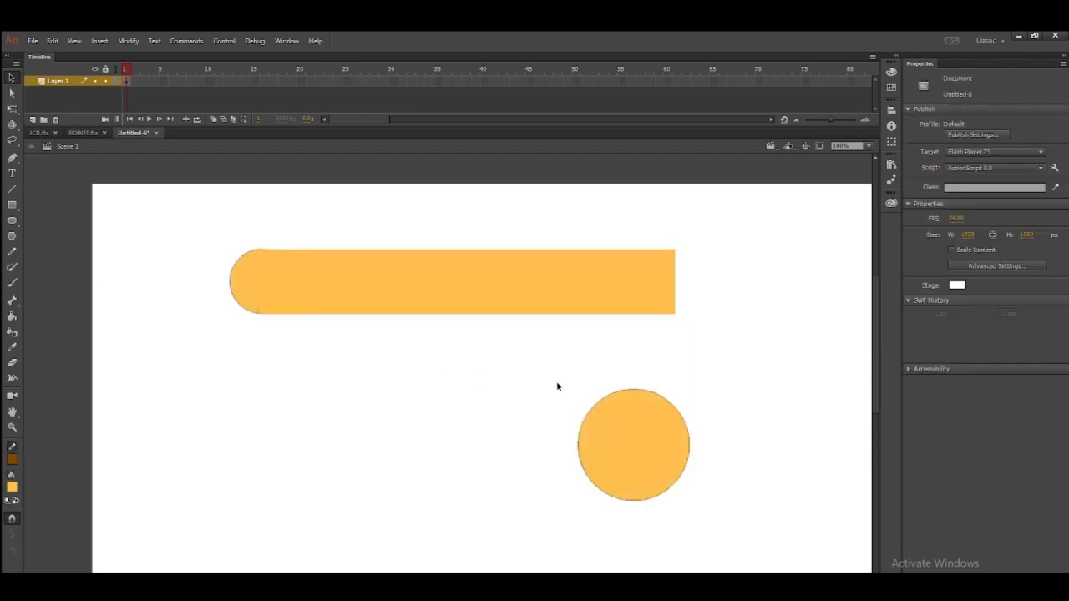
- Delete the spare large circle and duplicate the left end circle onto the rectangle's right end
{"action": "double_click", "coordinate": [636, 441]}
{"action": "double_click", "coordinate": [695, 398]}
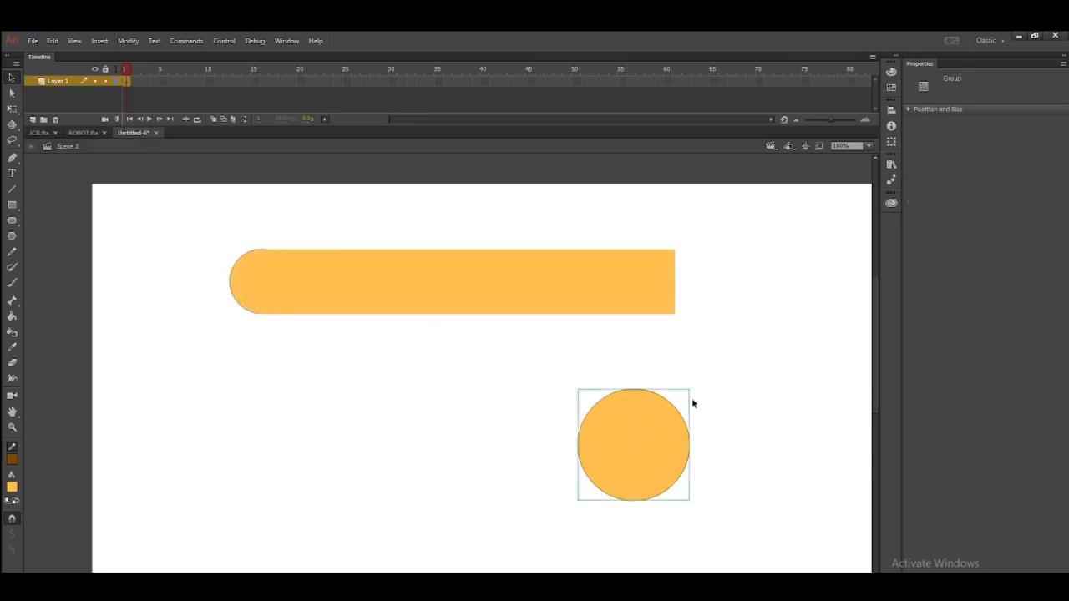
{"action": "key", "text": "Delete"}
{"action": "left_click", "coordinate": [243, 290]}
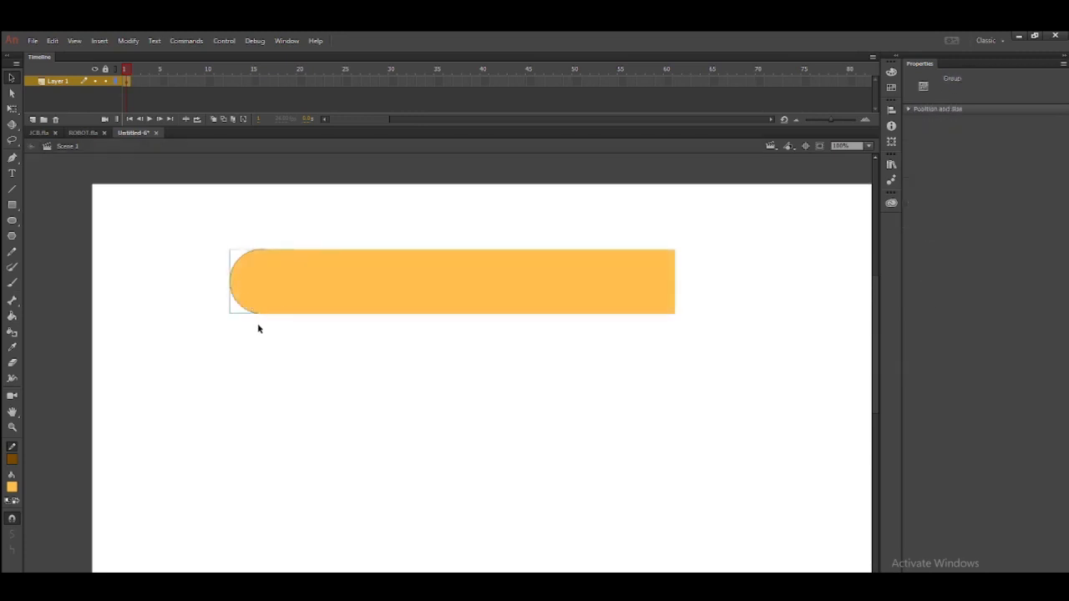
{"action": "left_click_drag", "start_coordinate": [262, 309], "coordinate": [679, 299]}
{"action": "key", "text": "ctrl+Down"}
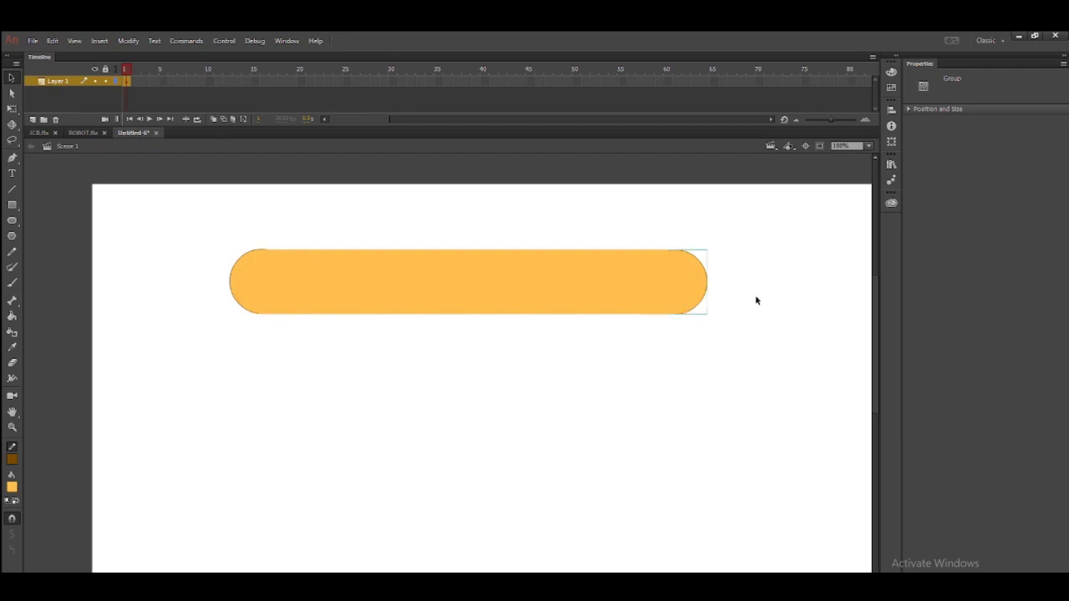
- Move the whole rounded bar down toward the stage's left edge and convert it to a movie clip symbol
{"action": "key", "text": "ctrl+minus"}
{"action": "left_click_drag", "start_coordinate": [290, 297], "coordinate": [676, 416]}
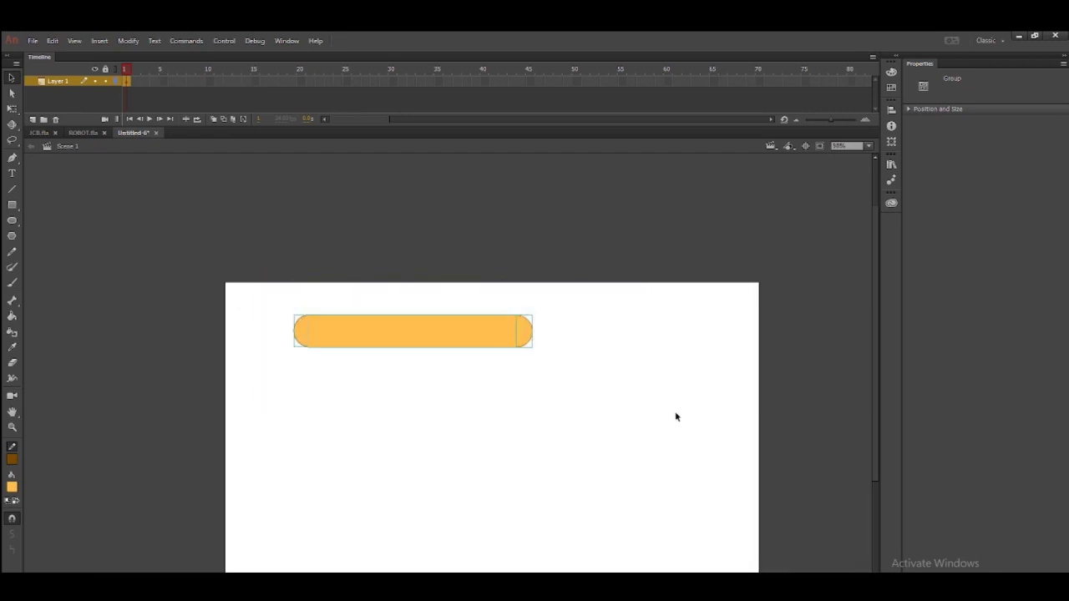
{"action": "left_click_drag", "start_coordinate": [455, 349], "coordinate": [391, 414]}
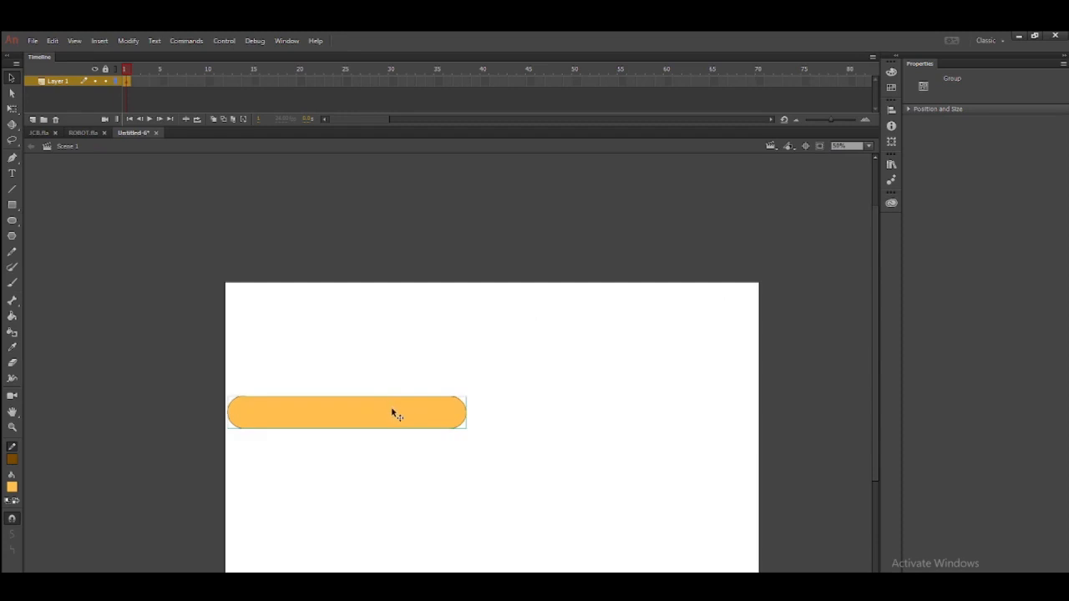
{"action": "right_click", "coordinate": [389, 414]}
{"action": "left_click", "coordinate": [433, 392]}
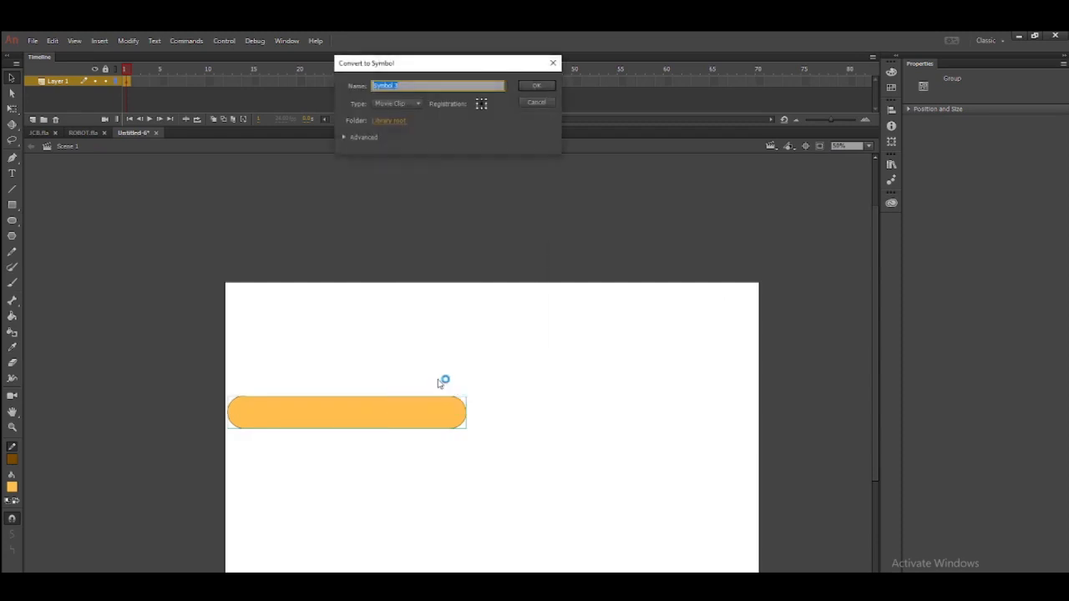
{"action": "left_click", "coordinate": [535, 87]}
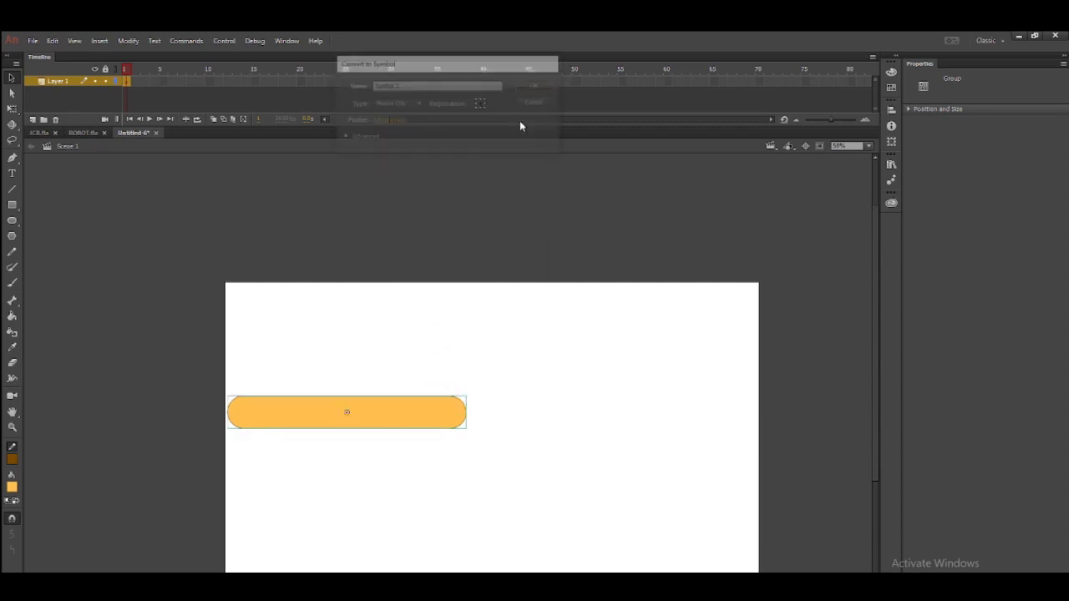
- Shorten the rounded bar slightly with Free Transform and move it up and to the right
{"action": "key", "text": "q"}
{"action": "left_click_drag", "start_coordinate": [466, 413], "coordinate": [456, 413]}
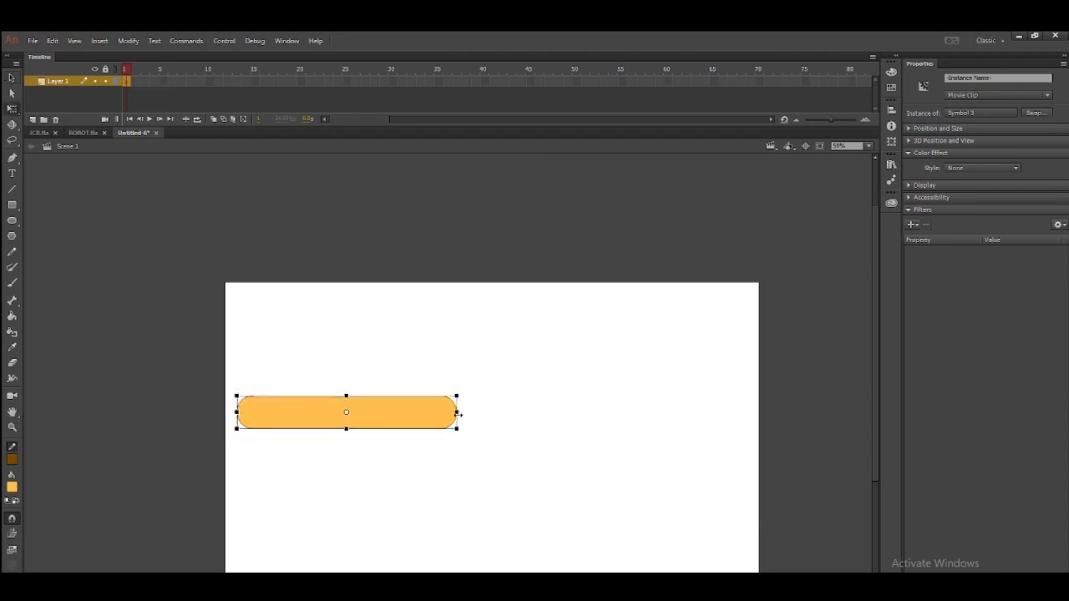
{"action": "key", "text": "v"}
{"action": "left_click_drag", "start_coordinate": [376, 417], "coordinate": [414, 365]}
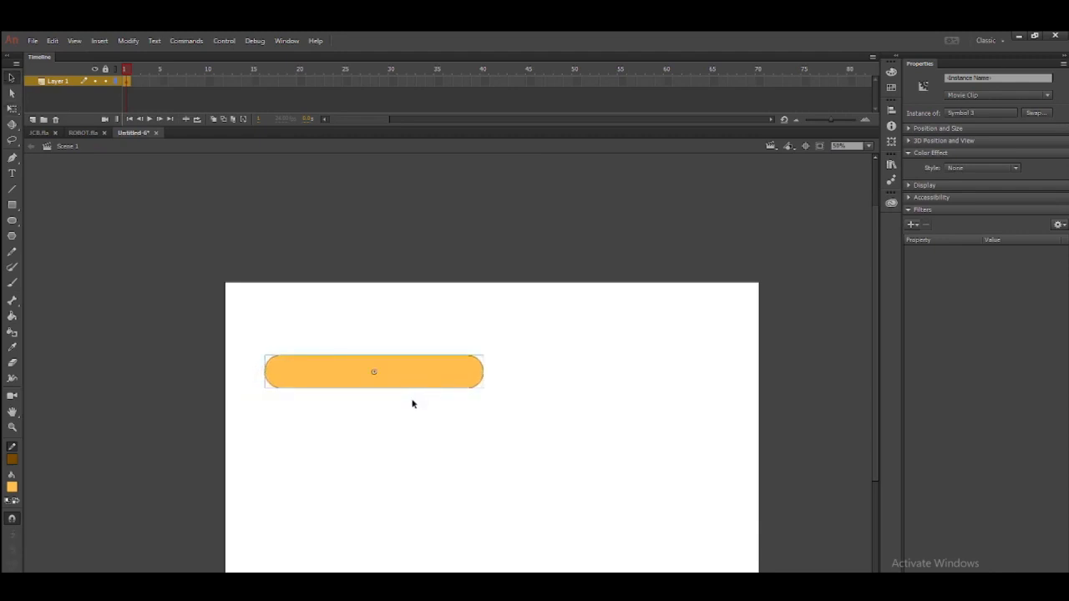
- Duplicate the rounded bar twice into an end-to-end chain with overlapping ends, and move all three bars down and to the left
{"action": "left_click_drag", "start_coordinate": [311, 379], "coordinate": [663, 372]}
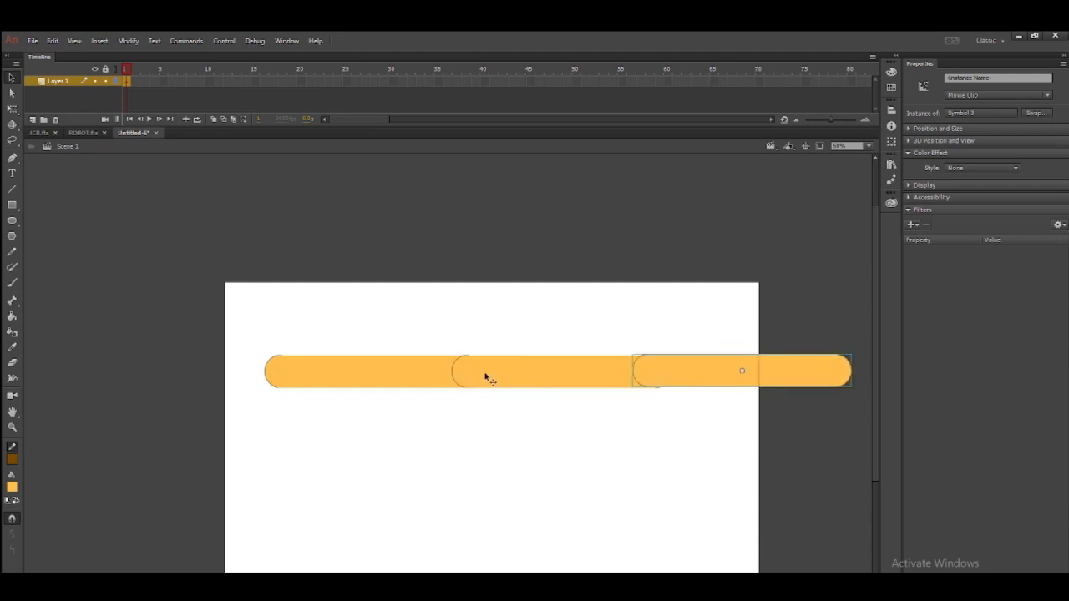
{"action": "left_click_drag", "start_coordinate": [363, 326], "coordinate": [694, 384]}
{"action": "left_click_drag", "start_coordinate": [670, 376], "coordinate": [610, 401]}
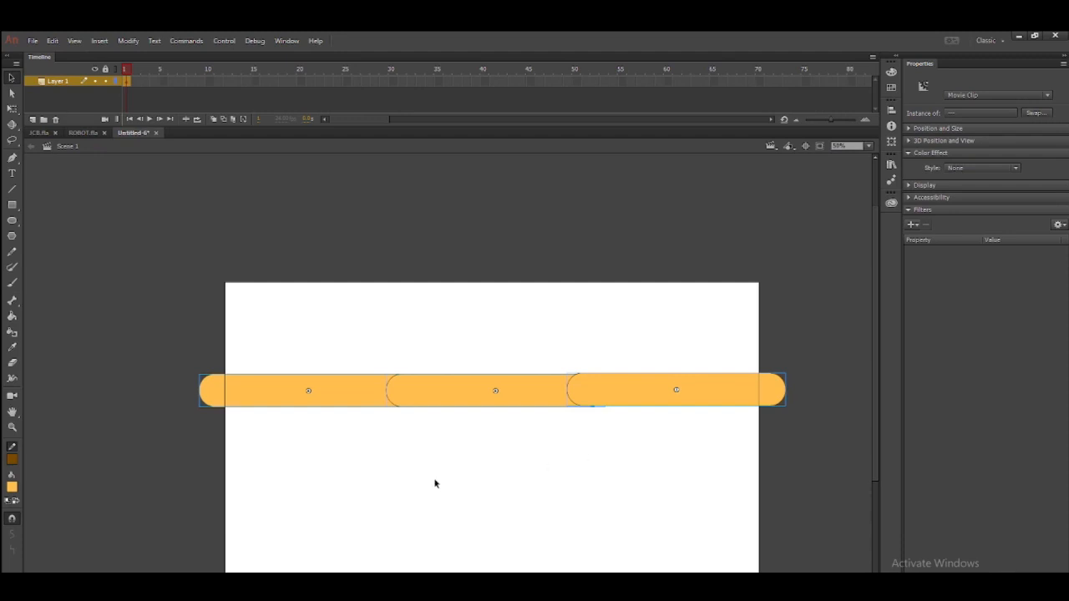
- Link the three bars from left to right with the Bone tool and flex the rightmost bar to test the armature
{"action": "left_click", "coordinate": [11, 300]}
{"action": "left_click_drag", "start_coordinate": [308, 390], "coordinate": [696, 389]}
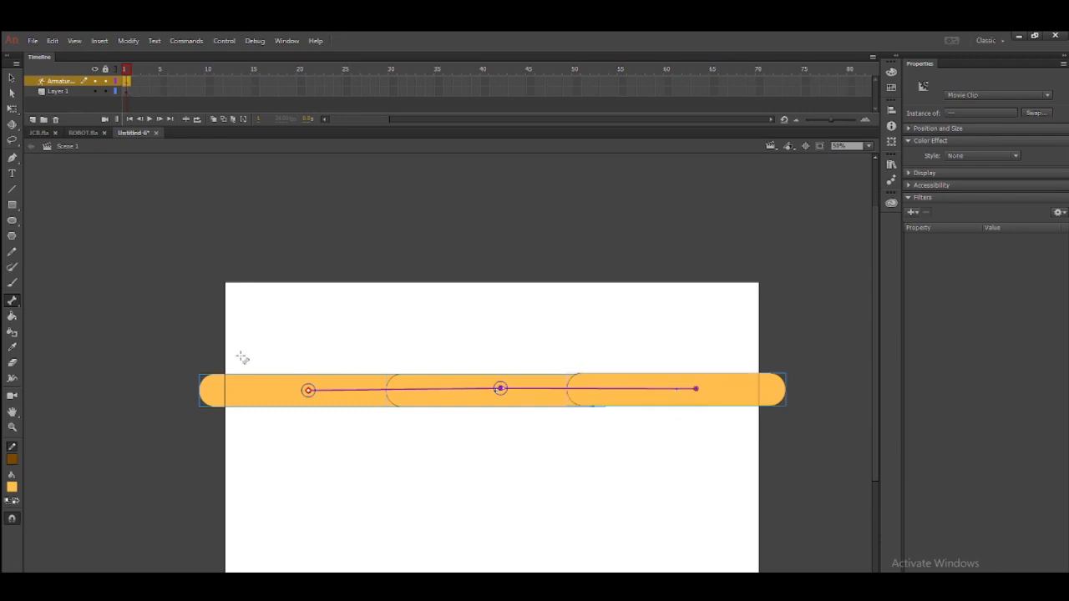
{"action": "left_click", "coordinate": [12, 76]}
{"action": "left_click_drag", "start_coordinate": [750, 408], "coordinate": [810, 390]}
- Move the middle and right bars' transformation points onto their overlapping left ends with Free Transform
{"action": "left_click", "coordinate": [12, 109]}
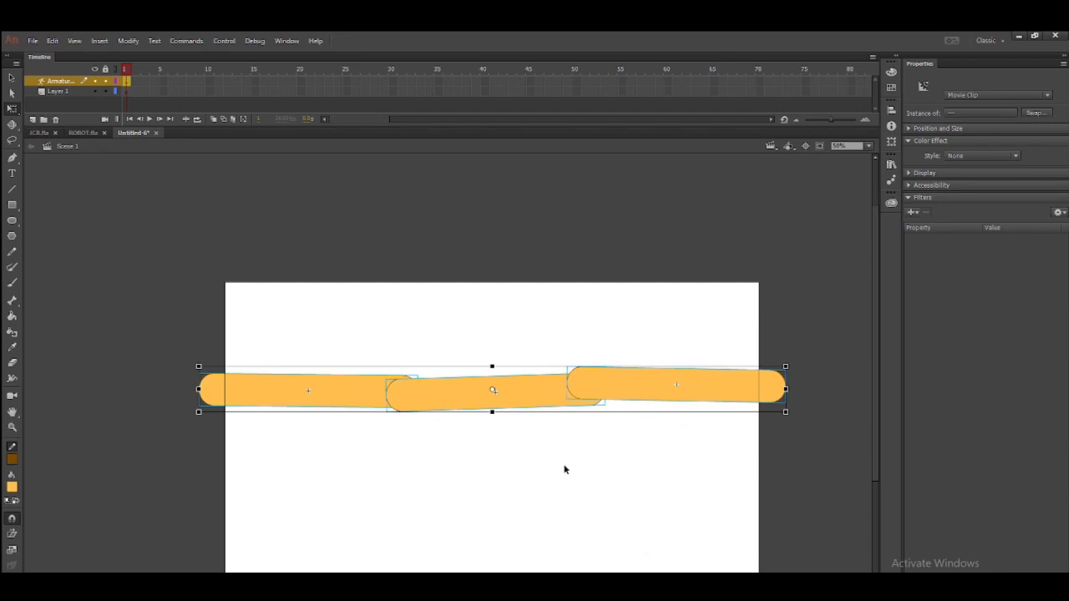
{"action": "left_click", "coordinate": [223, 243]}
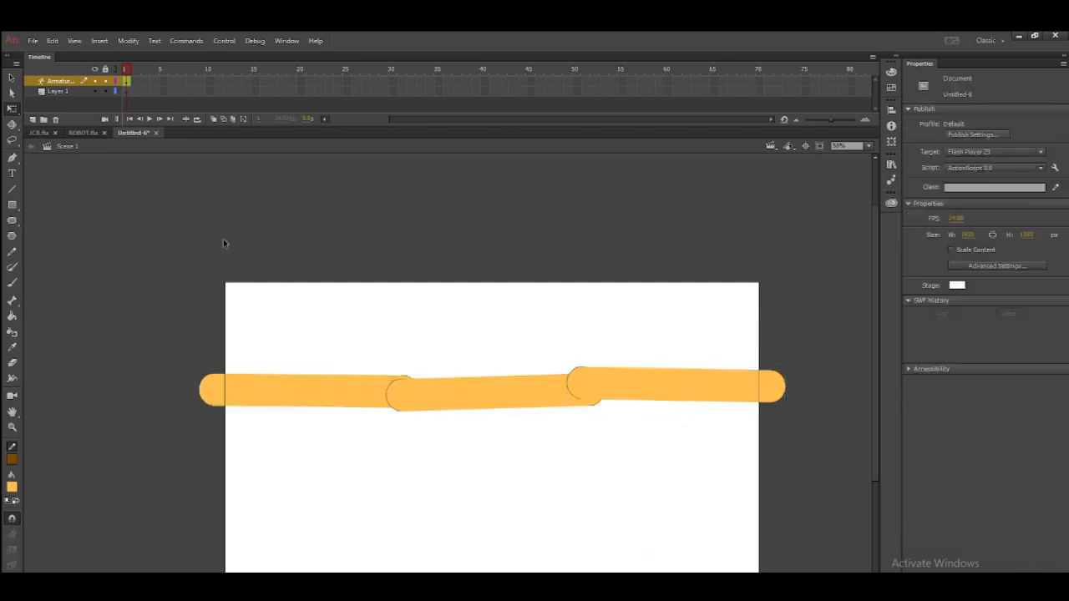
{"action": "left_click", "coordinate": [457, 405]}
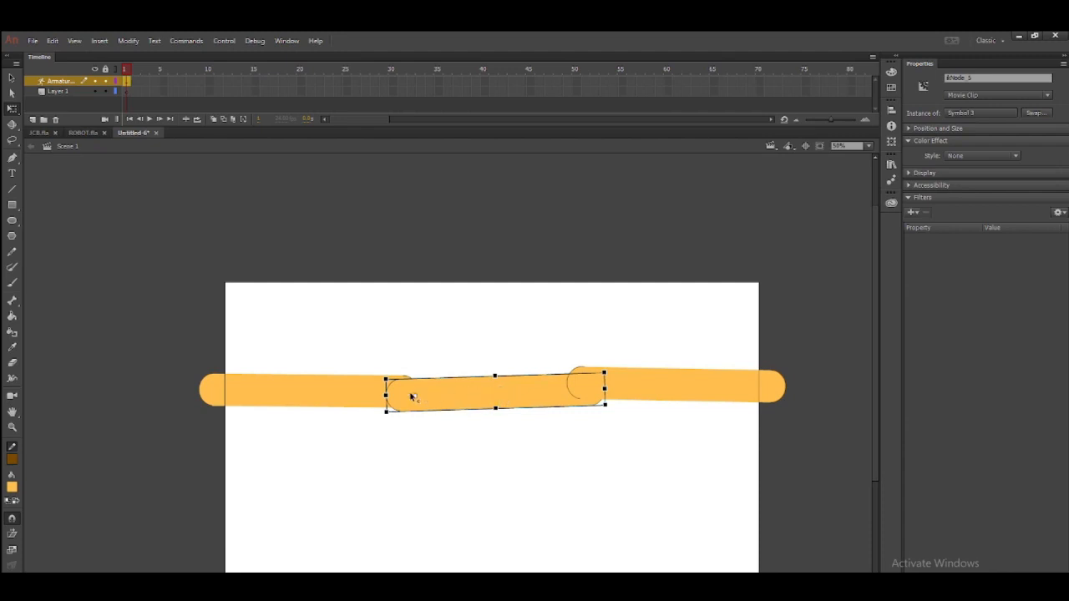
{"action": "left_click", "coordinate": [651, 391]}
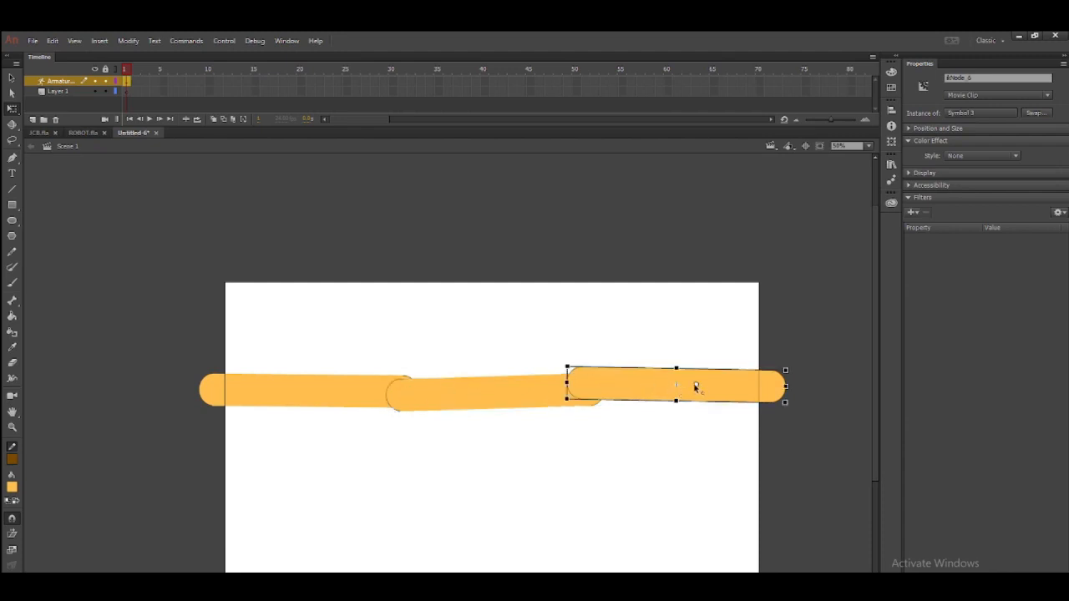
{"action": "left_click", "coordinate": [298, 394]}
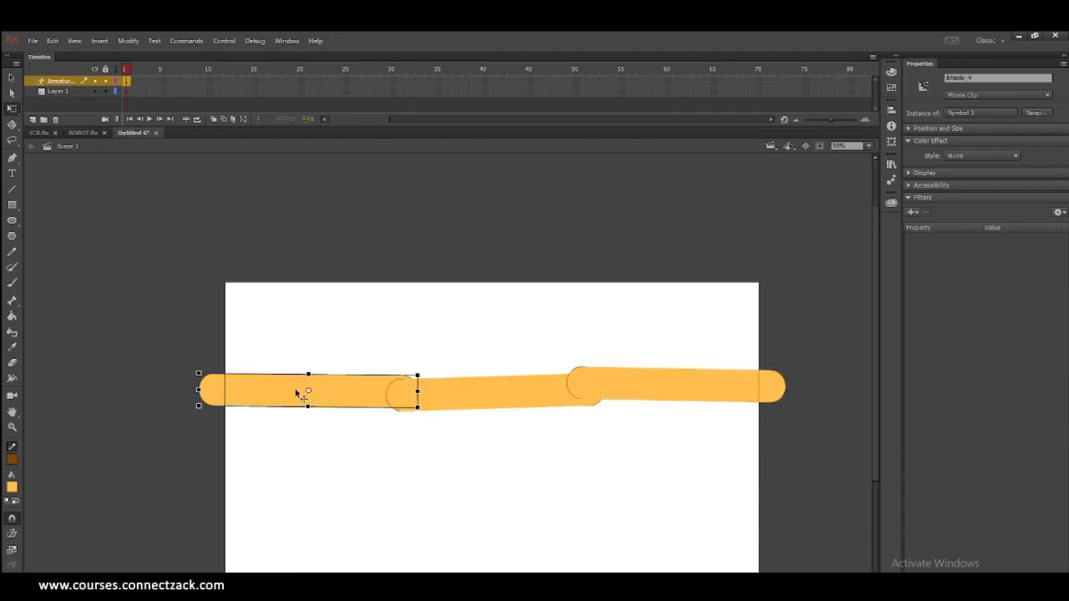
{"action": "left_click", "coordinate": [627, 344]}
{"action": "left_click", "coordinate": [11, 77]}
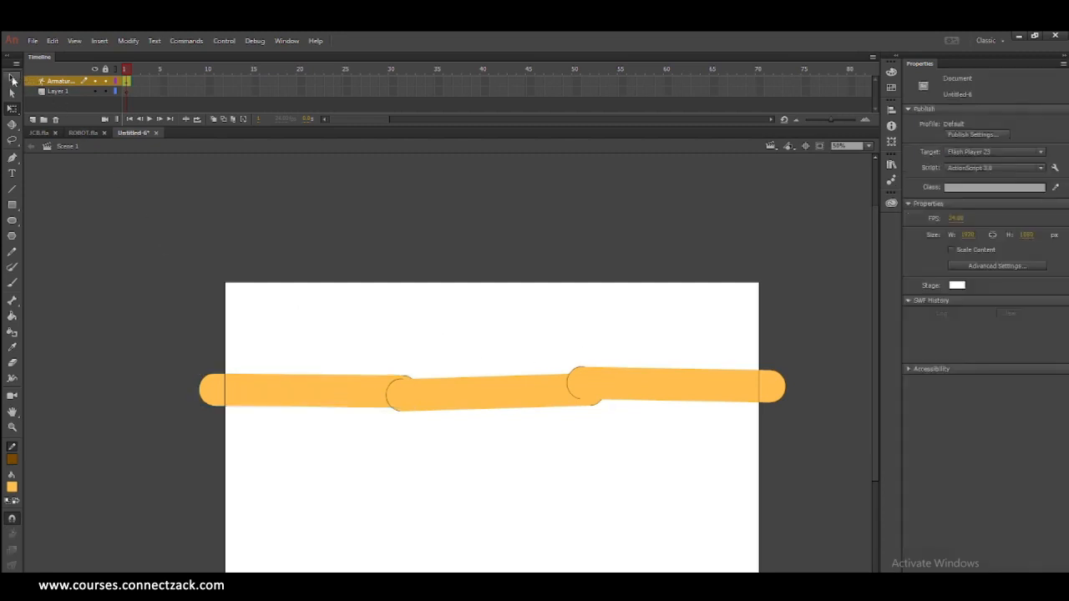
- Flex the right and middle bars to test the relocated joints, leaving the arm nearly straight
{"action": "left_click_drag", "start_coordinate": [767, 393], "coordinate": [789, 397]}
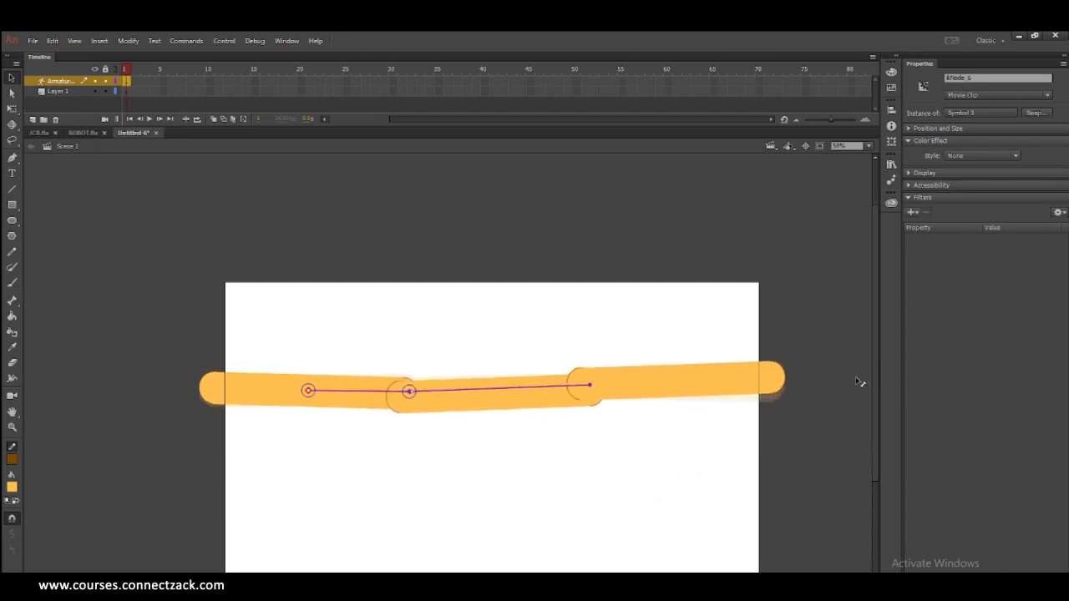
{"action": "left_click_drag", "start_coordinate": [629, 393], "coordinate": [630, 401]}
{"action": "left_click_drag", "start_coordinate": [443, 408], "coordinate": [451, 404]}
{"action": "left_click_drag", "start_coordinate": [611, 398], "coordinate": [616, 403]}
{"action": "left_click", "coordinate": [444, 405]}
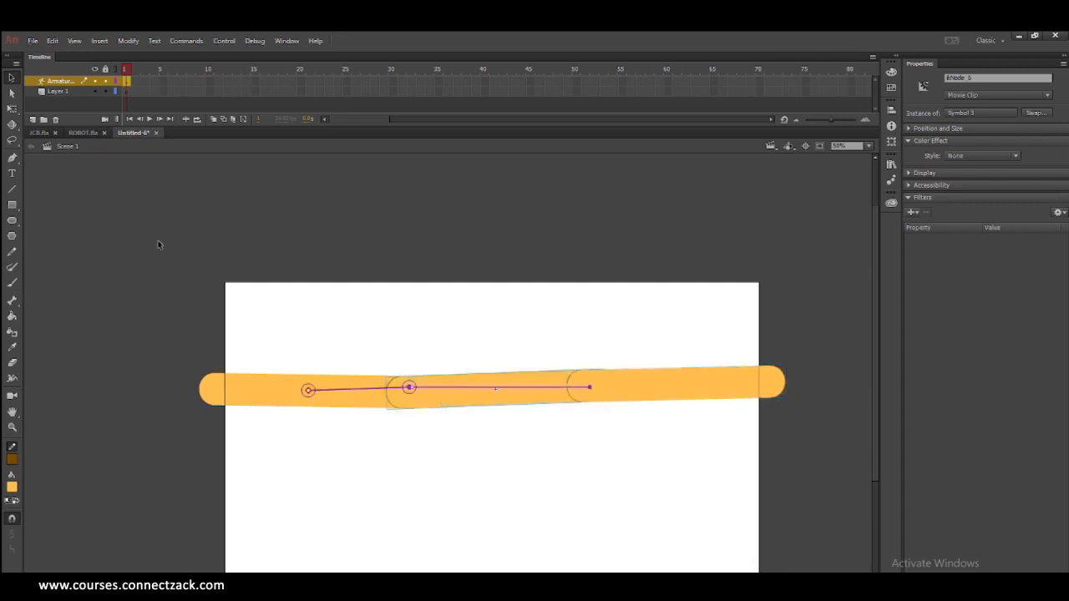
- Shift the middle and right bars' transformation points slightly left to the centres of their rounded ends
{"action": "left_click", "coordinate": [480, 396]}
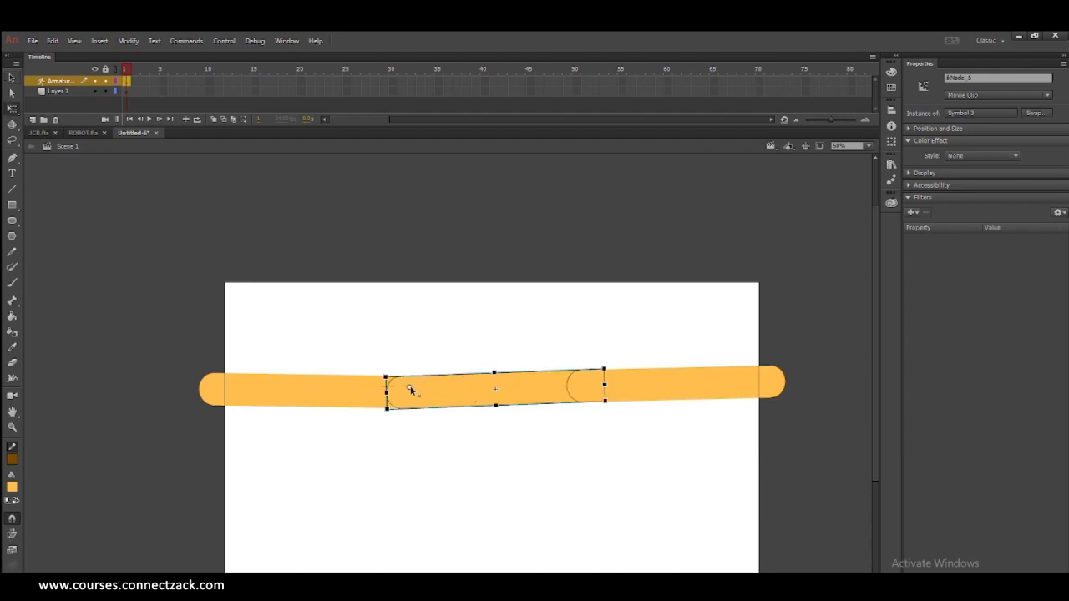
{"action": "left_click", "coordinate": [652, 395]}
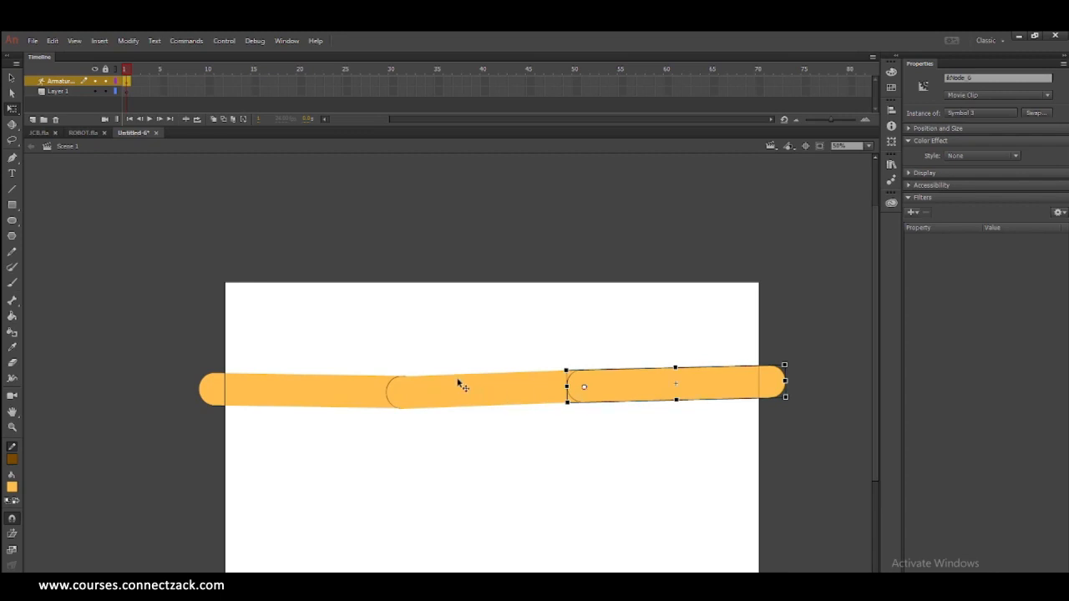
{"action": "key", "text": "v"}
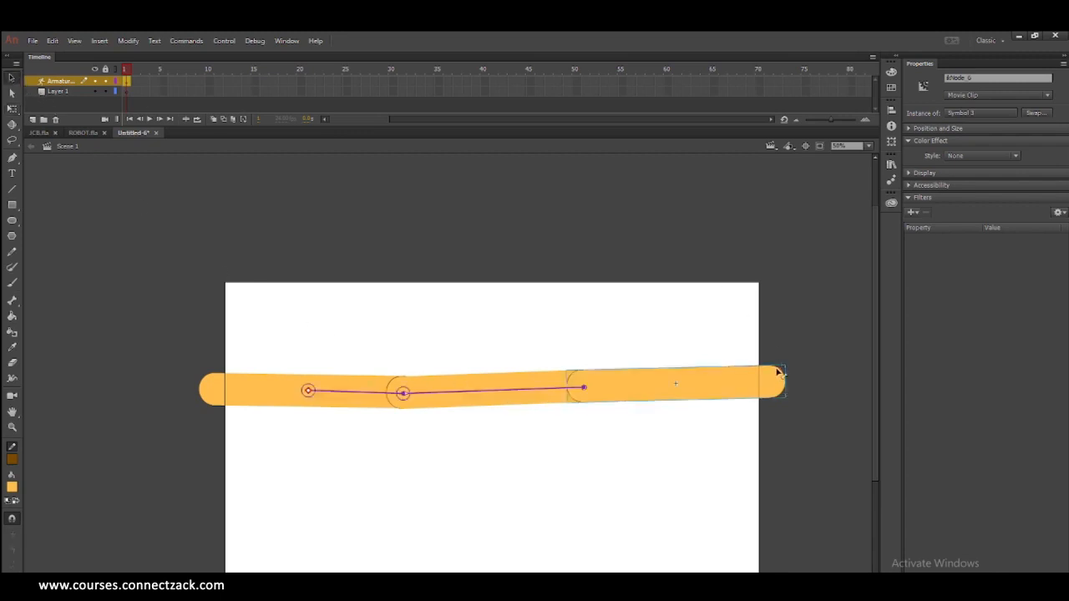
- Swing each of the three segments to try out the refined joints, finishing with the arm almost level
{"action": "left_click_drag", "start_coordinate": [778, 372], "coordinate": [821, 414]}
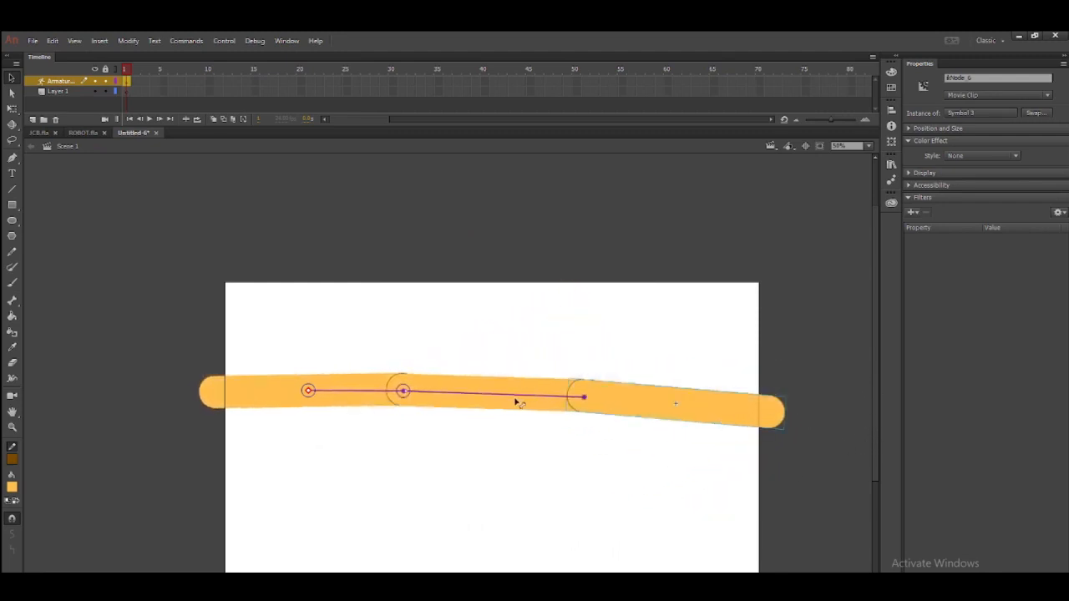
{"action": "mouse_move", "coordinate": [511, 402]}
{"action": "left_mouse_down"}
{"action": "mouse_move", "coordinate": [524, 389]}
{"action": "mouse_move", "coordinate": [468, 284]}
{"action": "mouse_move", "coordinate": [470, 337]}
{"action": "mouse_move", "coordinate": [428, 499]}
{"action": "mouse_move", "coordinate": [399, 275]}
{"action": "mouse_move", "coordinate": [509, 373]}
{"action": "mouse_move", "coordinate": [496, 365]}
{"action": "mouse_move", "coordinate": [506, 387]}
{"action": "left_mouse_up"}
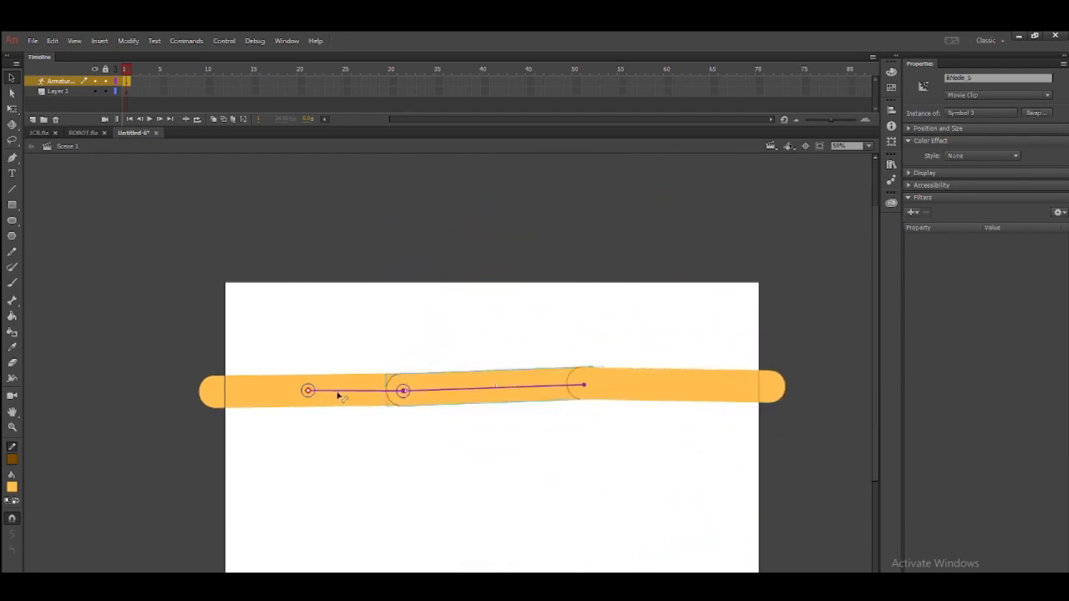
{"action": "left_click_drag", "start_coordinate": [338, 395], "coordinate": [359, 382]}
{"action": "left_click_drag", "start_coordinate": [761, 392], "coordinate": [804, 403]}
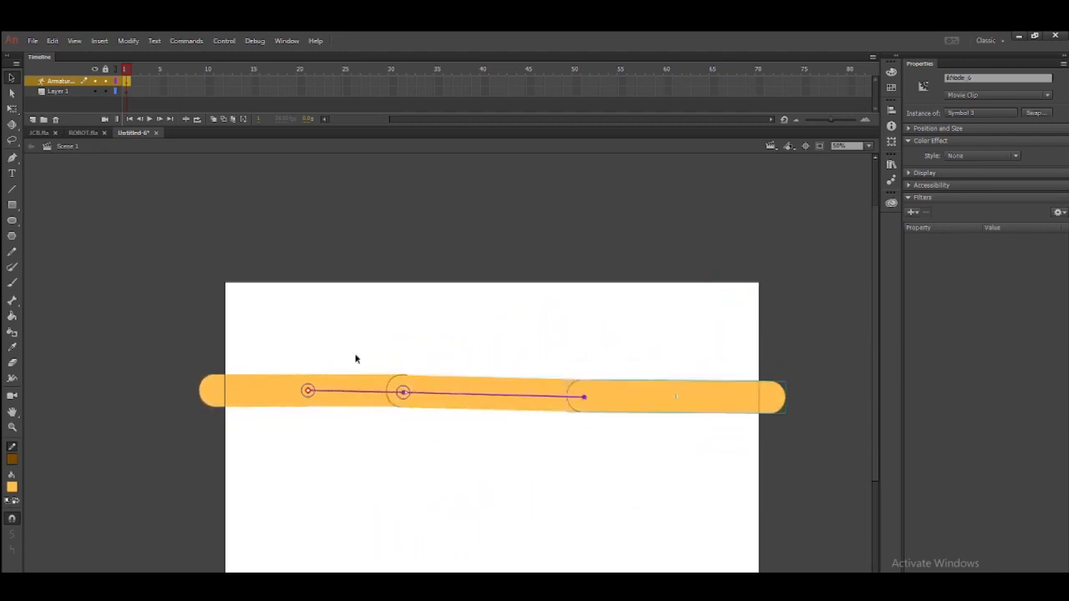
- Extend the armature layer's frames to frame 51
{"action": "left_click", "coordinate": [528, 81]}
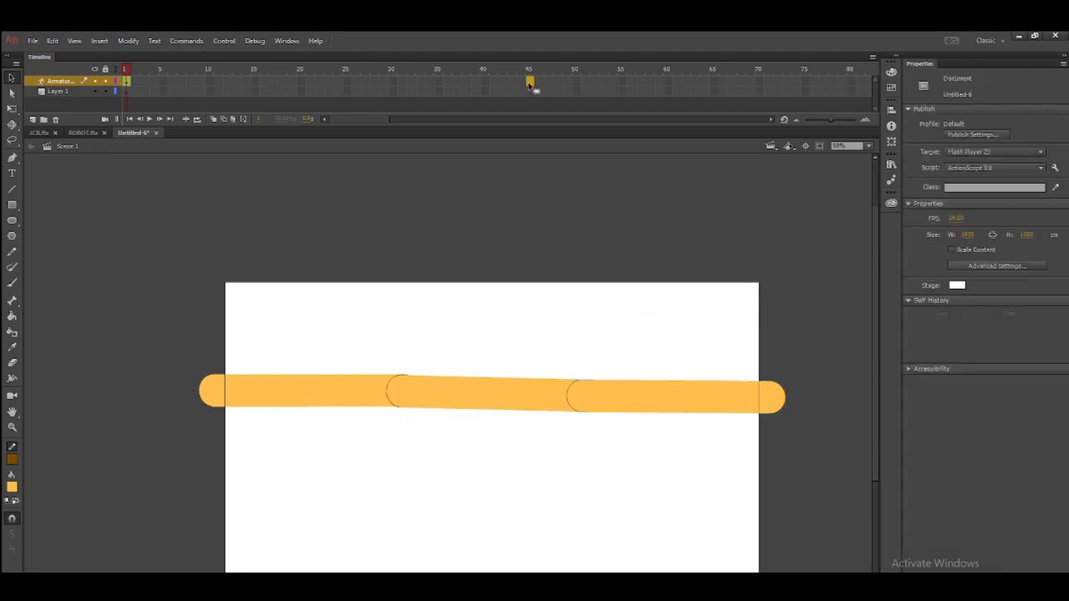
{"action": "left_click", "coordinate": [302, 83]}
{"action": "left_click_drag", "start_coordinate": [585, 86], "coordinate": [585, 84]}
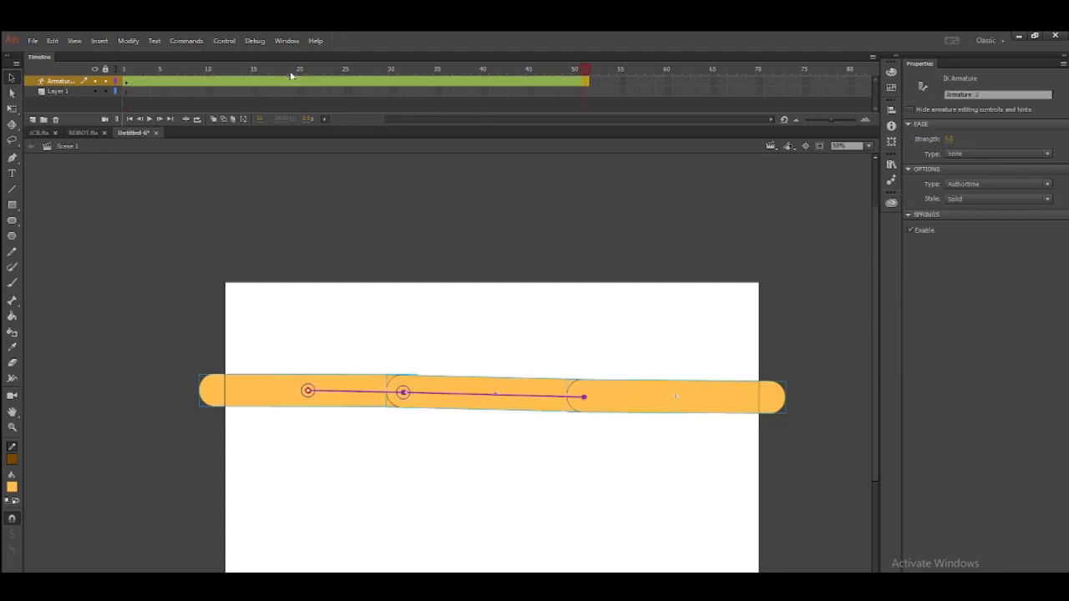
- Pose the arm at frames 15, 31 and 51, folding its free end down and back to the left
{"action": "left_click", "coordinate": [256, 83]}
{"action": "left_click_drag", "start_coordinate": [765, 410], "coordinate": [181, 493]}
{"action": "left_click", "coordinate": [399, 83]}
{"action": "left_click", "coordinate": [588, 82]}
{"action": "key", "text": "Return"}
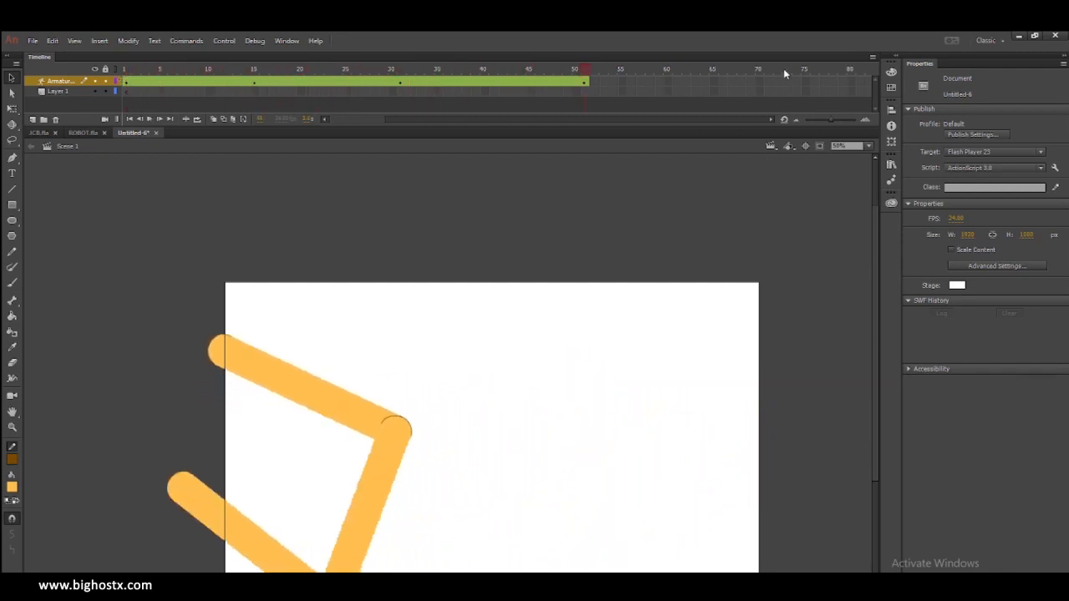
- Add a bent arm pose at frame 72 and an upward-stretched pose at frame 81, and play the animation from frame 1
{"action": "key", "text": "F6"}
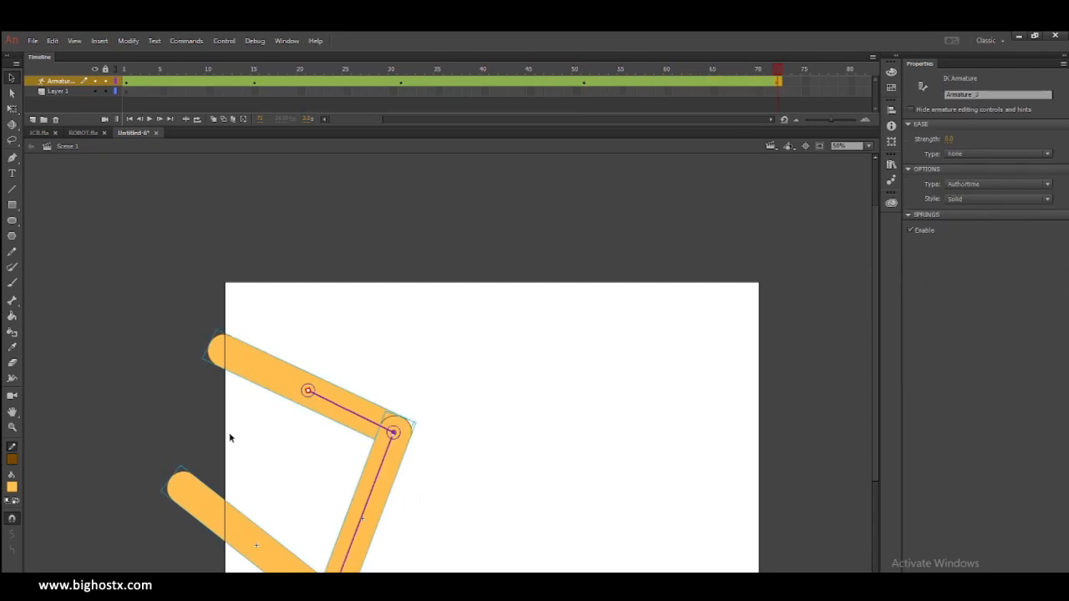
{"action": "left_click_drag", "start_coordinate": [187, 492], "coordinate": [694, 489]}
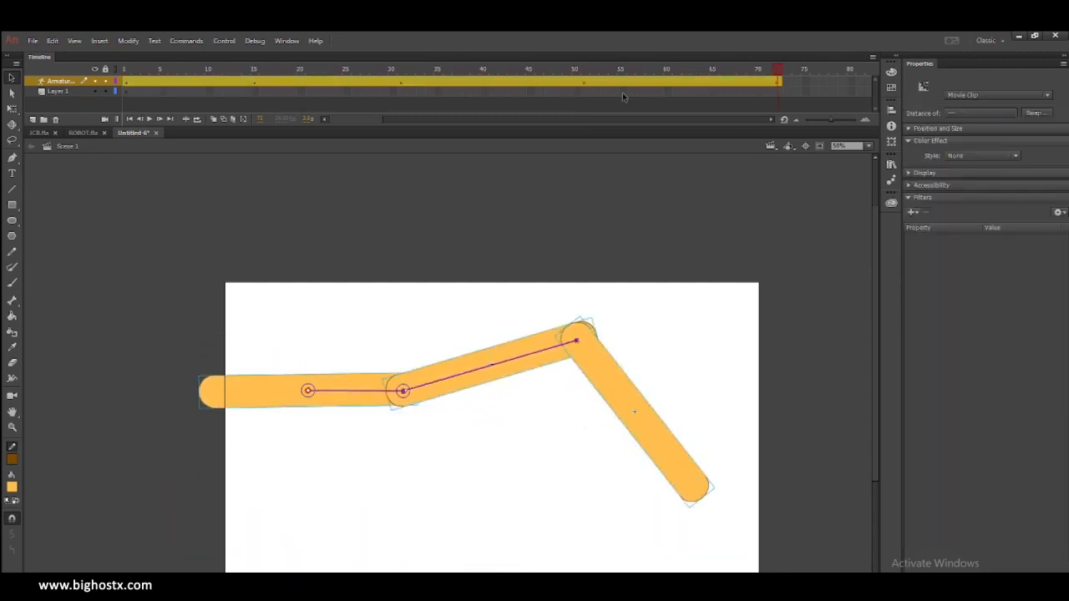
{"action": "left_click", "coordinate": [582, 81]}
{"action": "left_click_drag", "start_coordinate": [583, 81], "coordinate": [799, 83]}
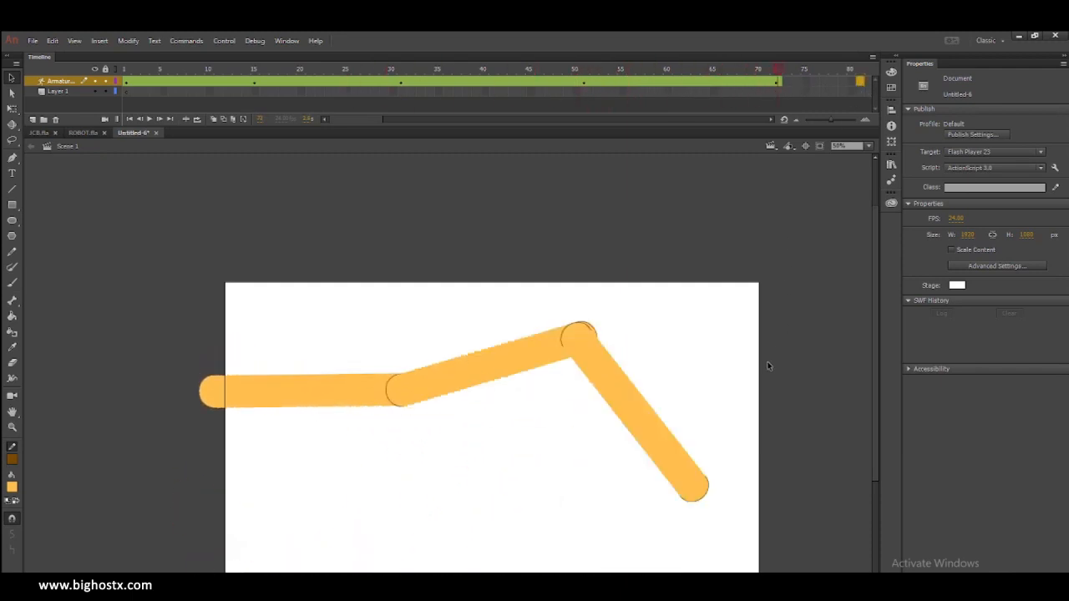
{"action": "left_click_drag", "start_coordinate": [694, 496], "coordinate": [790, 224]}
{"action": "left_click_drag", "start_coordinate": [224, 73], "coordinate": [125, 78]}
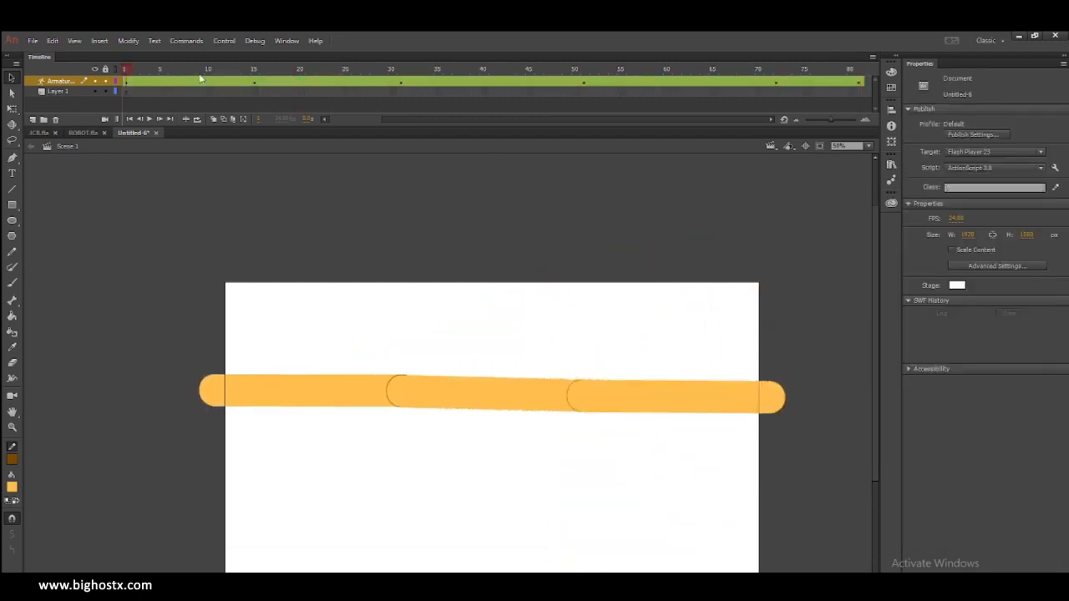
{"action": "key", "text": "Return"}
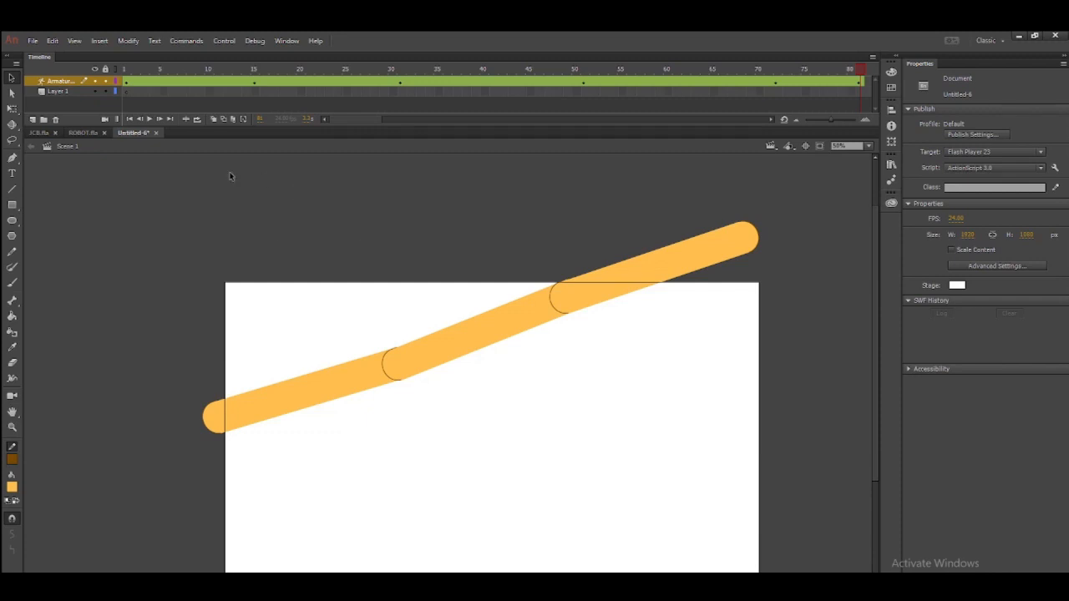
- Close the untitled arm document without saving and switch to JCB.fla
{"action": "left_click", "coordinate": [156, 132]}
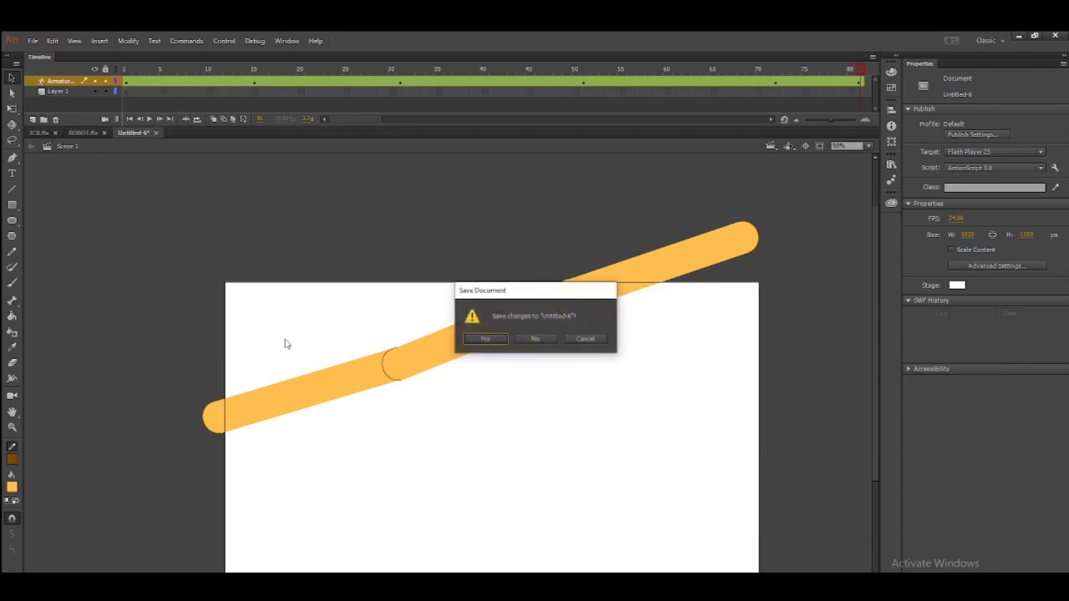
{"action": "left_click", "coordinate": [536, 338]}
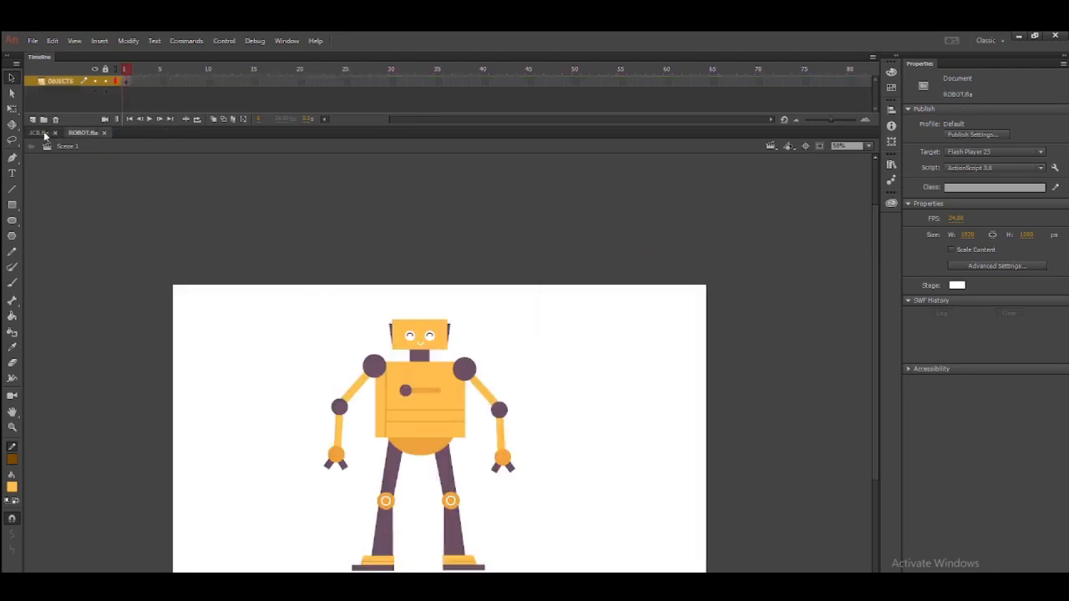
{"action": "left_click", "coordinate": [42, 133]}
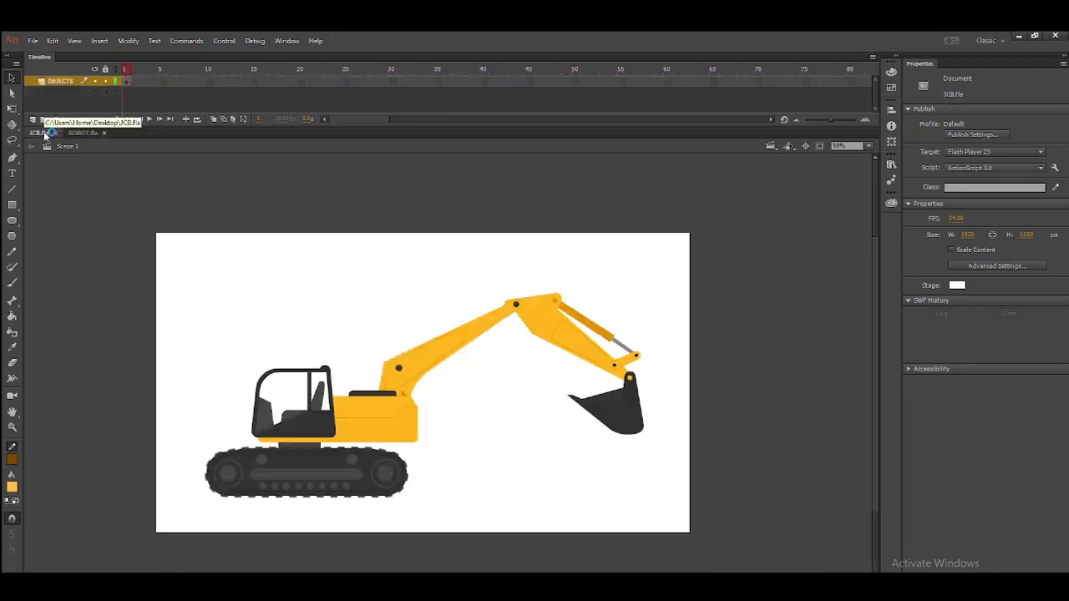
- Separate the excavator's boom, forearm and bucket from one another, and shift the cab-and-track body slightly down
{"action": "left_click", "coordinate": [443, 366]}
{"action": "left_click_drag", "start_coordinate": [443, 365], "coordinate": [408, 309]}
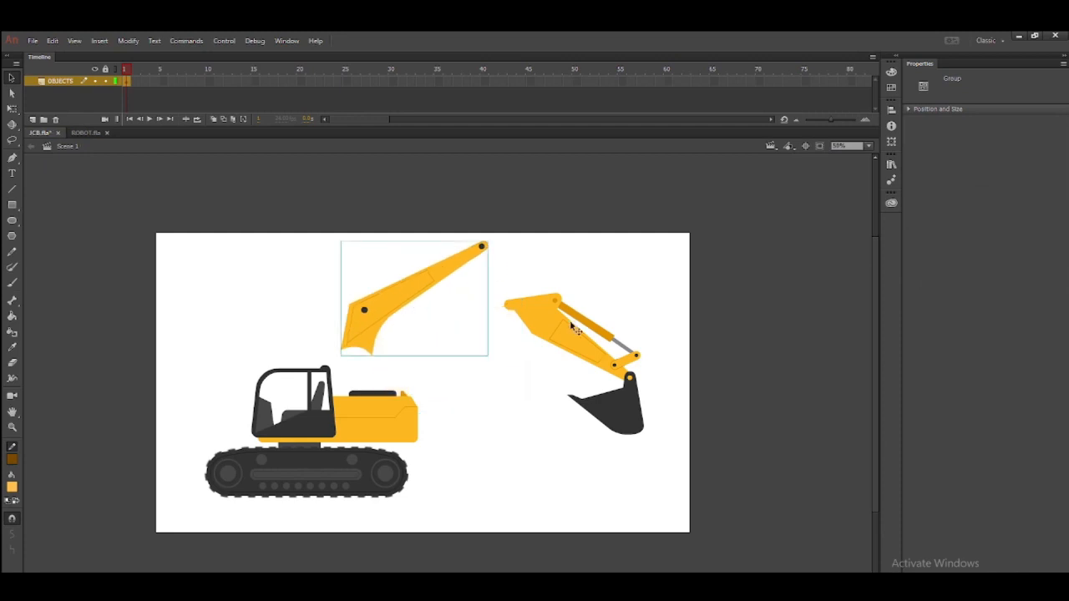
{"action": "left_click_drag", "start_coordinate": [570, 325], "coordinate": [601, 260]}
{"action": "left_click_drag", "start_coordinate": [616, 409], "coordinate": [654, 453]}
{"action": "left_click_drag", "start_coordinate": [376, 417], "coordinate": [375, 427]}
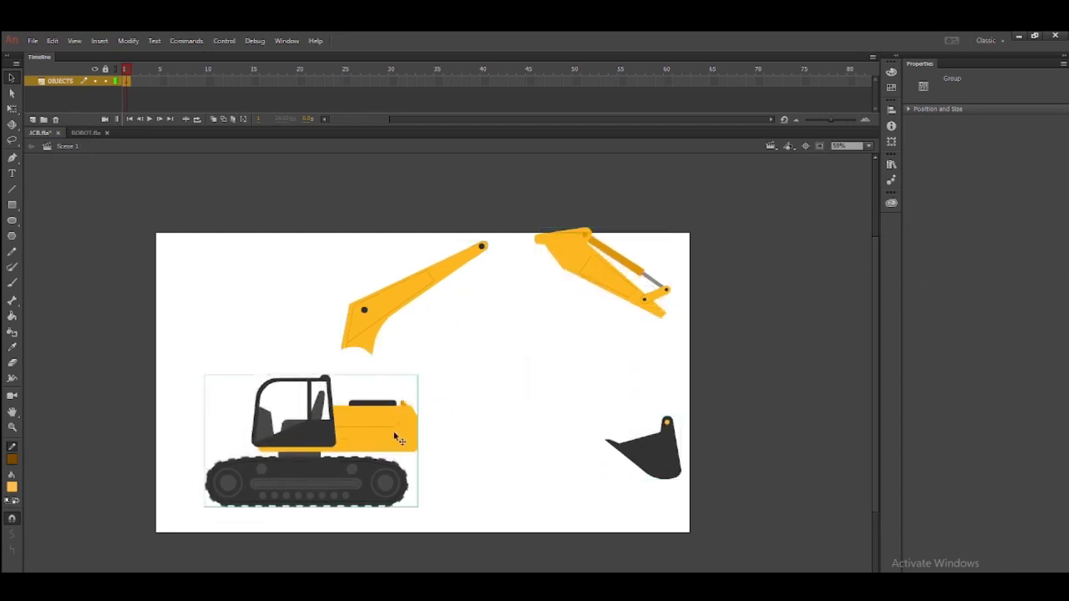
{"action": "left_click_drag", "start_coordinate": [386, 313], "coordinate": [386, 320]}
{"action": "left_click_drag", "start_coordinate": [401, 448], "coordinate": [401, 452]}
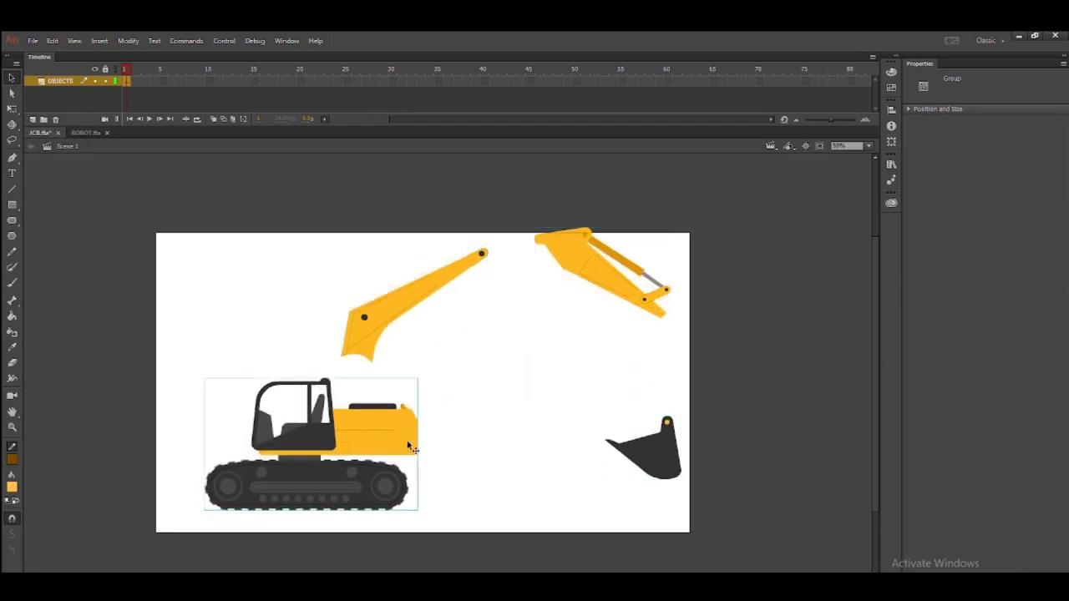
- Convert the excavator's cab-and-track body to a movie clip symbol
{"action": "right_click", "coordinate": [408, 446]}
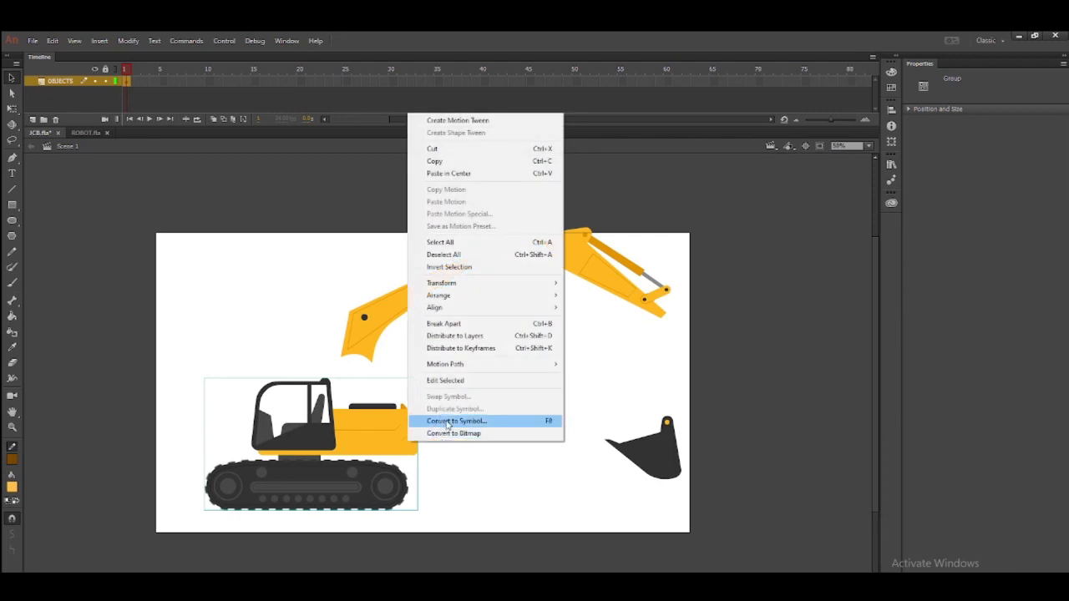
{"action": "left_click", "coordinate": [445, 420]}
{"action": "left_click", "coordinate": [538, 86]}
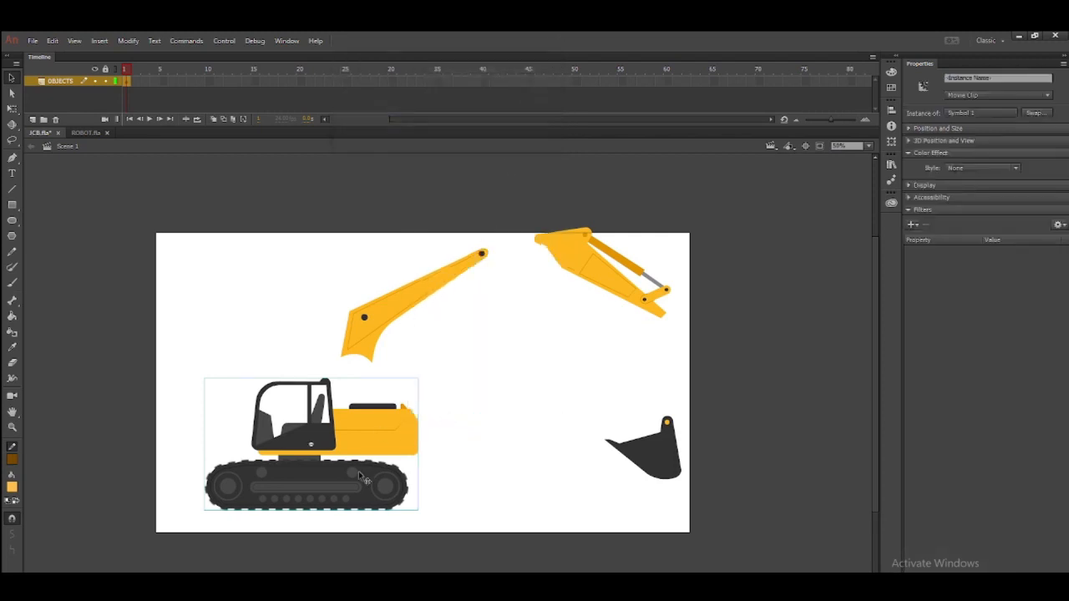
- Convert the excavator's boom to a movie clip symbol
{"action": "left_click", "coordinate": [391, 314]}
{"action": "right_click", "coordinate": [391, 315]}
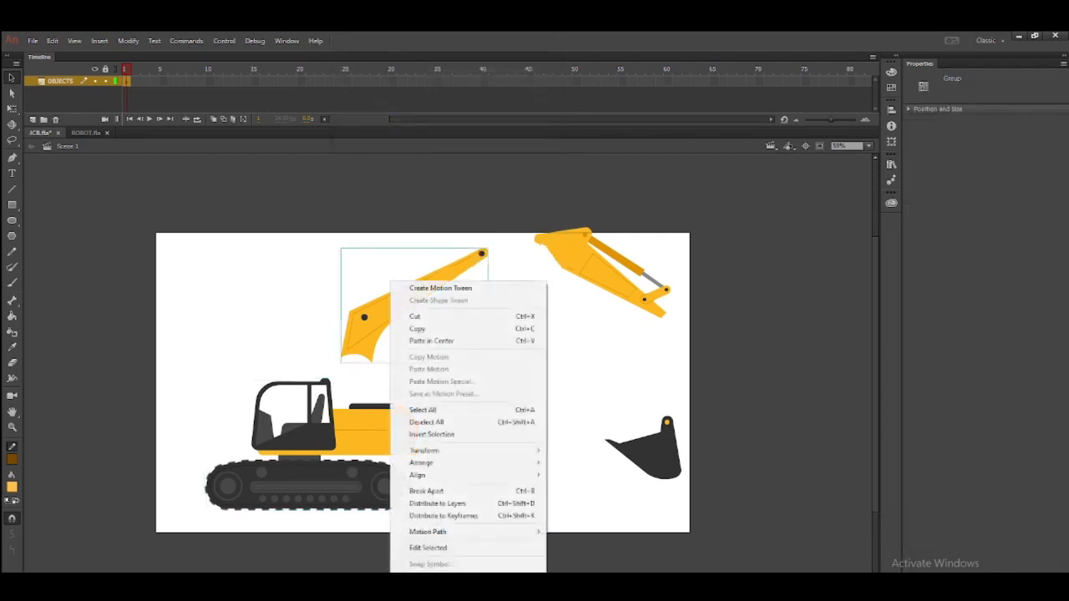
{"action": "key", "text": "F8"}
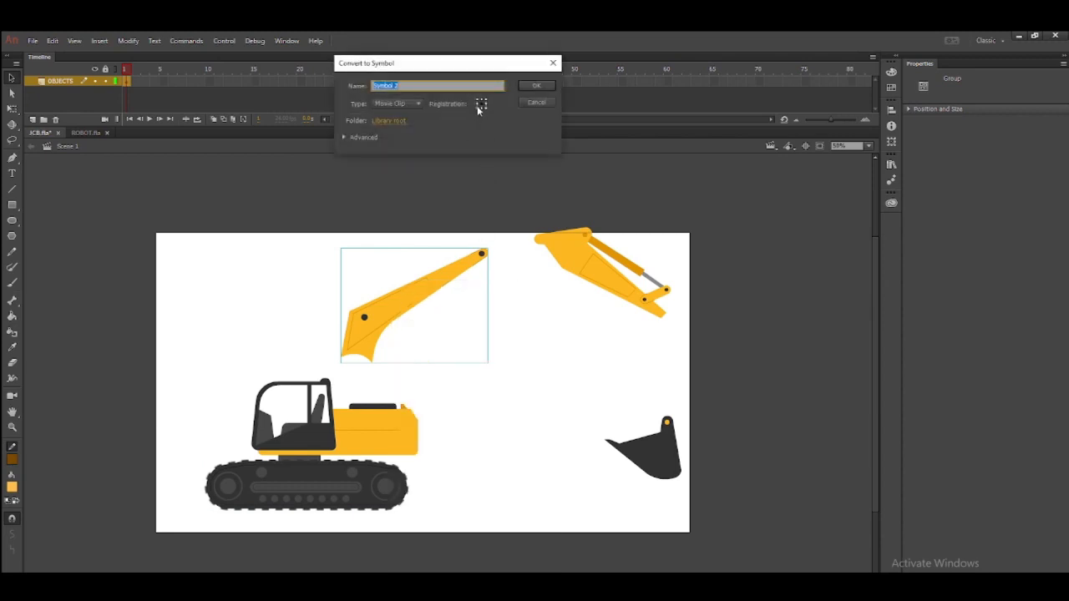
{"action": "left_click", "coordinate": [536, 88]}
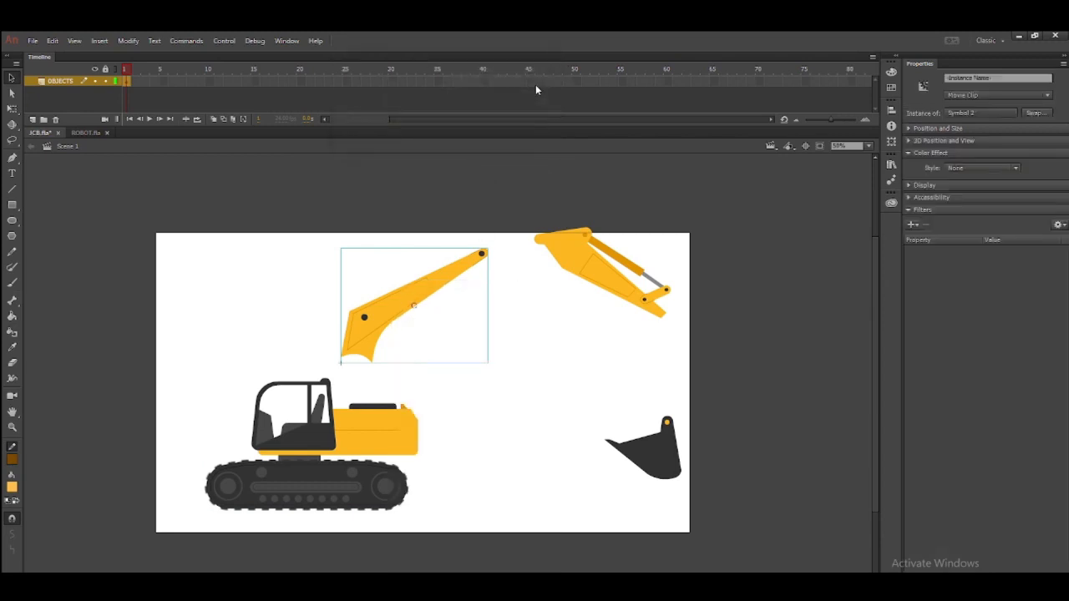
- Convert the excavator's forearm with its hydraulic cylinder to a movie clip symbol
{"action": "left_click", "coordinate": [581, 256]}
{"action": "right_click", "coordinate": [581, 255]}
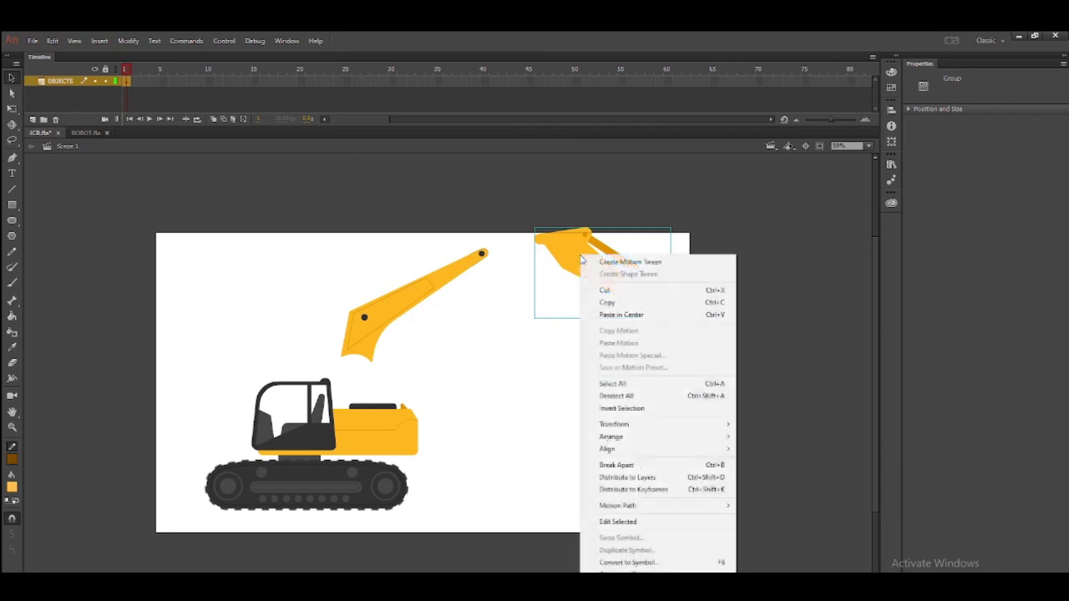
{"action": "left_click", "coordinate": [639, 565]}
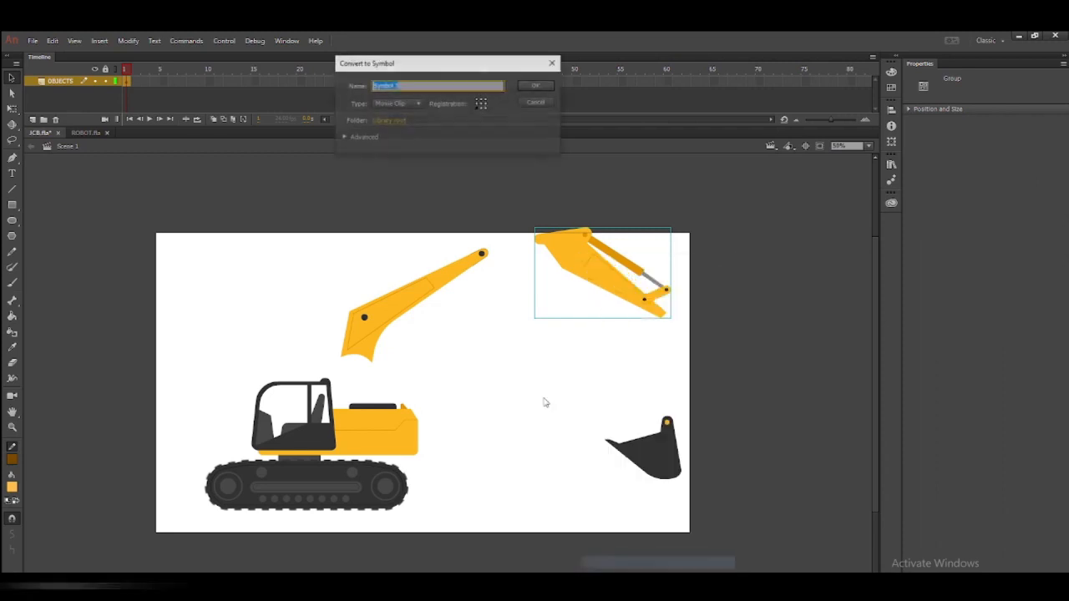
{"action": "left_click", "coordinate": [529, 88]}
- Convert the excavator's bucket to a movie clip symbol
{"action": "left_click", "coordinate": [643, 458]}
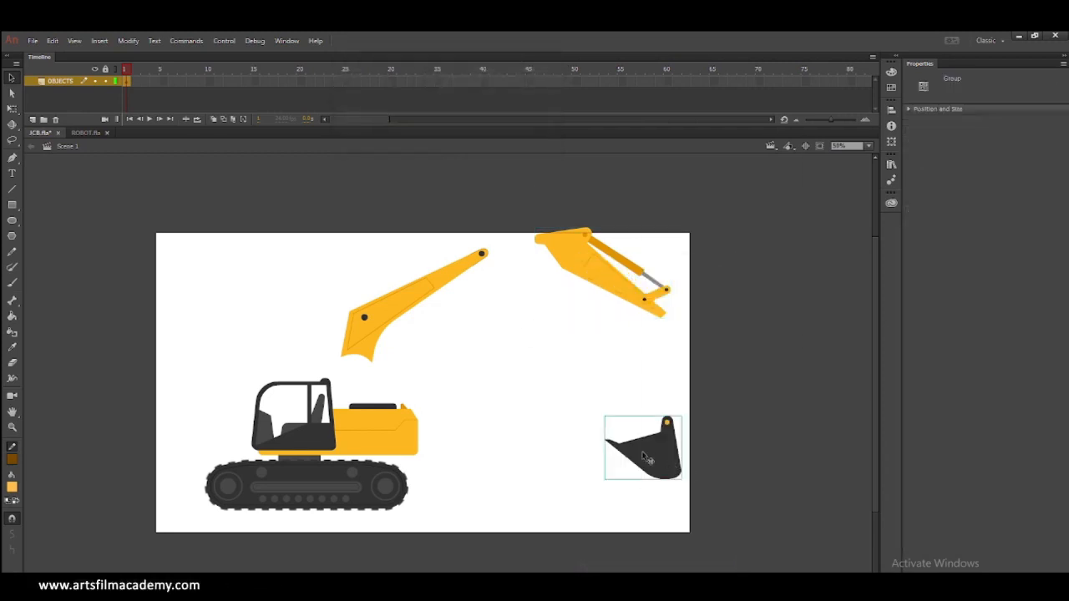
{"action": "right_click", "coordinate": [643, 457]}
{"action": "left_click", "coordinate": [664, 432]}
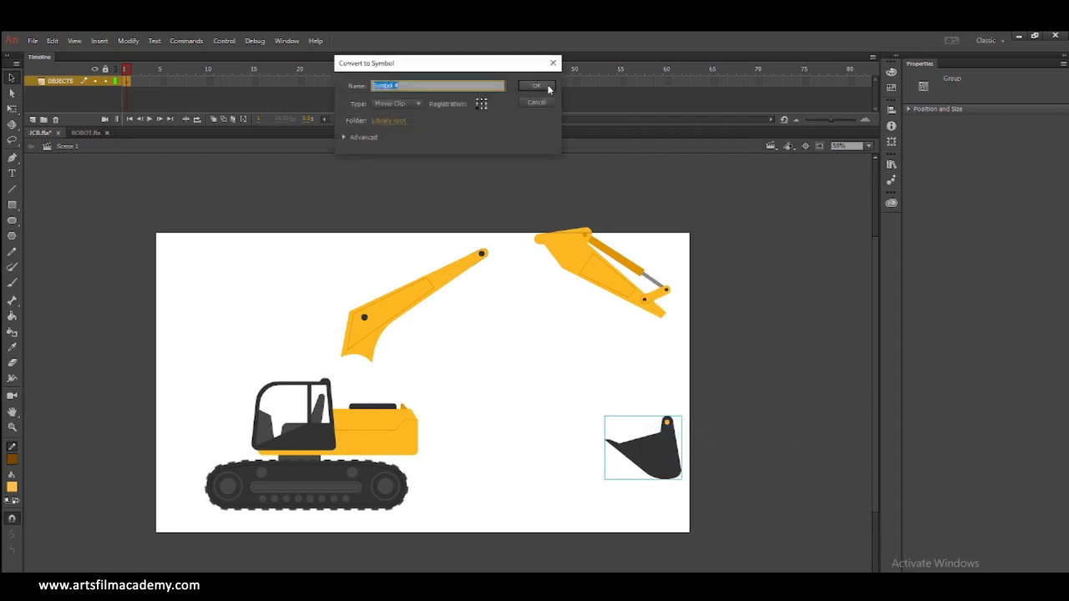
{"action": "left_click", "coordinate": [537, 87]}
- Move the transformation points of the body, boom, forearm and bucket to the places where each part joins the previous one
{"action": "left_click", "coordinate": [385, 445]}
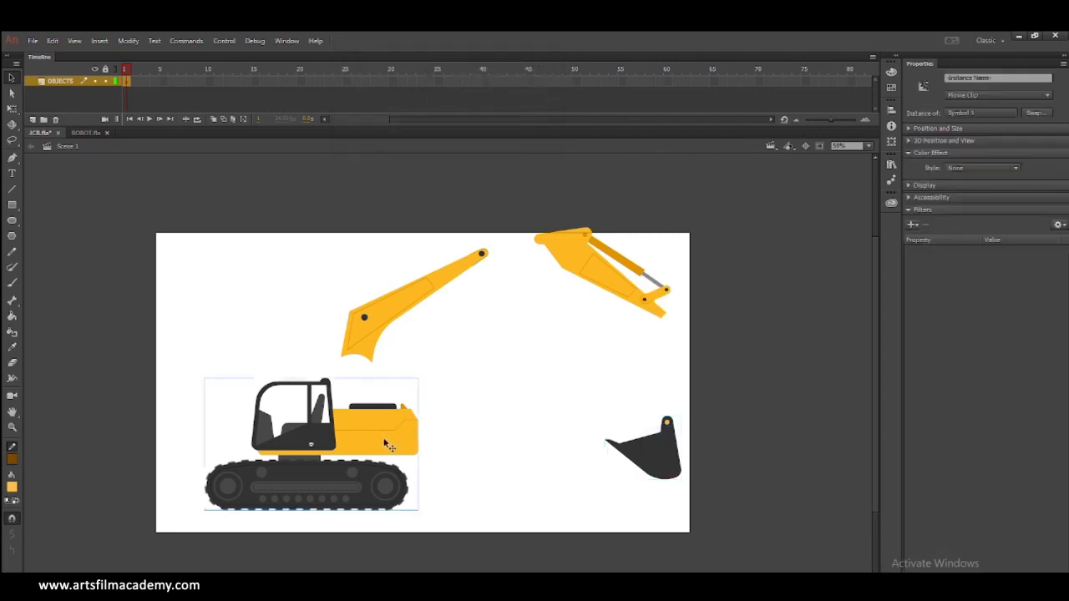
{"action": "key", "text": "q"}
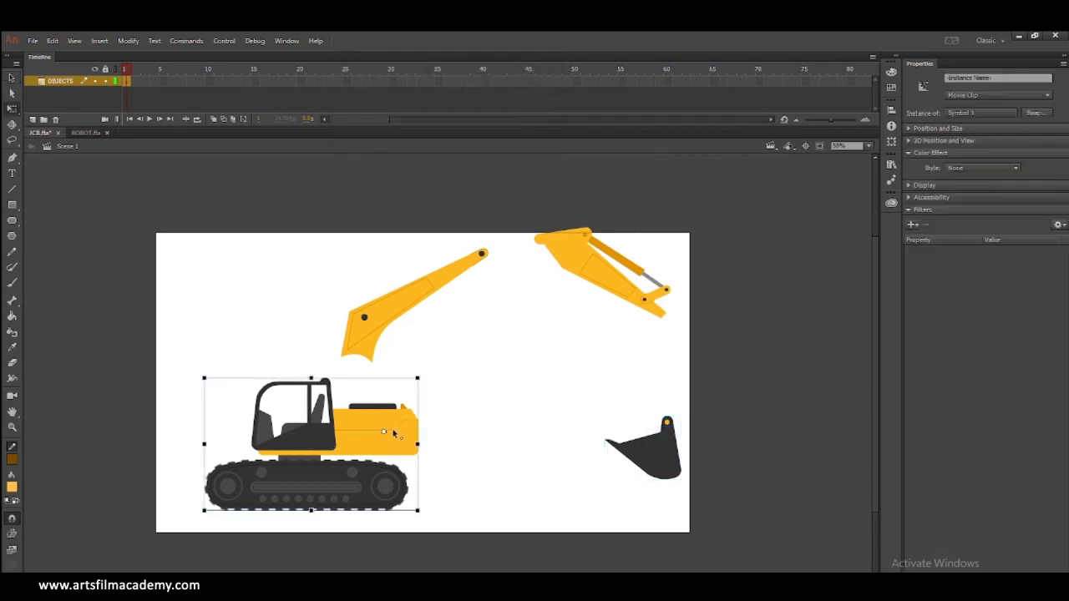
{"action": "left_click_drag", "start_coordinate": [393, 432], "coordinate": [398, 433]}
{"action": "left_click", "coordinate": [373, 344]}
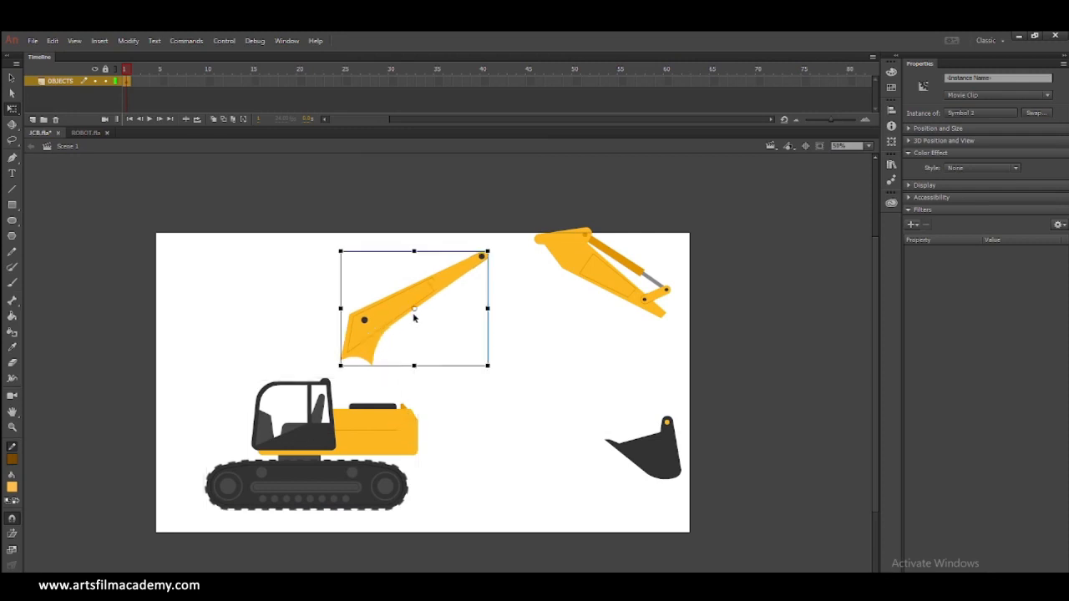
{"action": "left_click_drag", "start_coordinate": [413, 315], "coordinate": [361, 344]}
{"action": "left_click", "coordinate": [584, 272]}
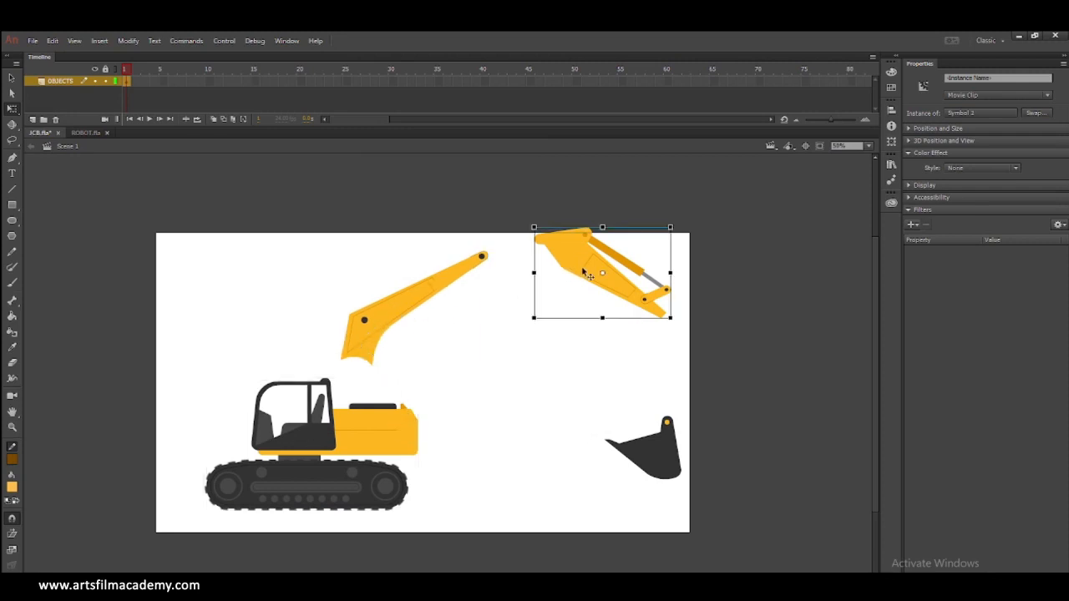
{"action": "left_click_drag", "start_coordinate": [607, 278], "coordinate": [570, 246]}
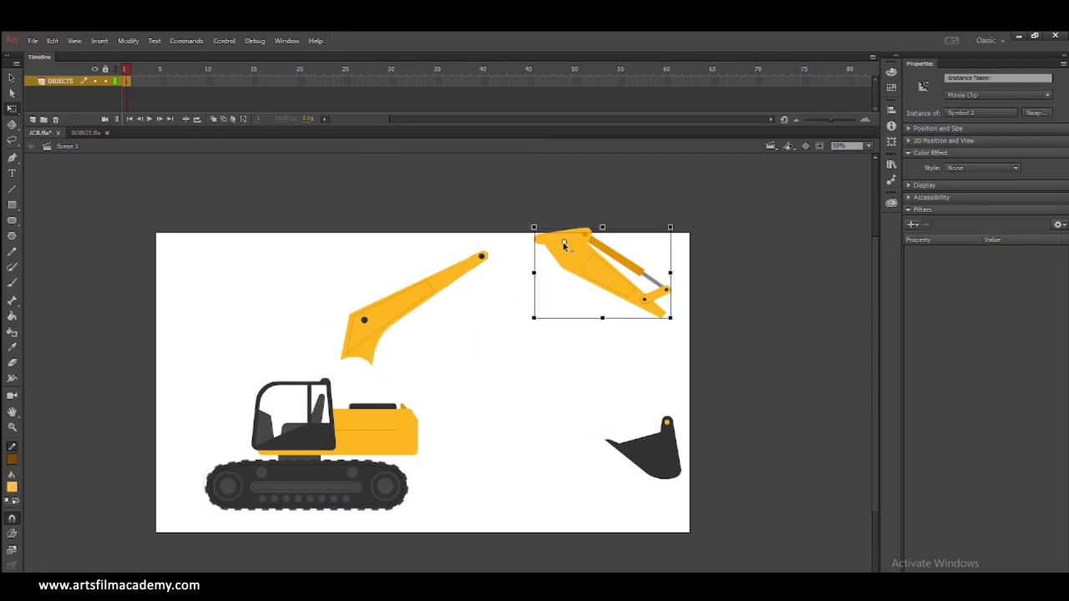
{"action": "left_click", "coordinate": [657, 458]}
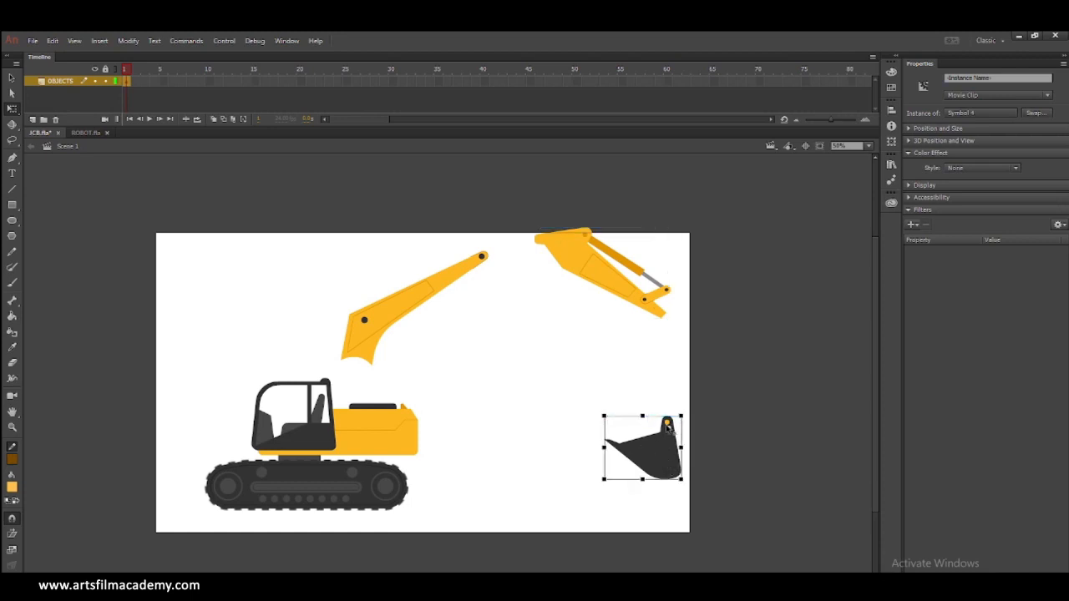
- Reassemble the excavator by placing the boom on the body, the forearm on the boom's tip and the bucket on the forearm's end
{"action": "left_click", "coordinate": [405, 323]}
{"action": "left_click_drag", "start_coordinate": [406, 322], "coordinate": [448, 391]}
{"action": "left_click_drag", "start_coordinate": [576, 259], "coordinate": [555, 359]}
{"action": "left_click_drag", "start_coordinate": [678, 459], "coordinate": [644, 448]}
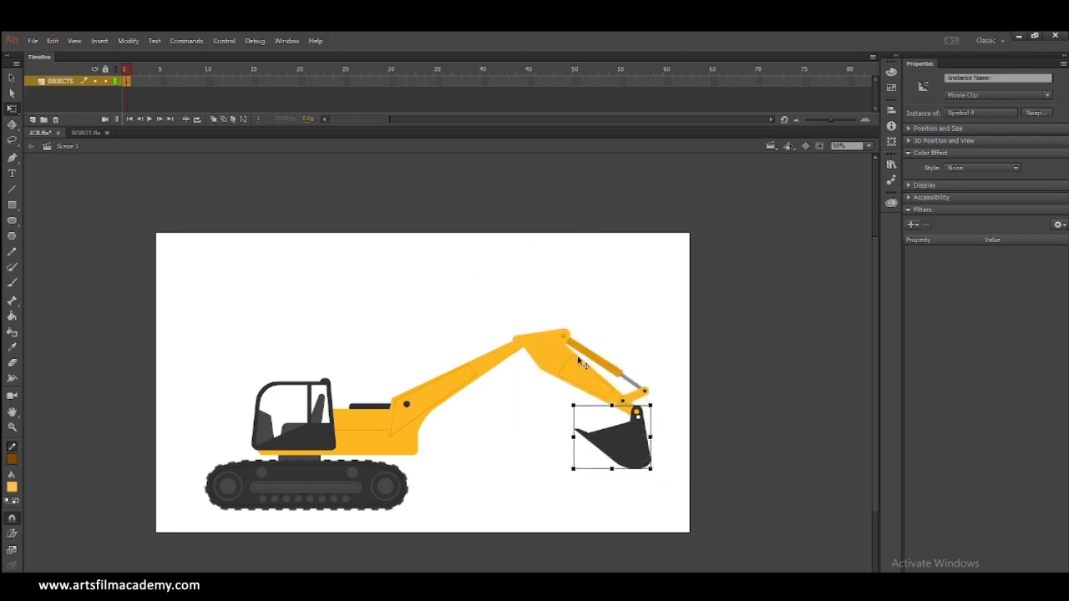
{"action": "left_click", "coordinate": [468, 390]}
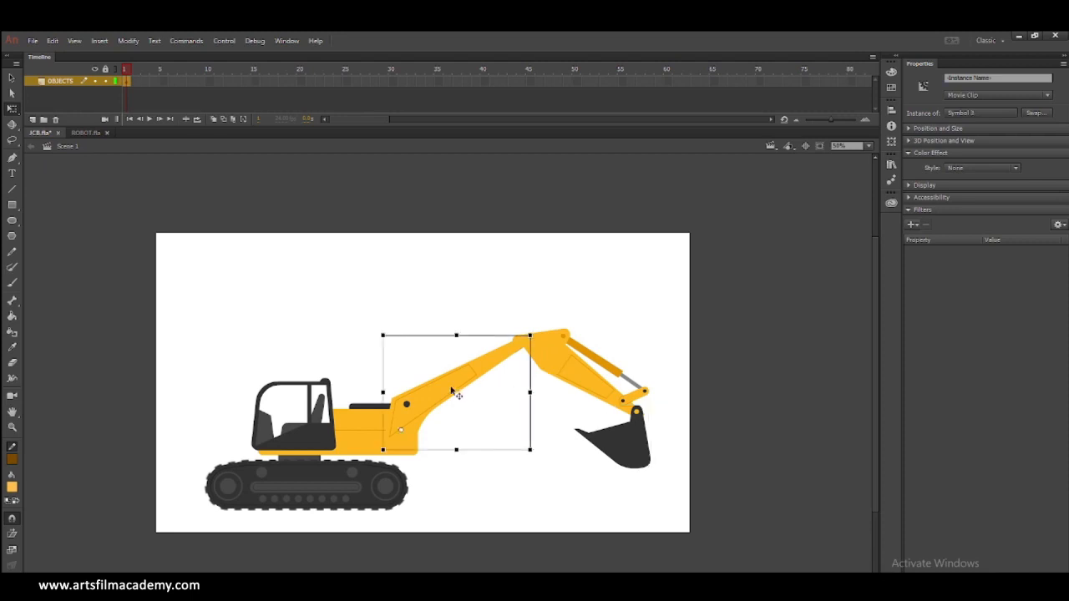
{"action": "left_click", "coordinate": [411, 290]}
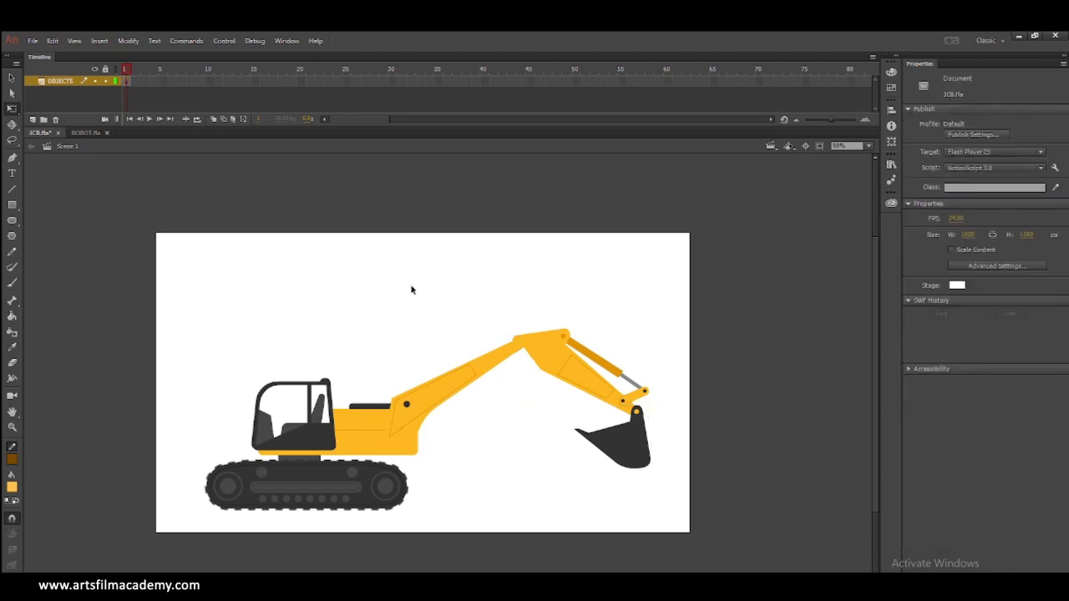
- Build a bone chain with the Bone tool from the body through the boom and forearm joints to the bucket's pin
{"action": "left_click", "coordinate": [12, 301]}
{"action": "mouse_move", "coordinate": [352, 441]}
{"action": "left_mouse_down"}
{"action": "mouse_move", "coordinate": [535, 340]}
{"action": "mouse_move", "coordinate": [636, 412]}
{"action": "left_mouse_up"}
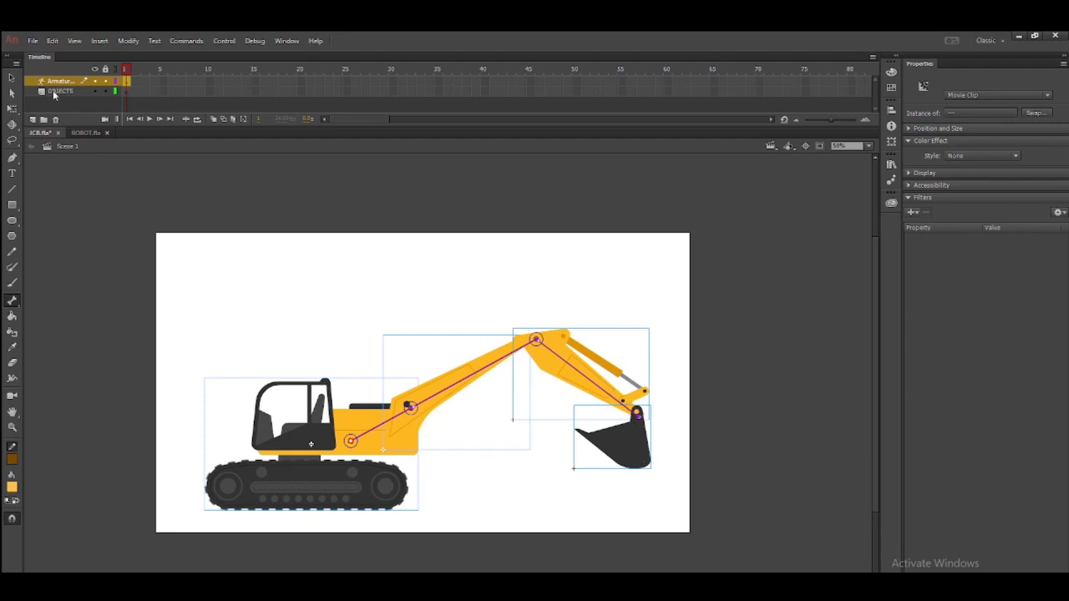
{"action": "left_click", "coordinate": [13, 77]}
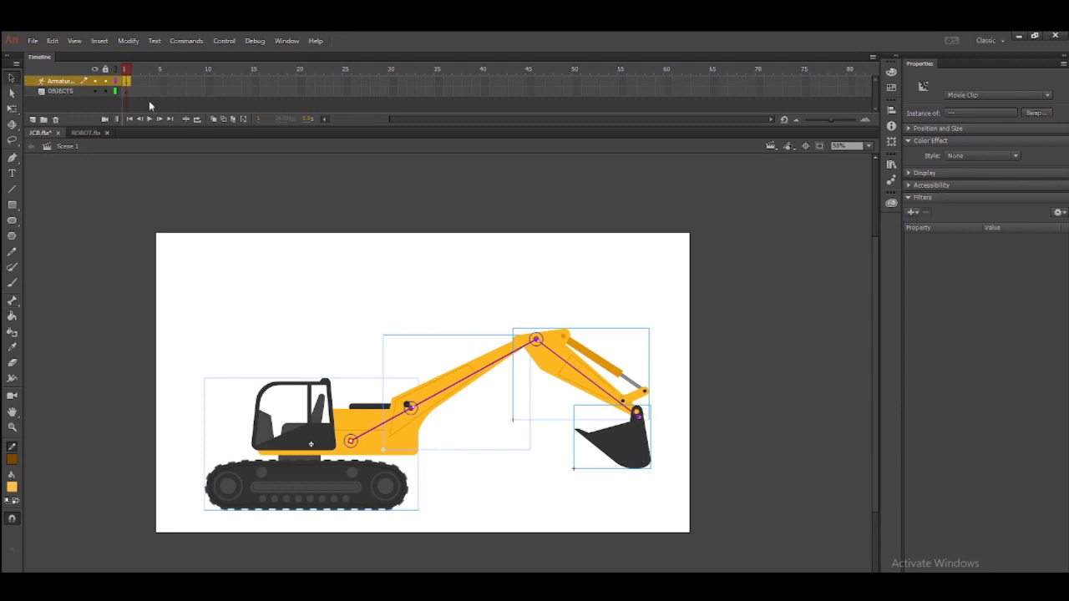
{"action": "left_click", "coordinate": [377, 283]}
- Send the boom to the back of the stacking order, behind the excavator's body
{"action": "left_click", "coordinate": [458, 385]}
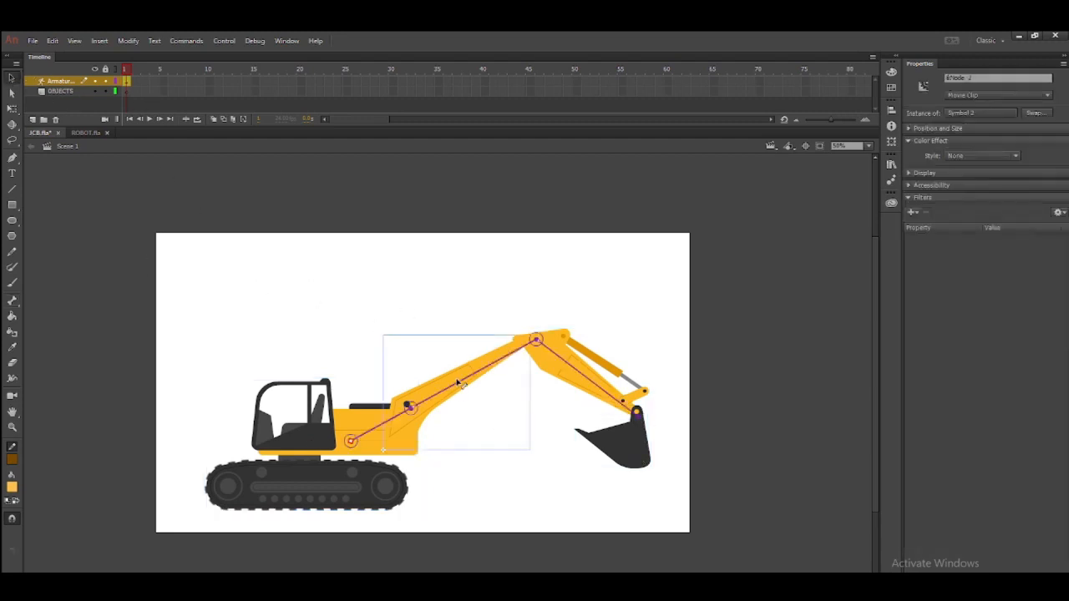
{"action": "right_click", "coordinate": [458, 382]}
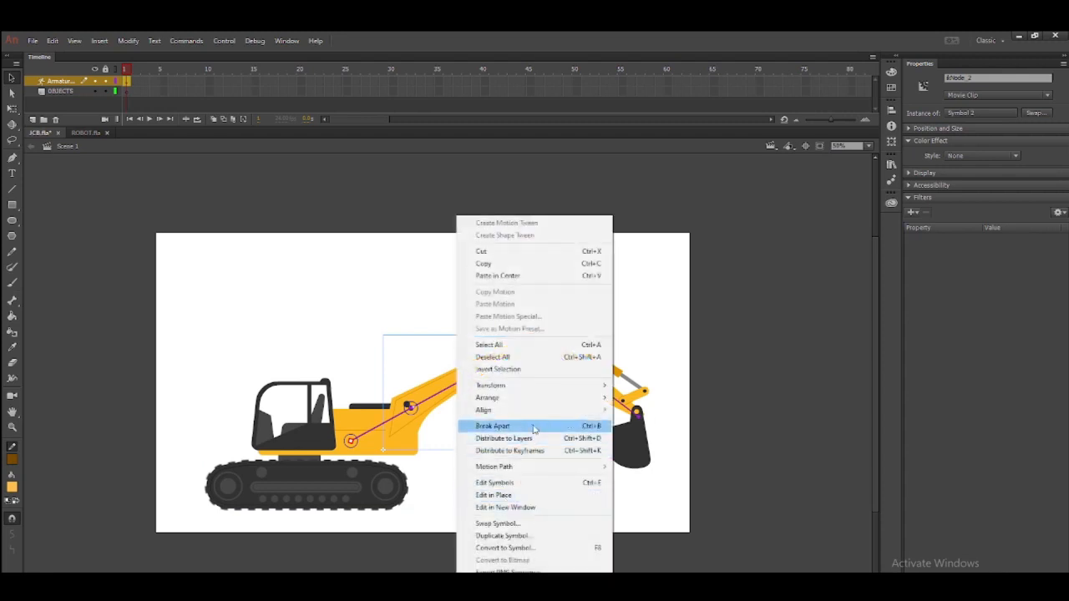
{"action": "mouse_move", "coordinate": [551, 399]}
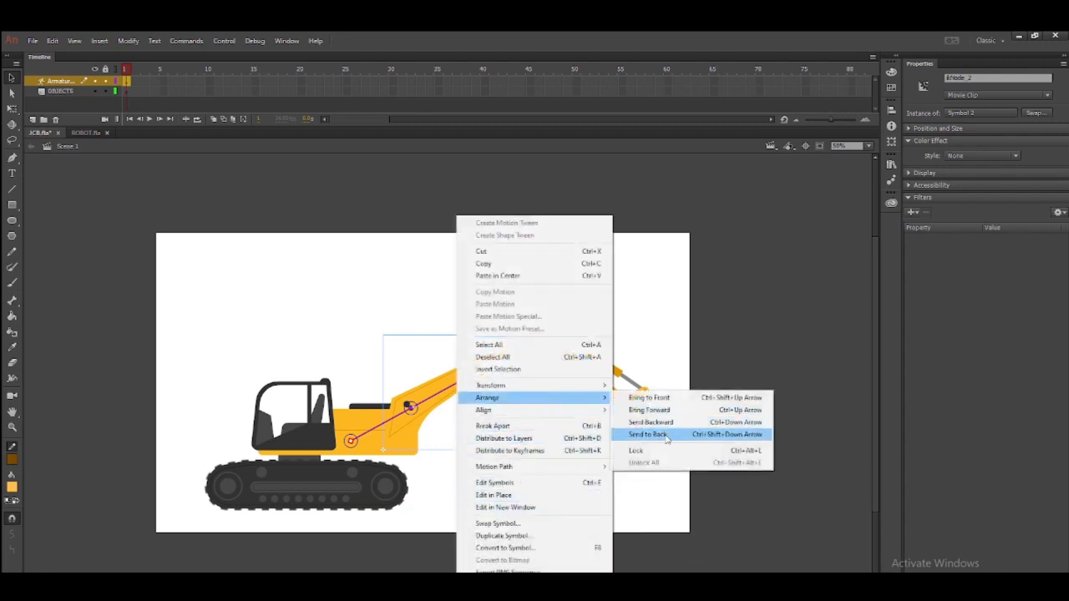
{"action": "left_click", "coordinate": [668, 433]}
{"action": "left_click", "coordinate": [498, 440]}
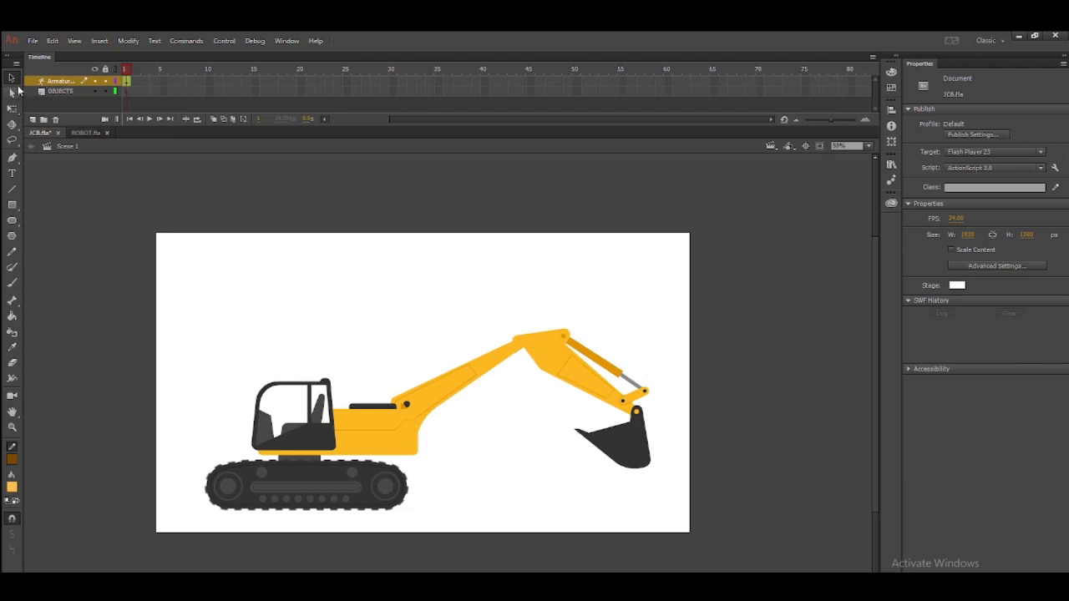
- Swing the rigged arm upward, with the forearm extended horizontally and the bucket reaching outward
{"action": "left_click_drag", "start_coordinate": [653, 415], "coordinate": [615, 381]}
{"action": "left_click_drag", "start_coordinate": [406, 449], "coordinate": [409, 442]}
{"action": "left_click_drag", "start_coordinate": [584, 351], "coordinate": [653, 327]}
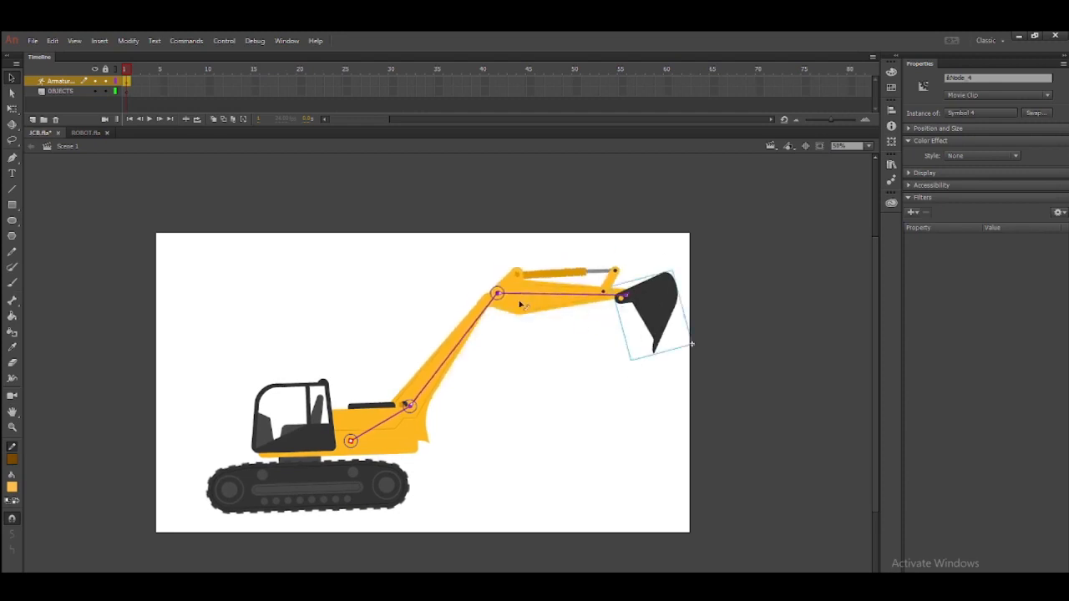
- Shift the forearm slightly toward the cab over the boom's tip, and tilt it a little downward
{"action": "left_click", "coordinate": [532, 307]}
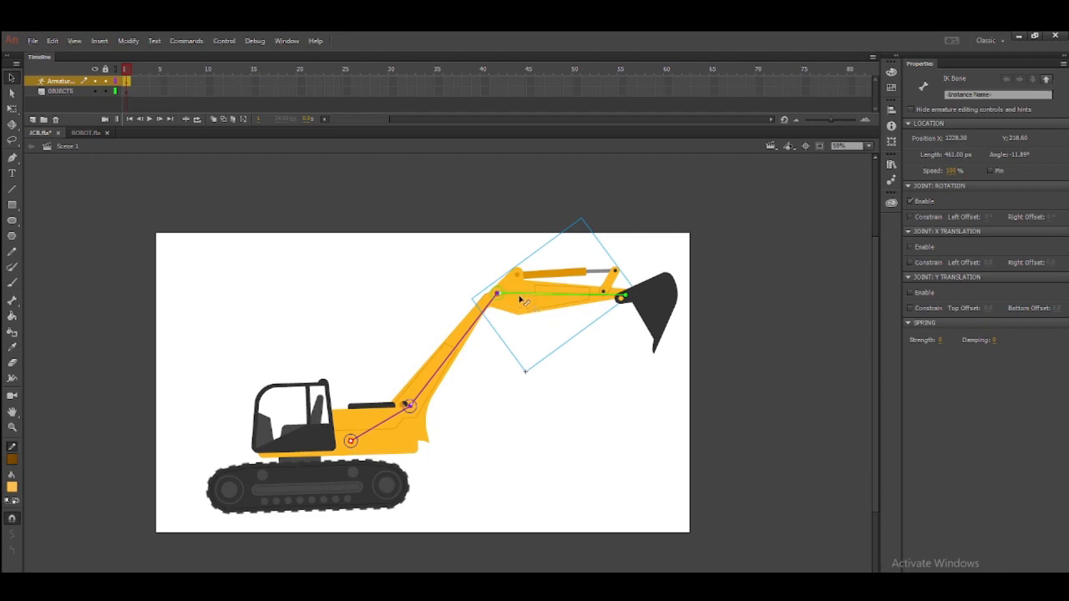
{"action": "mouse_move", "coordinate": [522, 301]}
{"action": "left_mouse_down"}
{"action": "mouse_move", "coordinate": [534, 298]}
{"action": "mouse_move", "coordinate": [515, 305]}
{"action": "left_mouse_up"}
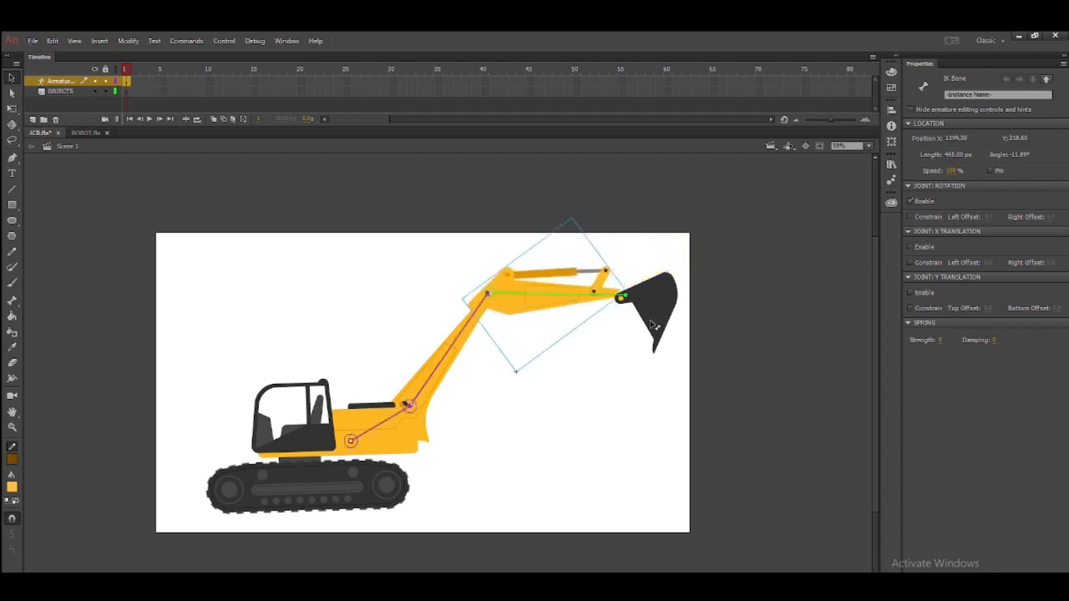
{"action": "mouse_move", "coordinate": [547, 305]}
{"action": "left_mouse_down"}
{"action": "mouse_move", "coordinate": [539, 334]}
{"action": "mouse_move", "coordinate": [548, 267]}
{"action": "mouse_move", "coordinate": [546, 314]}
{"action": "left_mouse_up"}
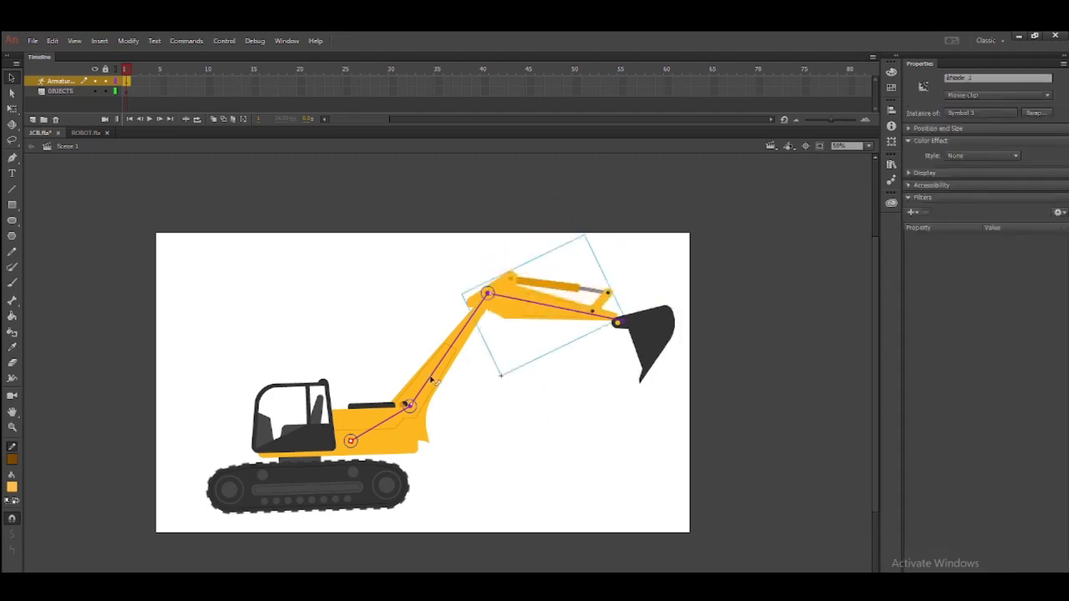
- Pose the arm with the boom nearly upright, the forearm sloping down and the bucket hanging with its teeth toward the cab
{"action": "left_click_drag", "start_coordinate": [430, 376], "coordinate": [447, 359]}
{"action": "left_click_drag", "start_coordinate": [636, 329], "coordinate": [609, 344]}
{"action": "left_click_drag", "start_coordinate": [464, 323], "coordinate": [493, 311]}
{"action": "left_click_drag", "start_coordinate": [529, 372], "coordinate": [506, 374]}
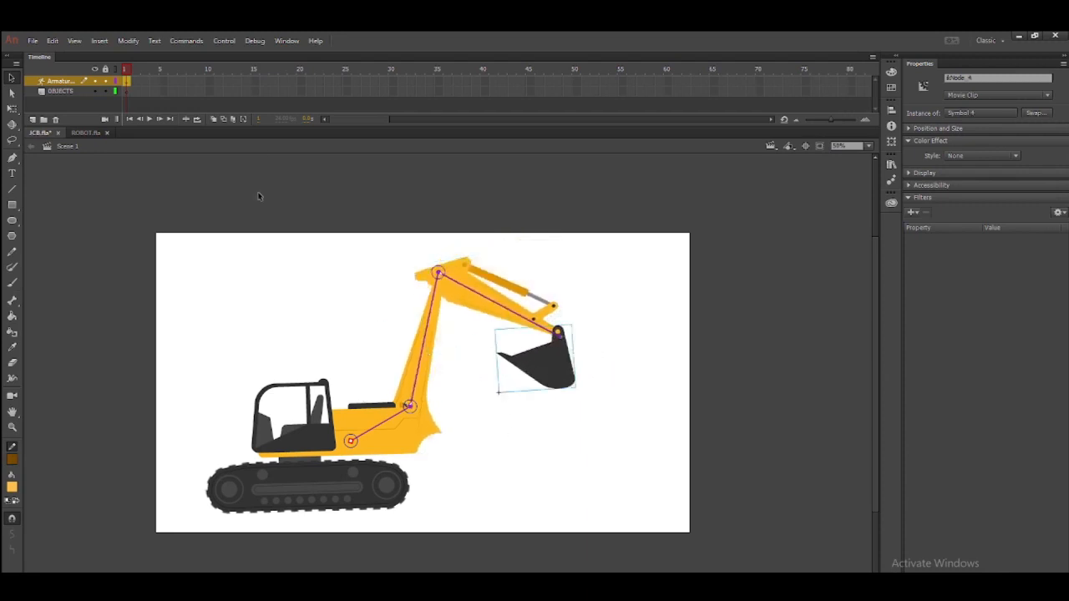
- Extend the armature layer to frame 70 and add a forward-reaching arm pose at frame 15
{"action": "left_click", "coordinate": [761, 80]}
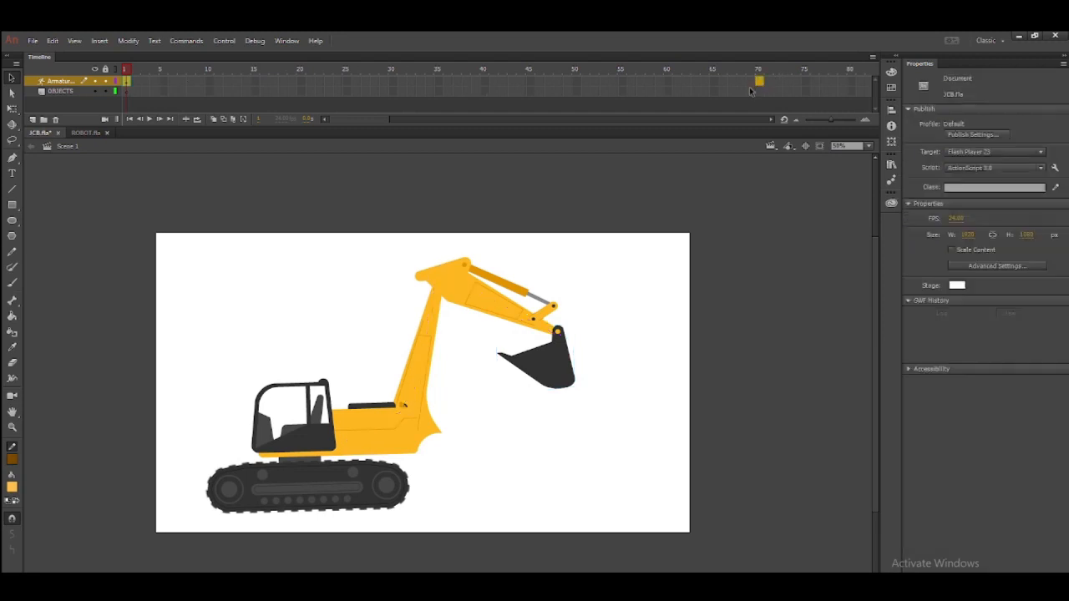
{"action": "key", "text": "F6"}
{"action": "left_click_drag", "start_coordinate": [213, 70], "coordinate": [235, 75]}
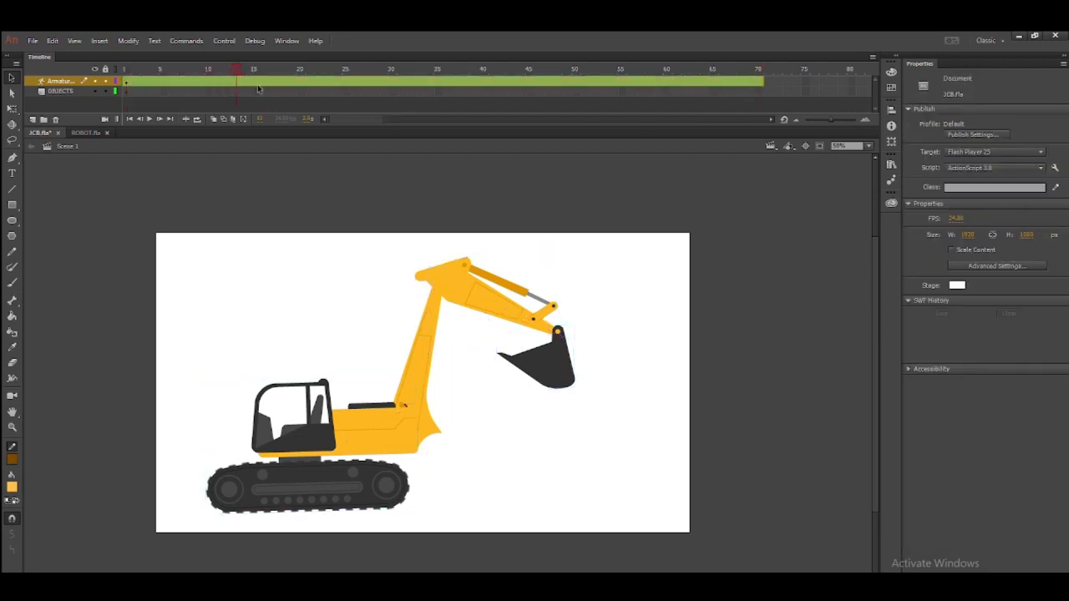
{"action": "left_click", "coordinate": [257, 88]}
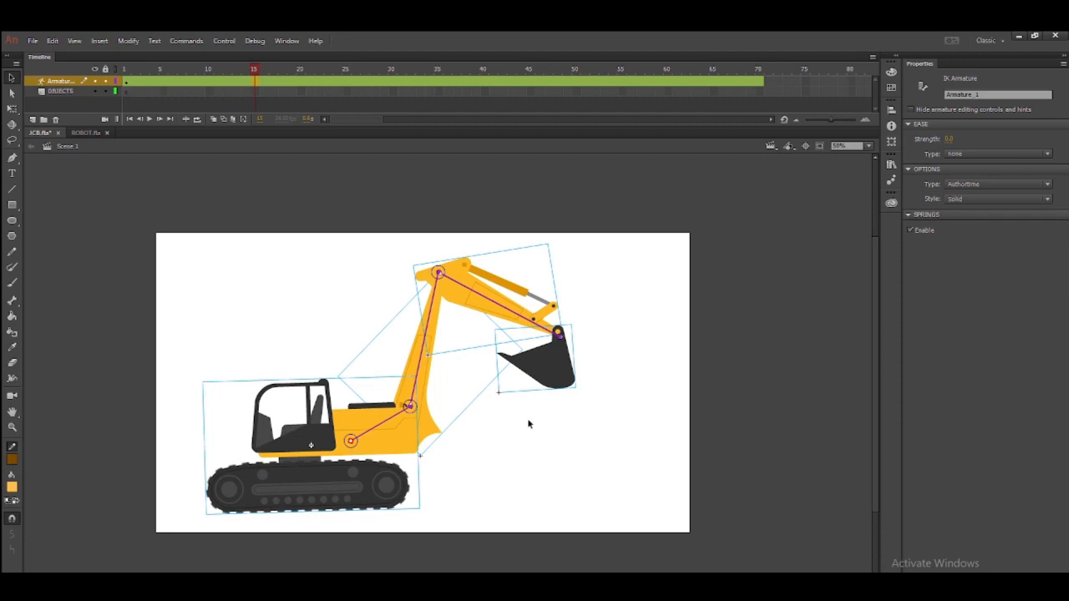
{"action": "left_click", "coordinate": [528, 424]}
{"action": "left_click_drag", "start_coordinate": [528, 372], "coordinate": [650, 451]}
- Add a lowered, outstretched arm pose at frame 30 and a raised pose with the bucket scooped inward at frame 49
{"action": "left_click", "coordinate": [394, 81]}
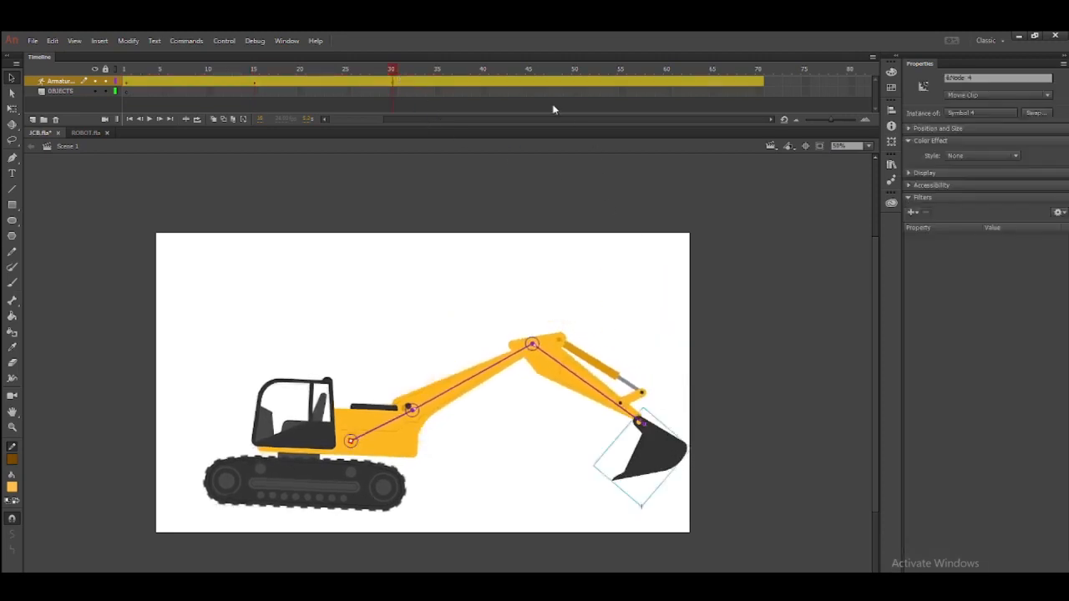
{"action": "left_click", "coordinate": [574, 81]}
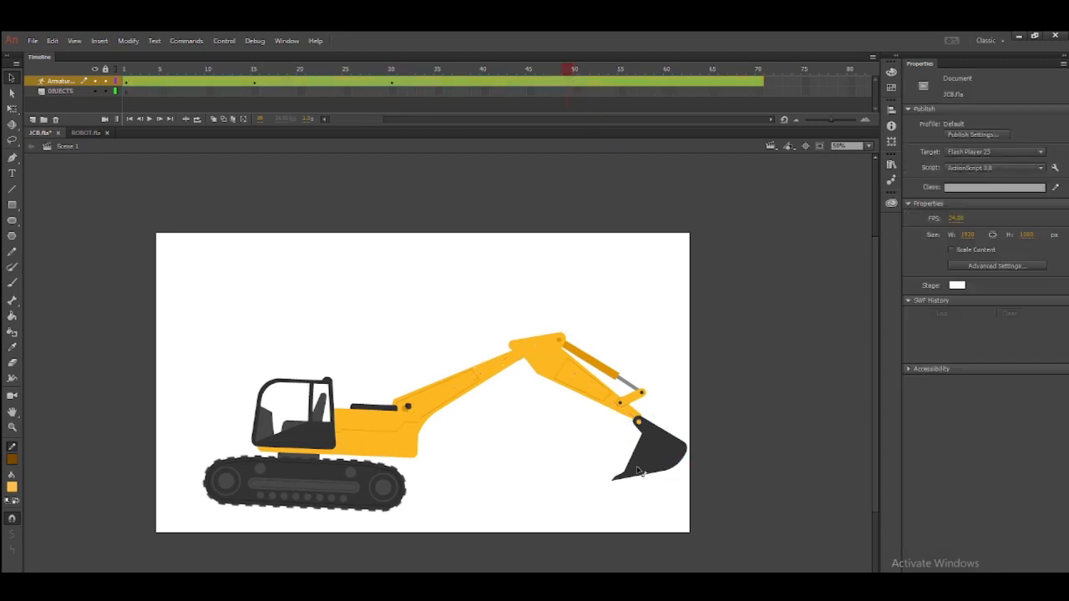
{"action": "left_click_drag", "start_coordinate": [638, 472], "coordinate": [499, 405]}
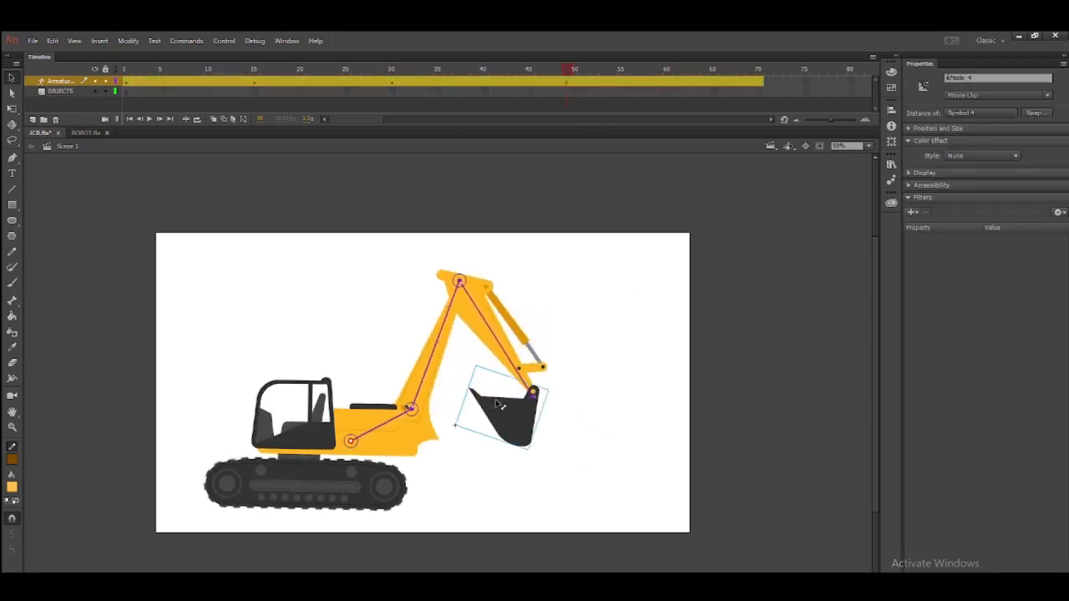
- Add a pose at frame 70 with the boom upright and the bucket pulled in closer to the cab
{"action": "left_click", "coordinate": [761, 77]}
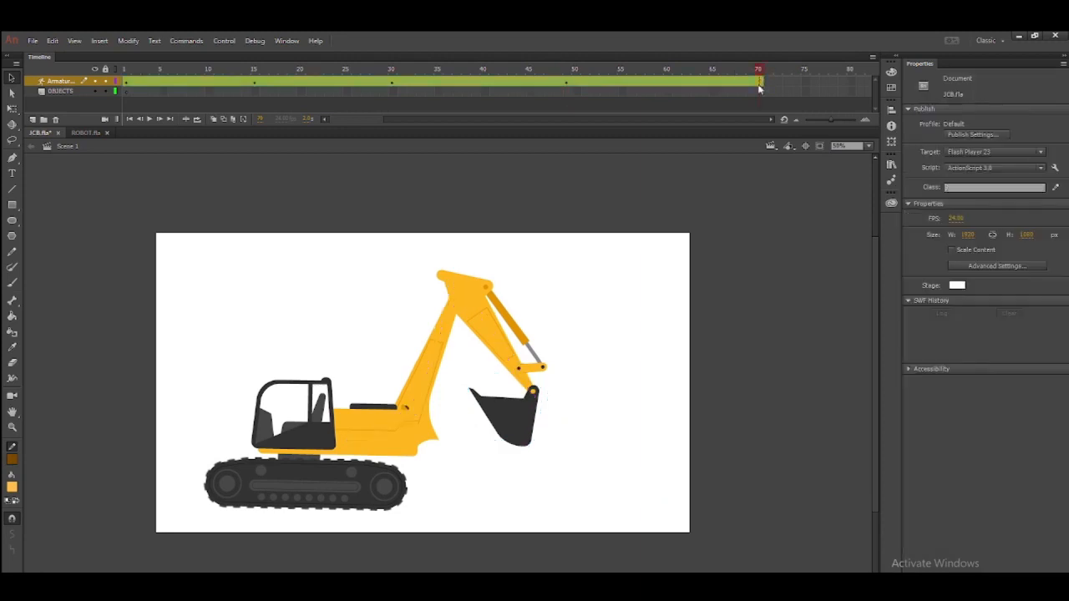
{"action": "left_click", "coordinate": [574, 336]}
{"action": "left_click_drag", "start_coordinate": [436, 355], "coordinate": [492, 380]}
{"action": "left_click_drag", "start_coordinate": [499, 344], "coordinate": [451, 386]}
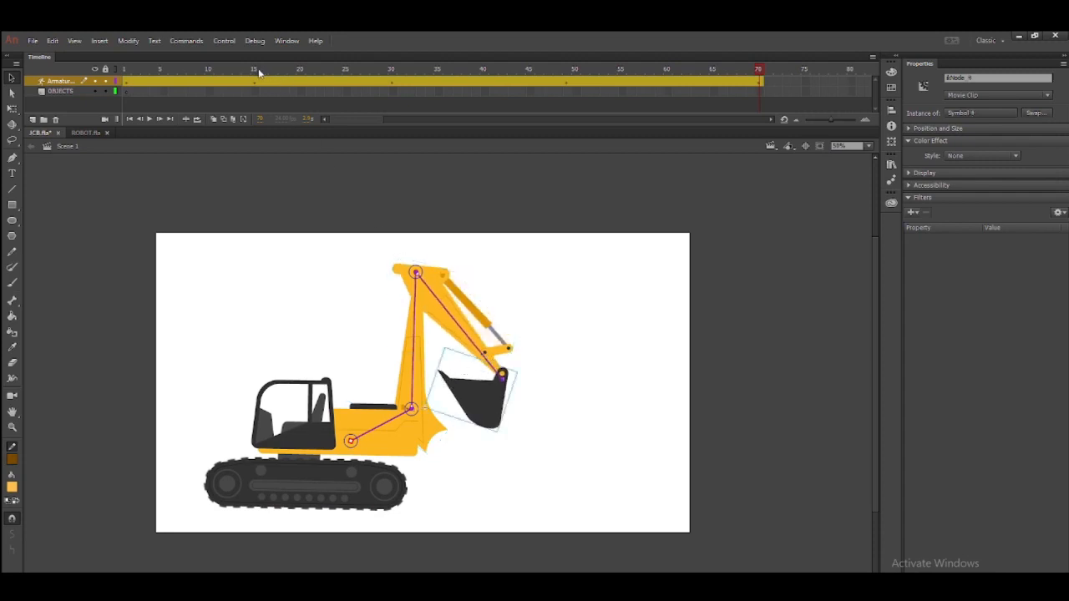
- Play back the arm animation and extend the armature layer to frame 127
{"action": "left_click_drag", "start_coordinate": [258, 73], "coordinate": [149, 71]}
{"action": "key", "text": "Return"}
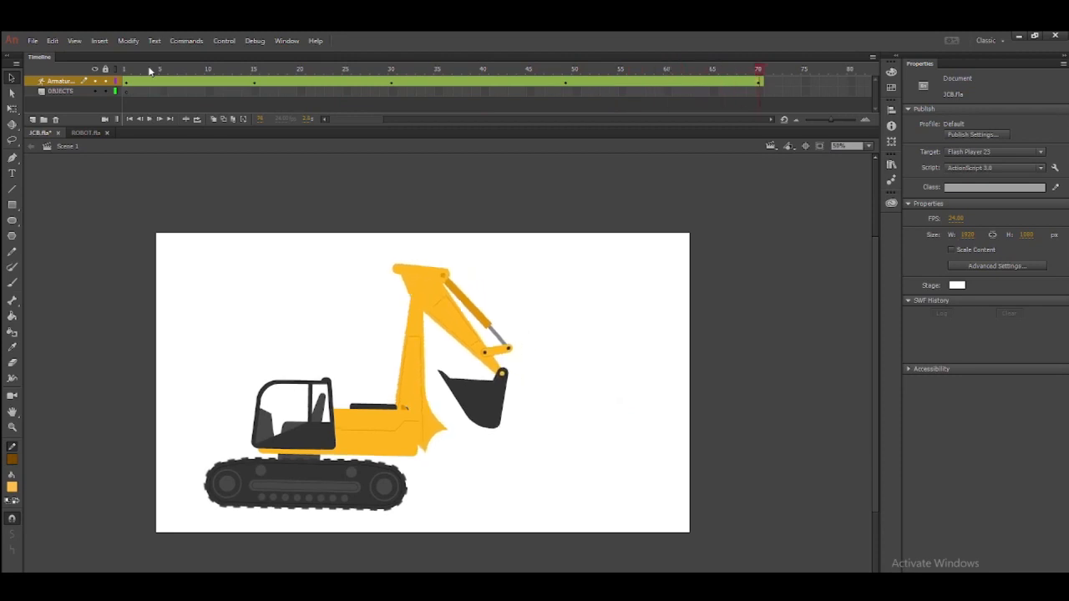
{"action": "left_click_drag", "start_coordinate": [387, 126], "coordinate": [406, 119]}
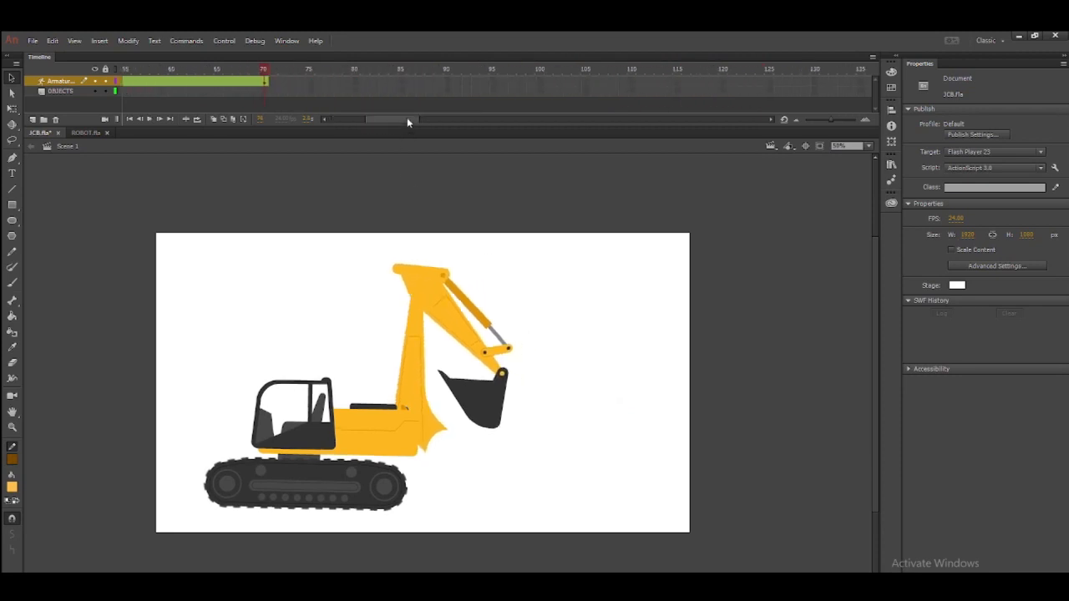
{"action": "left_click", "coordinate": [787, 82]}
{"action": "key", "text": "F6"}
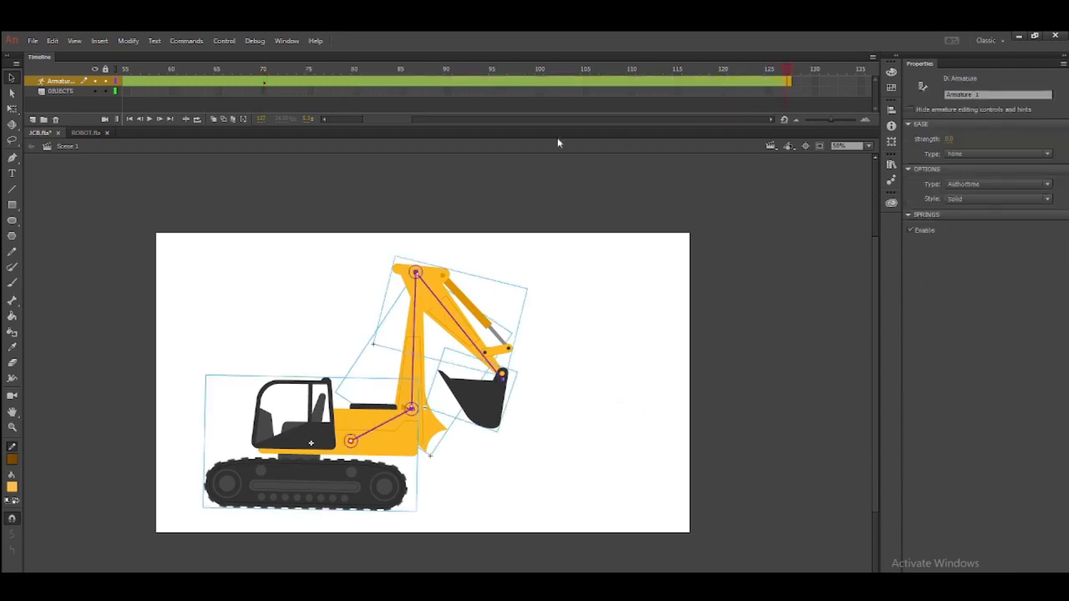
- Add arm poses at frames 80 and 95, reaching forward with the forearm outstretched and the bucket turned upward
{"action": "left_click", "coordinate": [359, 71]}
{"action": "left_click_drag", "start_coordinate": [483, 404], "coordinate": [561, 313]}
{"action": "left_click_drag", "start_coordinate": [512, 280], "coordinate": [672, 262]}
{"action": "left_click", "coordinate": [497, 75]}
{"action": "left_click_drag", "start_coordinate": [594, 295], "coordinate": [593, 286]}
{"action": "mouse_move", "coordinate": [487, 90]}
{"action": "left_mouse_down"}
{"action": "mouse_move", "coordinate": [320, 91]}
{"action": "mouse_move", "coordinate": [496, 94]}
{"action": "left_mouse_up"}
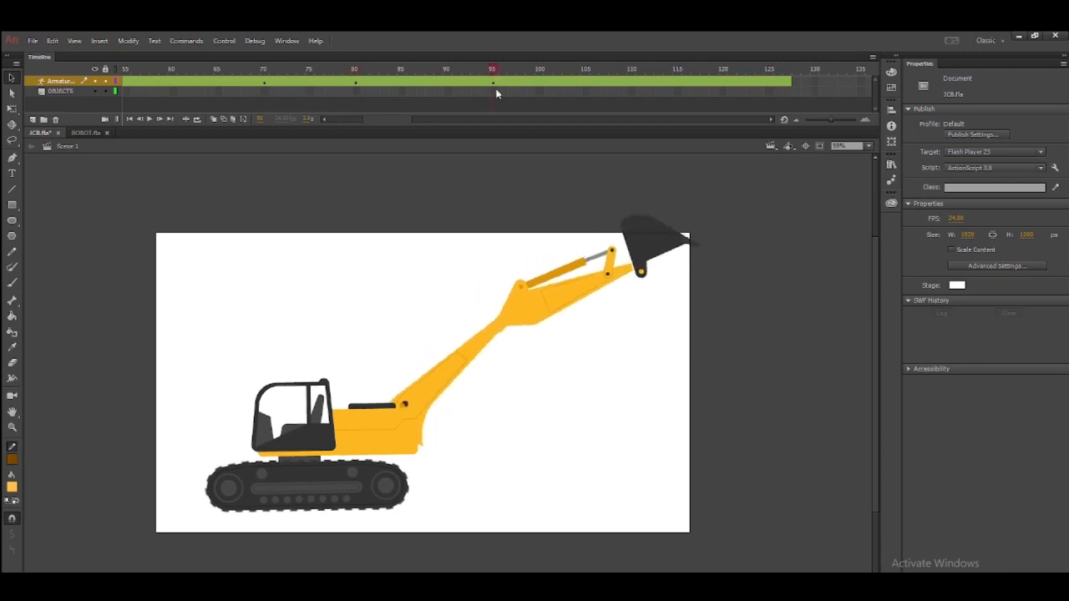
- Pose the arm at frame 111 with the bucket lowered in front, and at frame 127 with the boom upright and bucket pulled in
{"action": "left_click", "coordinate": [638, 83]}
{"action": "left_click_drag", "start_coordinate": [678, 251], "coordinate": [547, 431]}
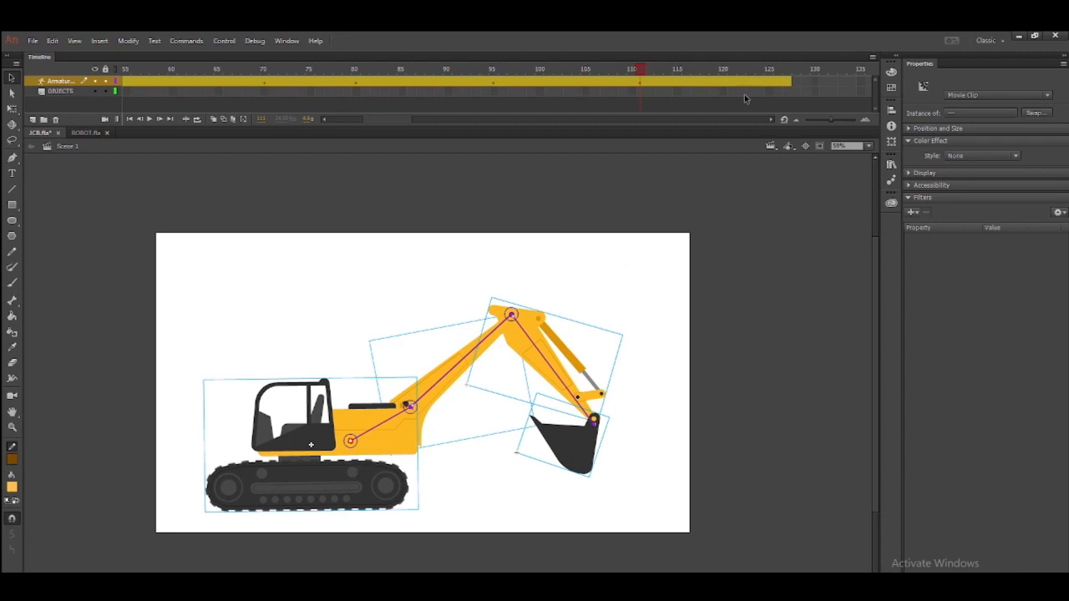
{"action": "left_click", "coordinate": [789, 73]}
{"action": "left_click_drag", "start_coordinate": [467, 355], "coordinate": [410, 342]}
{"action": "left_click_drag", "start_coordinate": [460, 400], "coordinate": [468, 378]}
- Play the finished arm animation, review it as a test movie, and close the test window
{"action": "key", "text": "Return"}
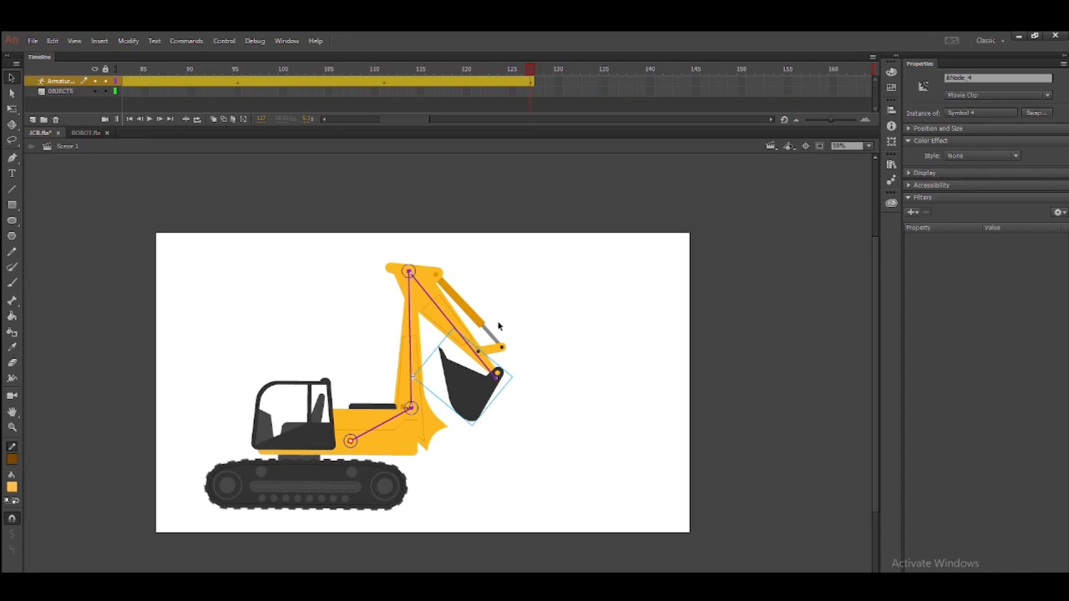
{"action": "key", "text": "ctrl+Return"}
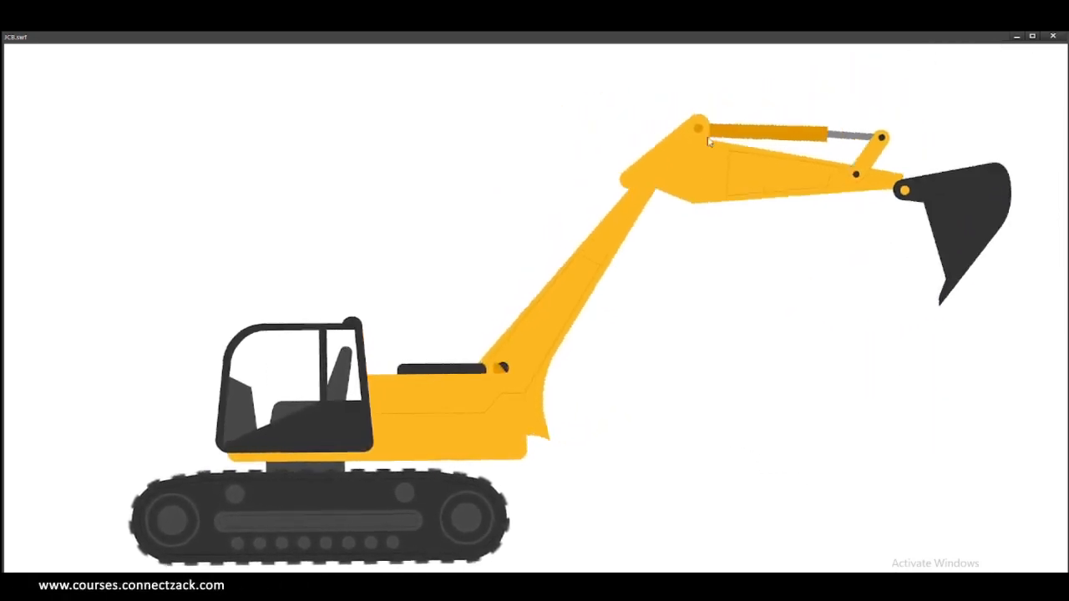
{"action": "left_click", "coordinate": [1051, 37]}
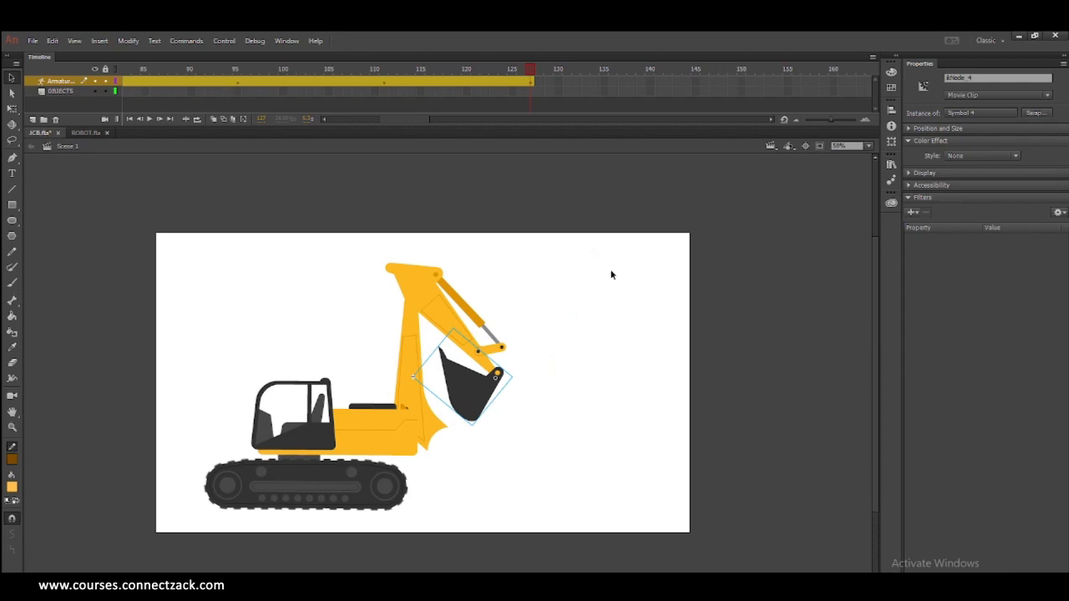
- Save the excavator document under the new name JCB 01 on the Desktop and close it
{"action": "key", "text": "ctrl+shift+s"}
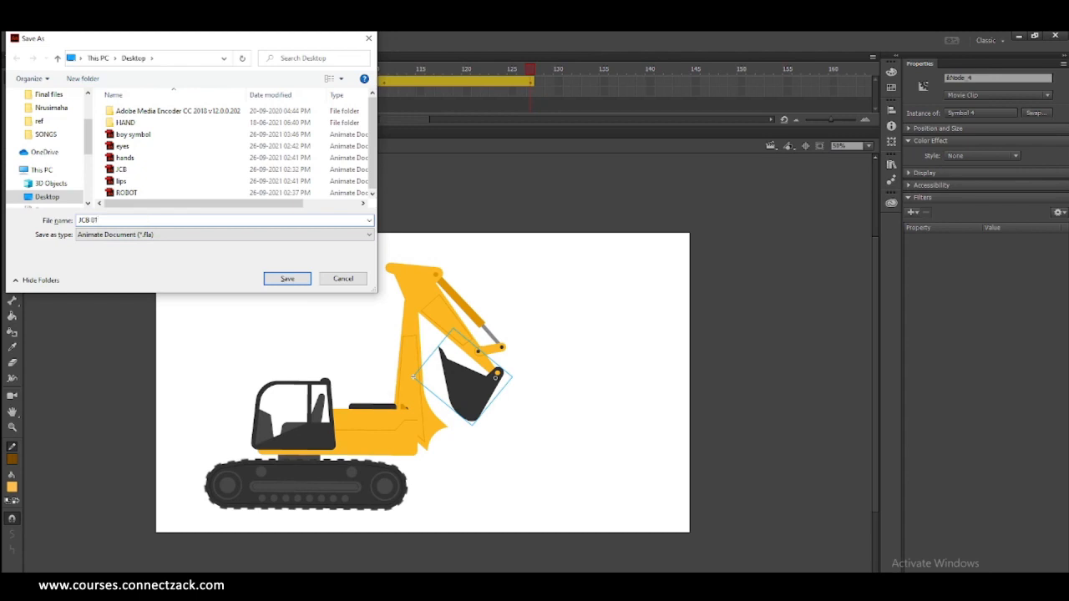
{"action": "type", "text": "01"}
{"action": "key", "text": "Return"}
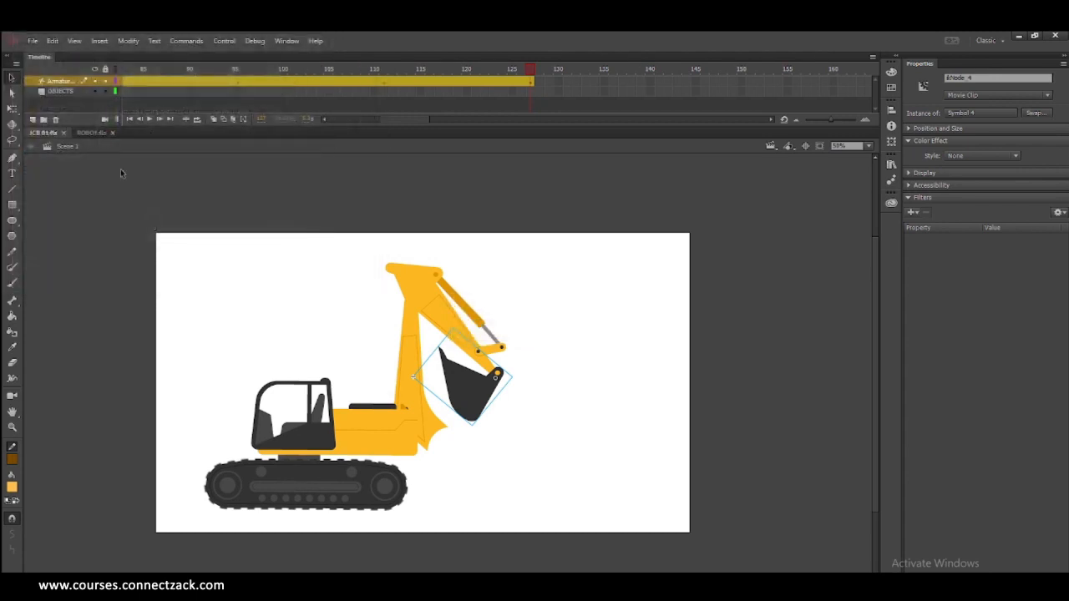
{"action": "left_click", "coordinate": [65, 134]}
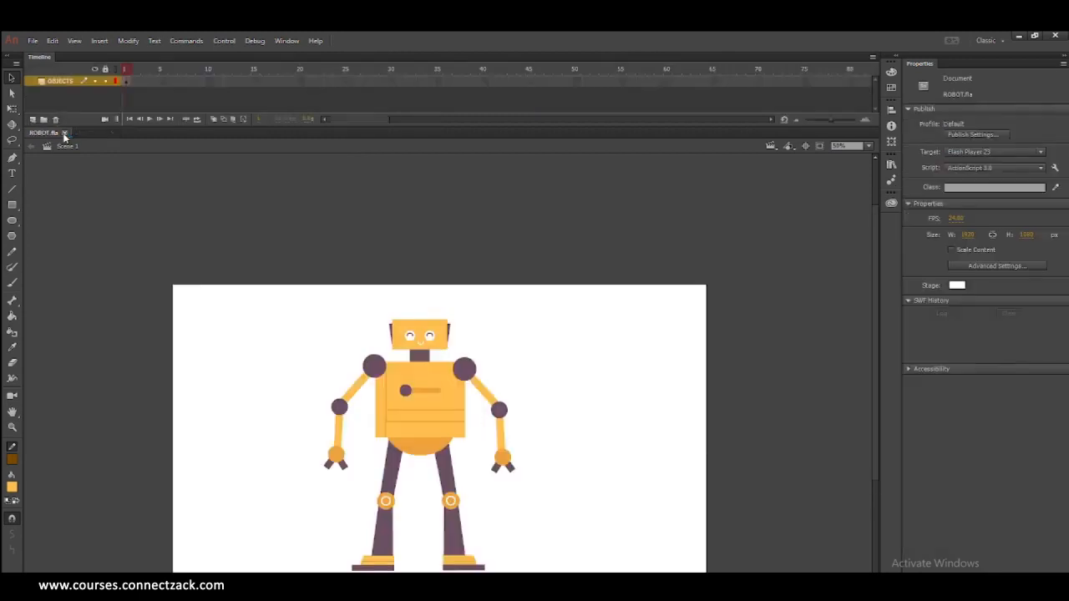
- Centre the whole robot in view and pull its upper and lower arm groups away from the body
{"action": "left_click_drag", "start_coordinate": [273, 291], "coordinate": [592, 542]}
{"action": "left_click_drag", "start_coordinate": [545, 416], "coordinate": [552, 349]}
{"action": "left_click", "coordinate": [566, 363]}
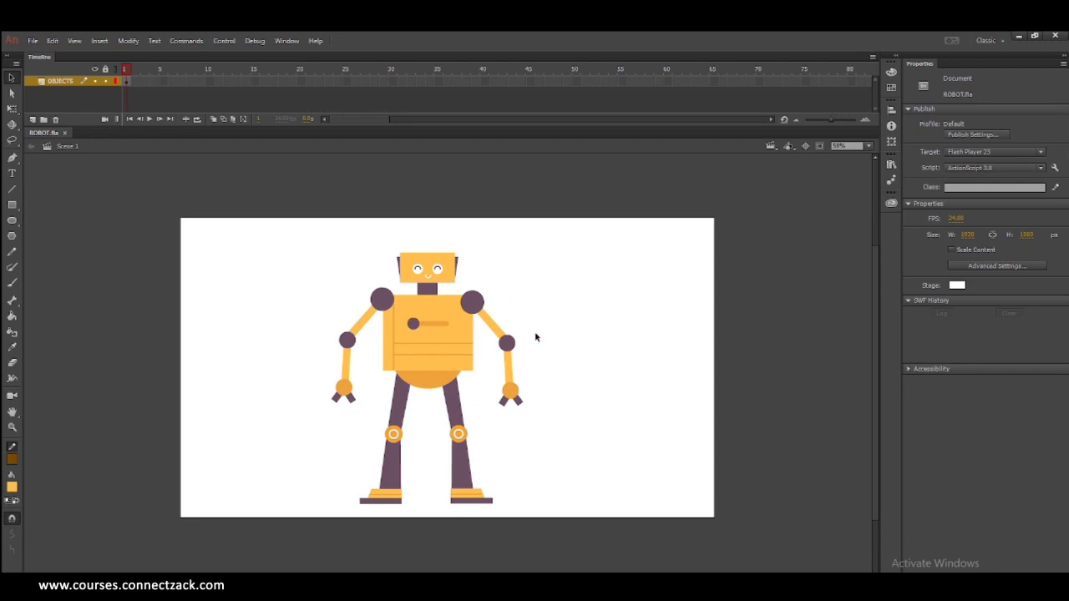
{"action": "left_click_drag", "start_coordinate": [490, 312], "coordinate": [516, 270]}
{"action": "left_click_drag", "start_coordinate": [495, 365], "coordinate": [544, 409]}
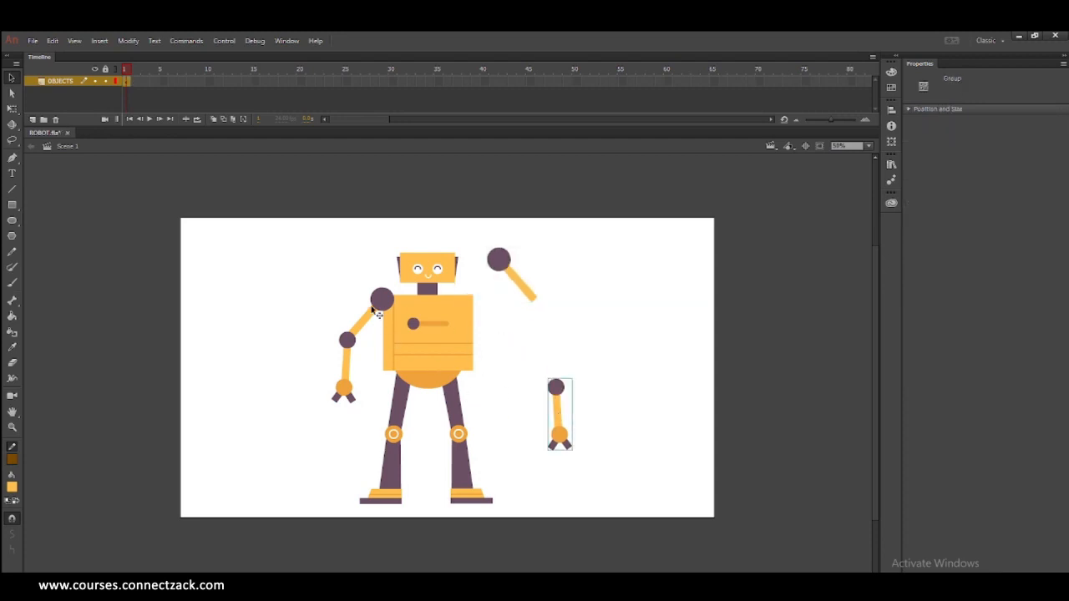
{"action": "left_click_drag", "start_coordinate": [372, 309], "coordinate": [358, 279]}
{"action": "left_click_drag", "start_coordinate": [343, 370], "coordinate": [301, 370]}
- Move the robot's head, torso, thighs, shins and feet apart to show them as separate groups
{"action": "left_click_drag", "start_coordinate": [428, 263], "coordinate": [445, 205]}
{"action": "left_click_drag", "start_coordinate": [436, 339], "coordinate": [449, 289]}
{"action": "left_click_drag", "start_coordinate": [452, 393], "coordinate": [477, 366]}
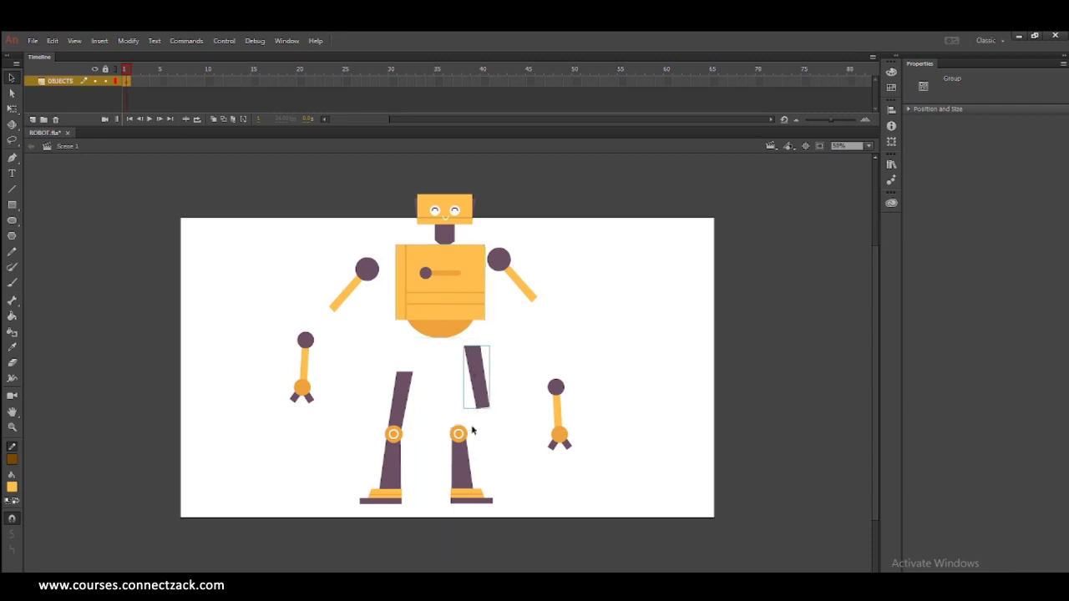
{"action": "left_click_drag", "start_coordinate": [458, 489], "coordinate": [473, 535]}
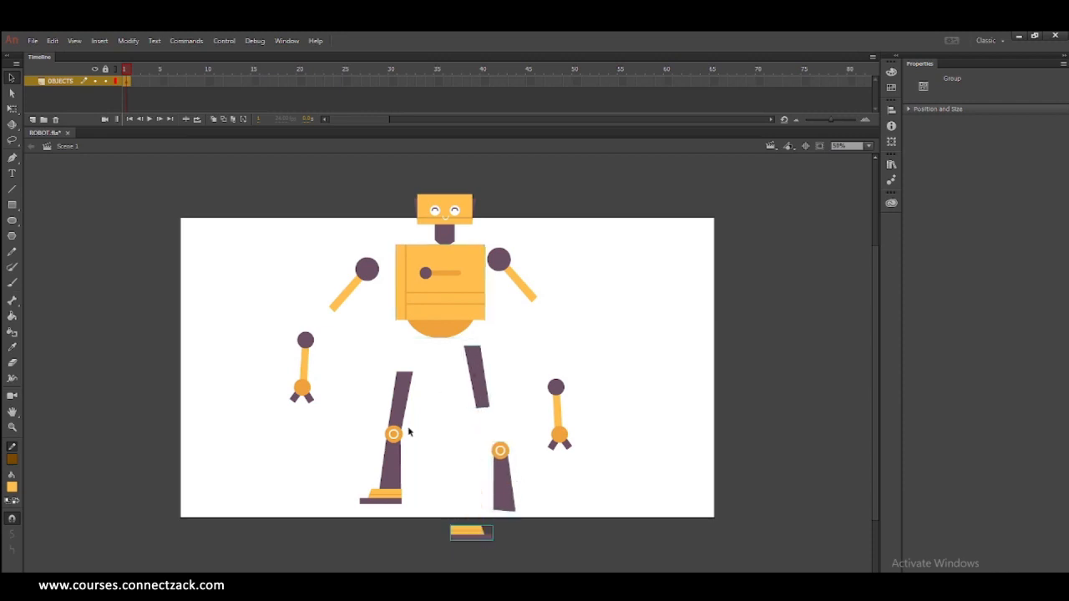
{"action": "left_click_drag", "start_coordinate": [398, 400], "coordinate": [399, 374]}
{"action": "left_click_drag", "start_coordinate": [394, 464], "coordinate": [369, 451]}
{"action": "left_click_drag", "start_coordinate": [387, 495], "coordinate": [373, 509]}
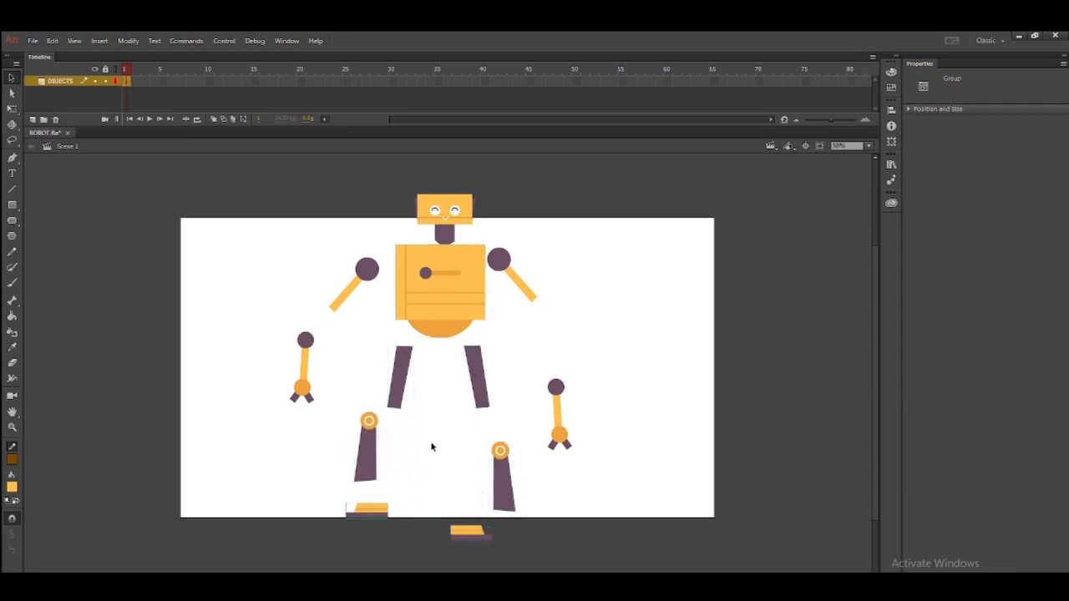
- Undo all the moves of the robot's body parts
{"action": "key", "text": "ctrl+z"}
{"action": "key", "text": "ctrl+z"}
{"action": "key", "text": "ctrl+z"}
{"action": "key", "text": "ctrl+z"}
{"action": "key", "text": "ctrl+z"}
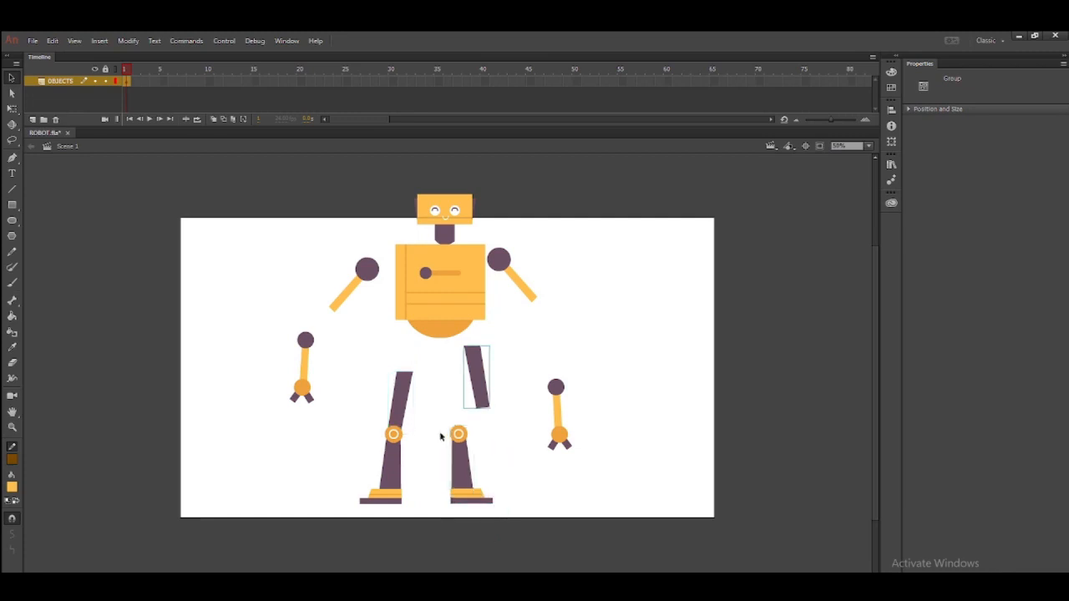
{"action": "key", "text": "ctrl+z"}
{"action": "key", "text": "ctrl+z"}
{"action": "key", "text": "ctrl+z"}
{"action": "key", "text": "ctrl+z"}
{"action": "key", "text": "ctrl+z"}
{"action": "key", "text": "ctrl+z"}
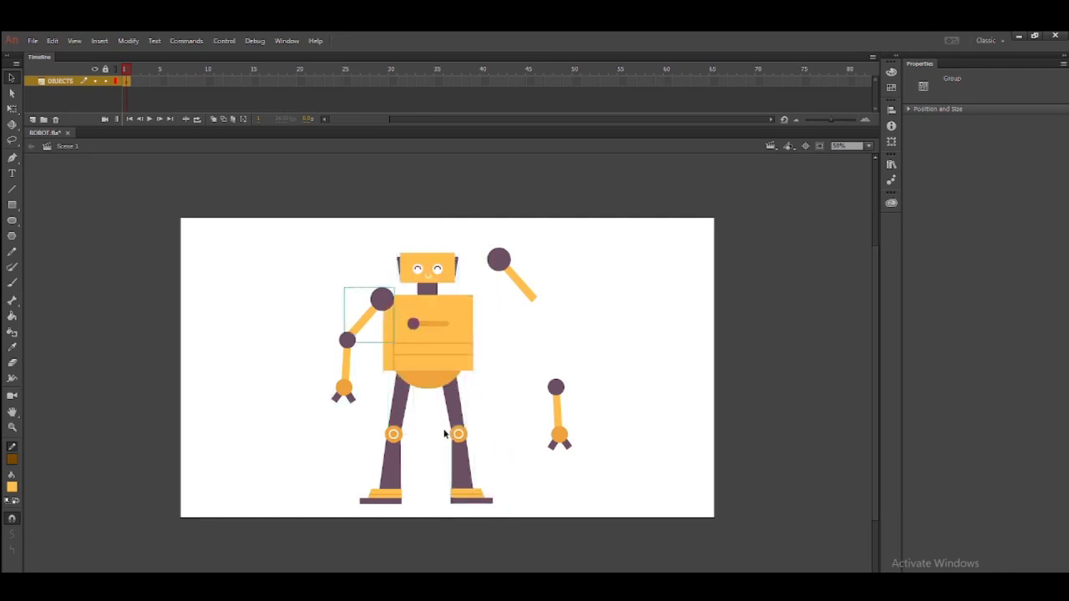
{"action": "key", "text": "ctrl+z"}
{"action": "key", "text": "ctrl+z"}
{"action": "key", "text": "ctrl+z"}
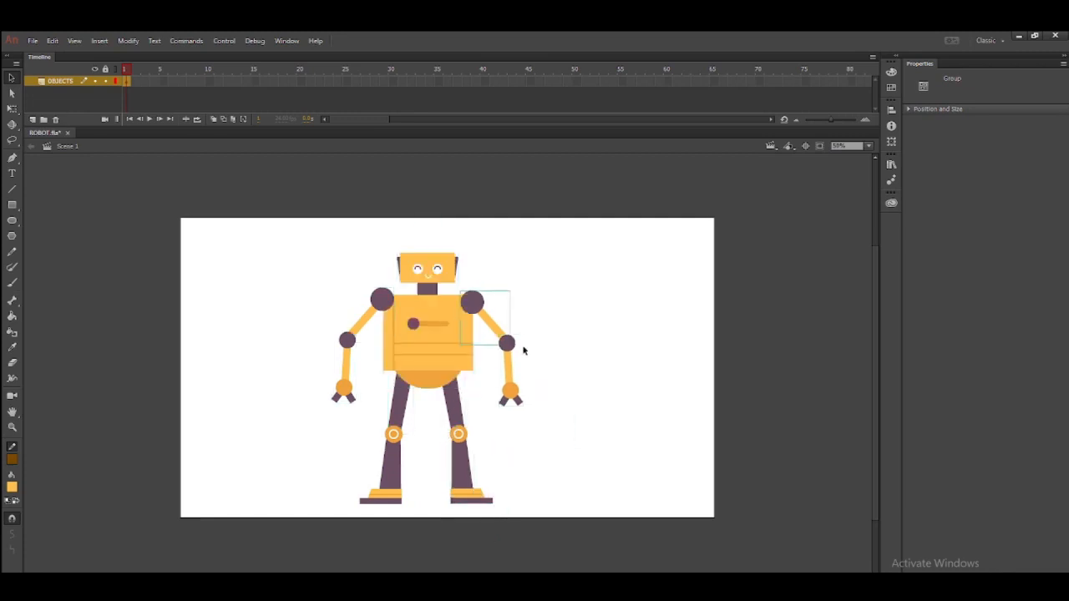
- Convert the robot's head group into a movie clip symbol
{"action": "key", "text": "ctrl+="}
{"action": "left_click", "coordinate": [501, 310]}
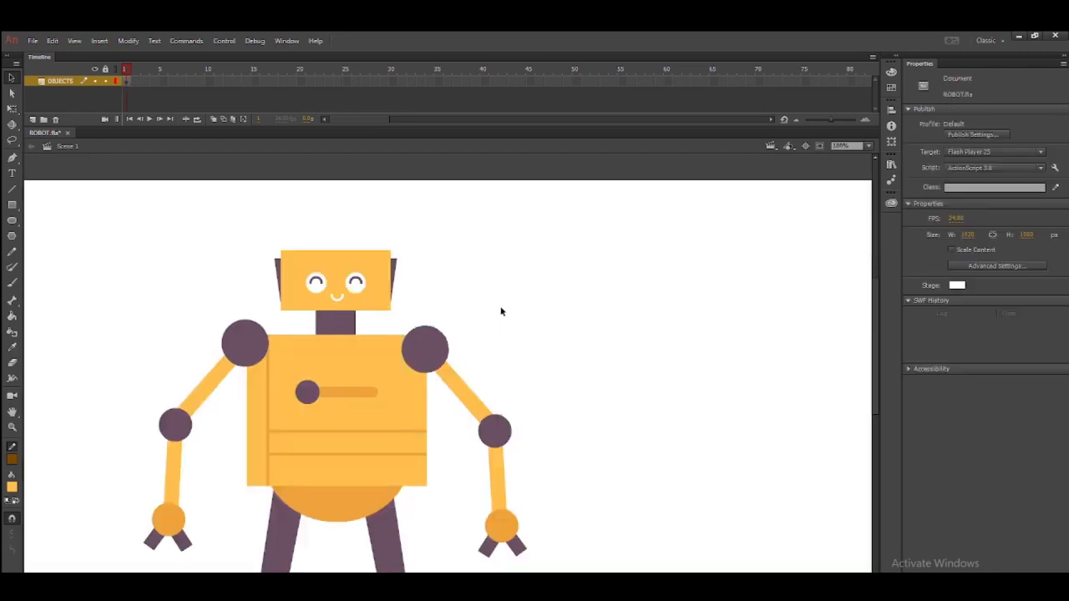
{"action": "left_click_drag", "start_coordinate": [420, 299], "coordinate": [539, 261]}
{"action": "left_click", "coordinate": [460, 250]}
{"action": "right_click", "coordinate": [459, 239]}
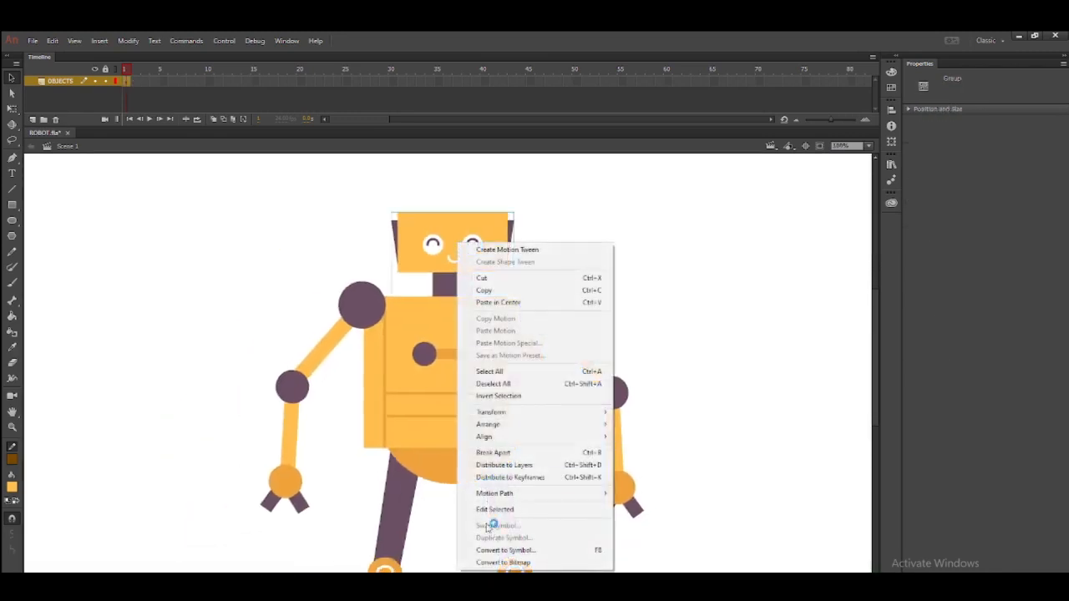
{"action": "left_click", "coordinate": [494, 550]}
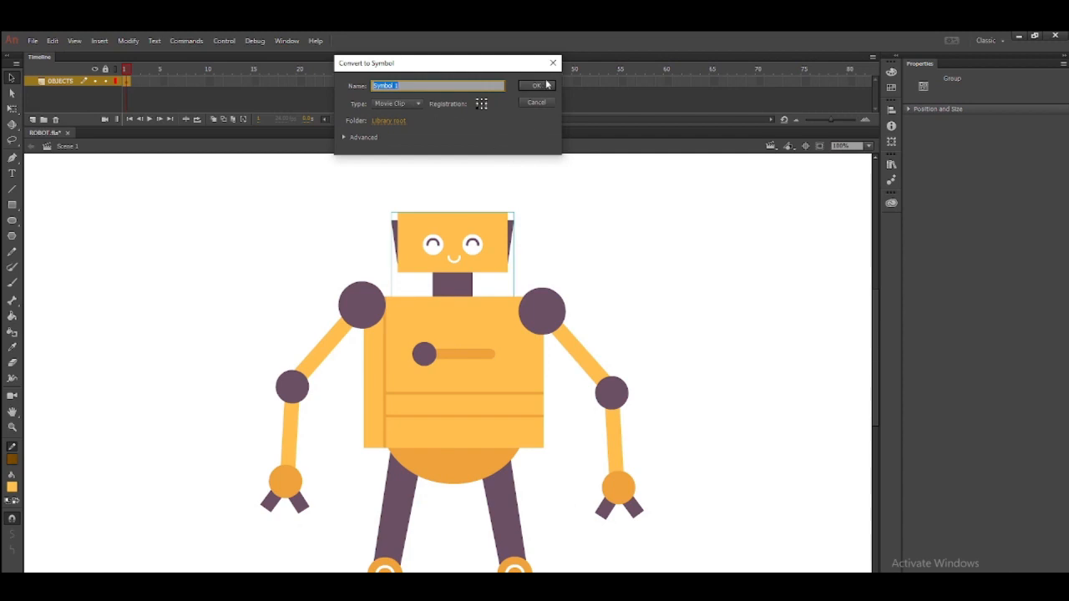
{"action": "left_click", "coordinate": [537, 85]}
{"action": "left_click", "coordinate": [543, 87]}
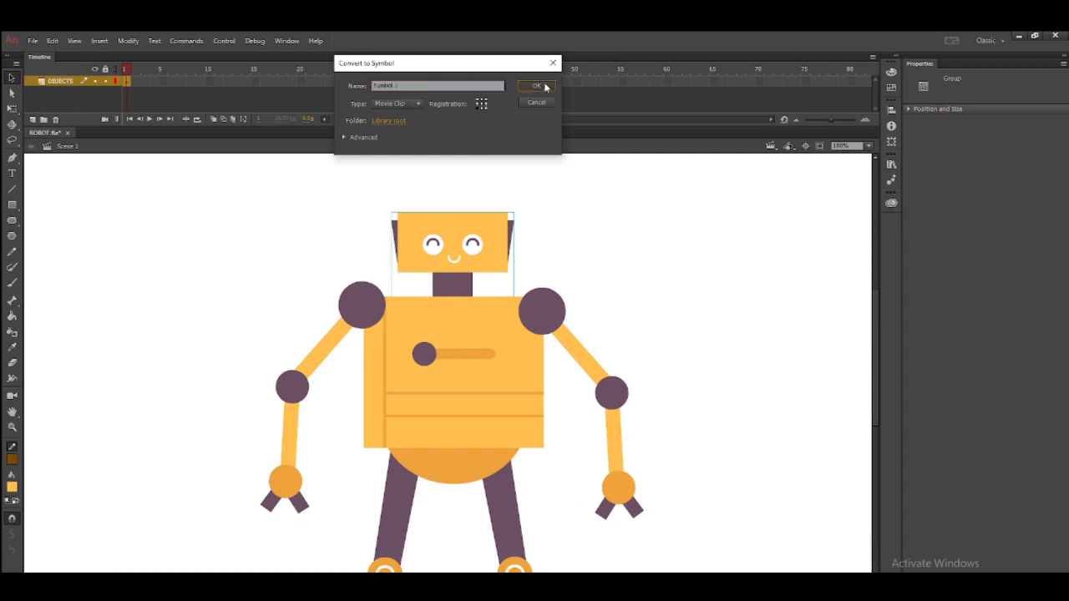
- Convert the robot's torso group into a movie clip symbol
{"action": "left_click", "coordinate": [462, 376]}
{"action": "right_click", "coordinate": [464, 364]}
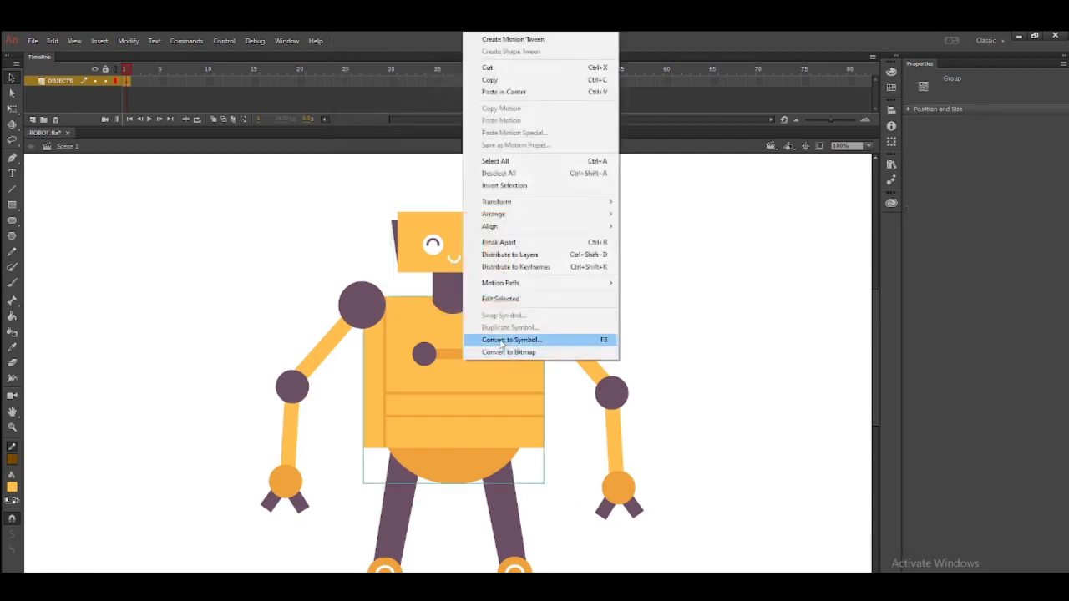
{"action": "left_click", "coordinate": [503, 340]}
{"action": "left_click", "coordinate": [481, 99]}
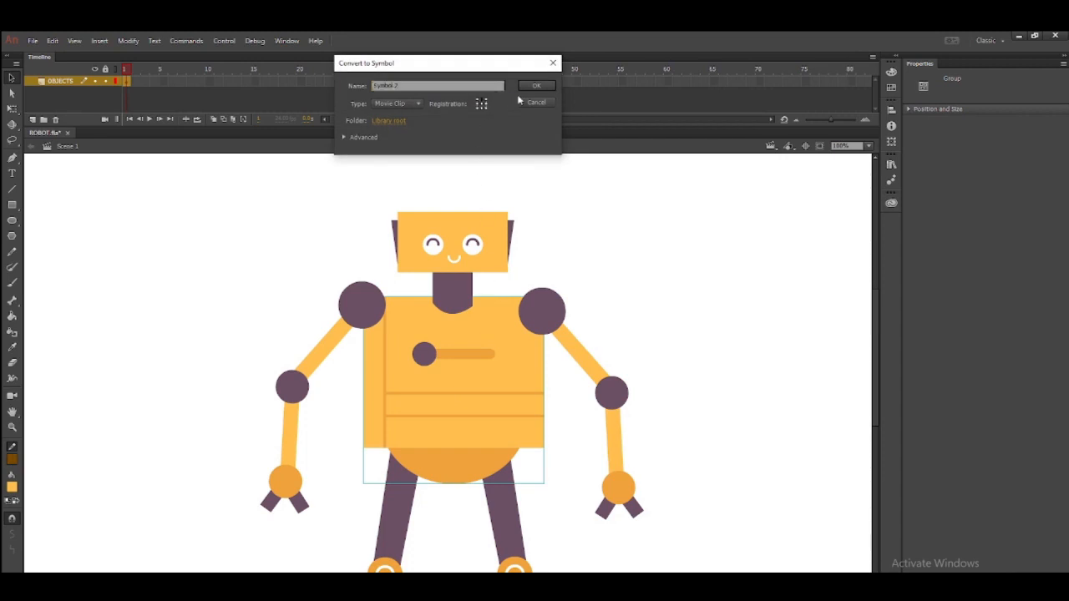
{"action": "left_click", "coordinate": [530, 89]}
{"action": "left_click", "coordinate": [554, 322]}
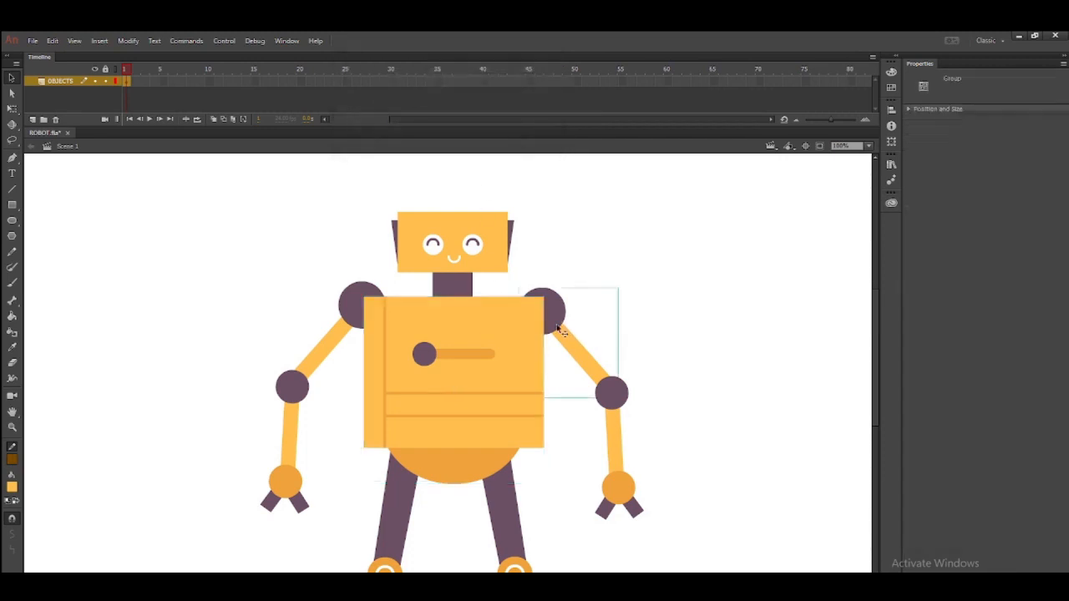
{"action": "right_click", "coordinate": [558, 320]}
{"action": "left_click", "coordinate": [559, 318]}
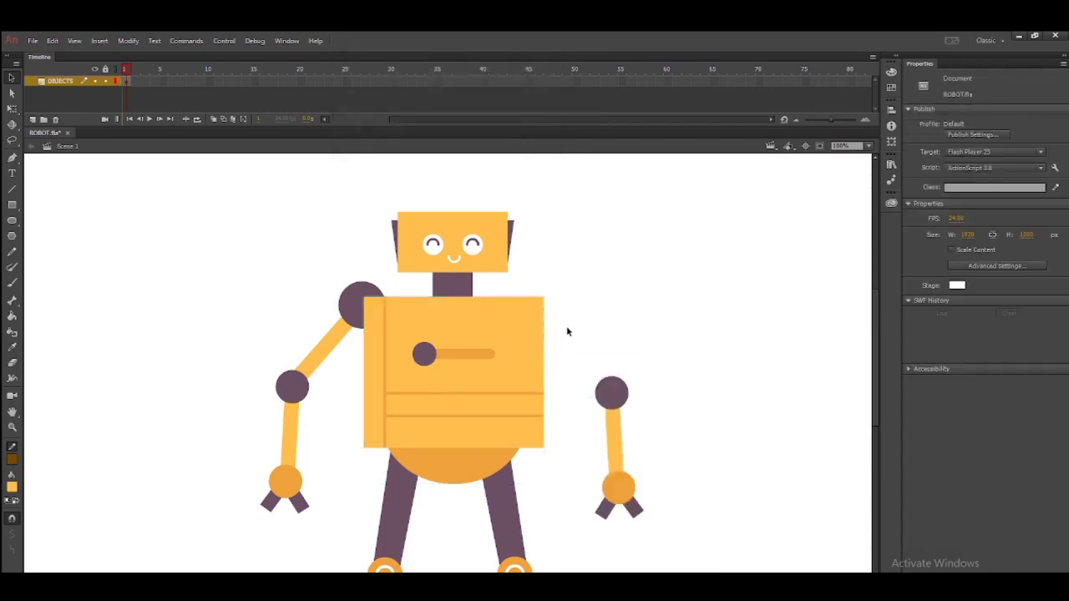
{"action": "key", "text": "ctrl+shift+v"}
- Convert the upper arm on the right-hand side of the robot drawing into a movie clip symbol
{"action": "left_click", "coordinate": [608, 309]}
{"action": "right_click", "coordinate": [557, 324]}
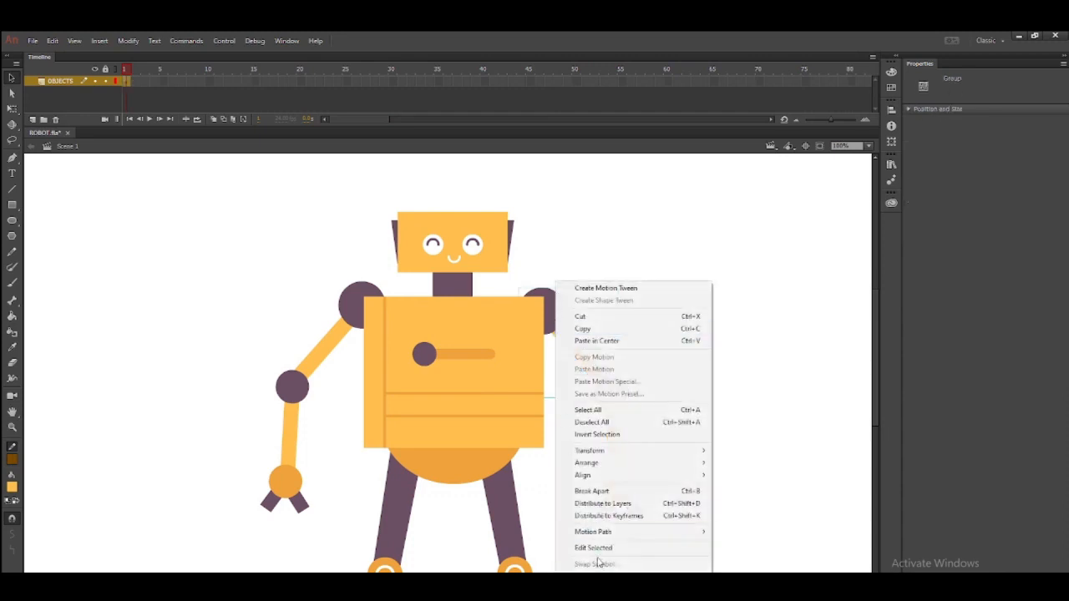
{"action": "key", "text": "F8"}
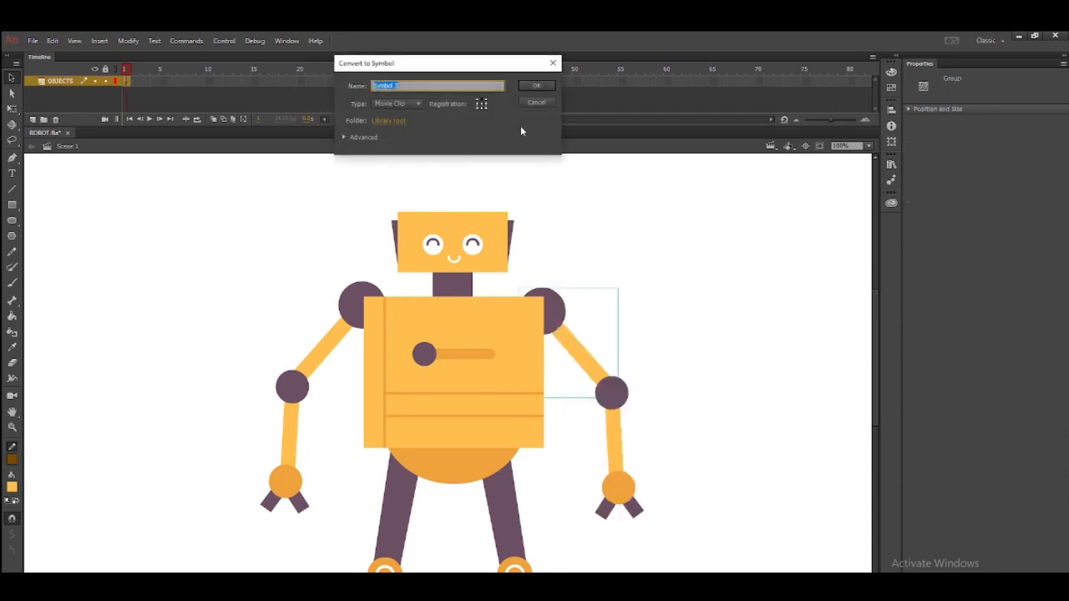
{"action": "left_click", "coordinate": [482, 105]}
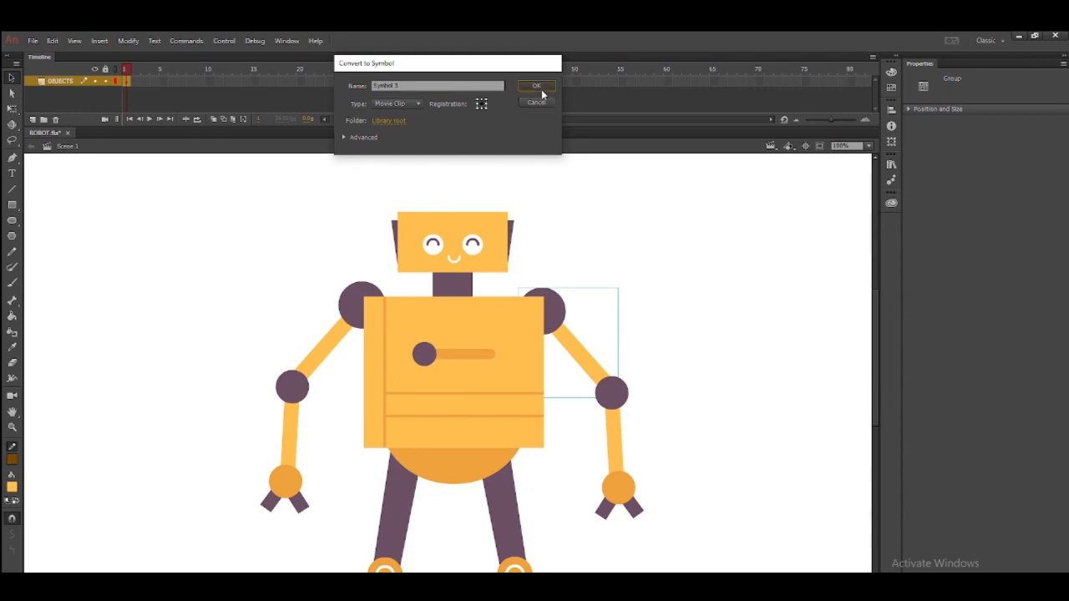
{"action": "left_click", "coordinate": [537, 86]}
- Convert the upper arm on the left-hand side of the robot drawing into a movie clip symbol
{"action": "left_click", "coordinate": [344, 307]}
{"action": "right_click", "coordinate": [344, 307]}
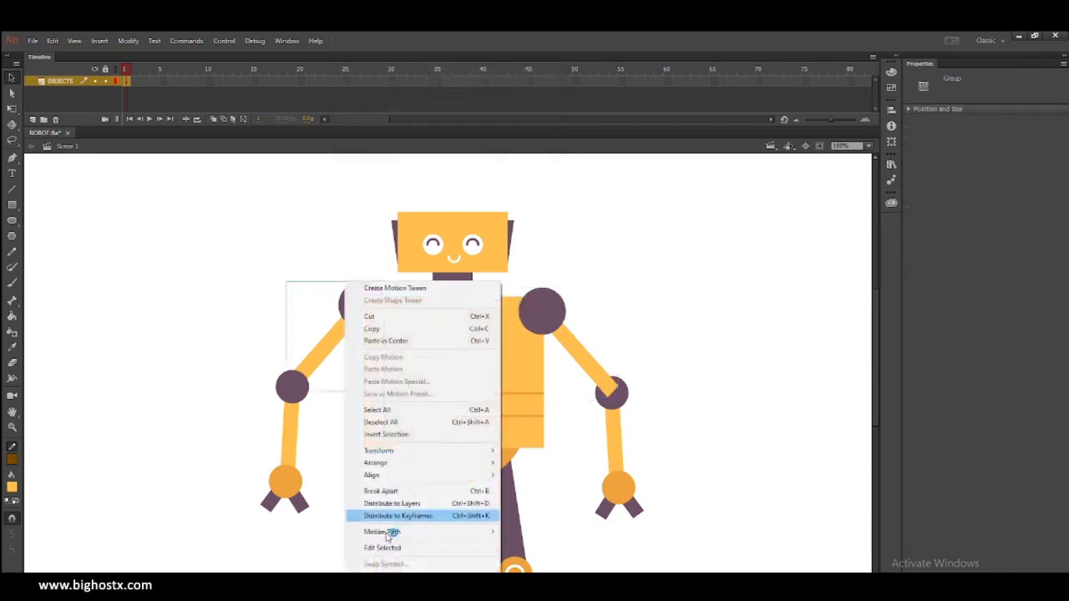
{"action": "key", "text": "F8"}
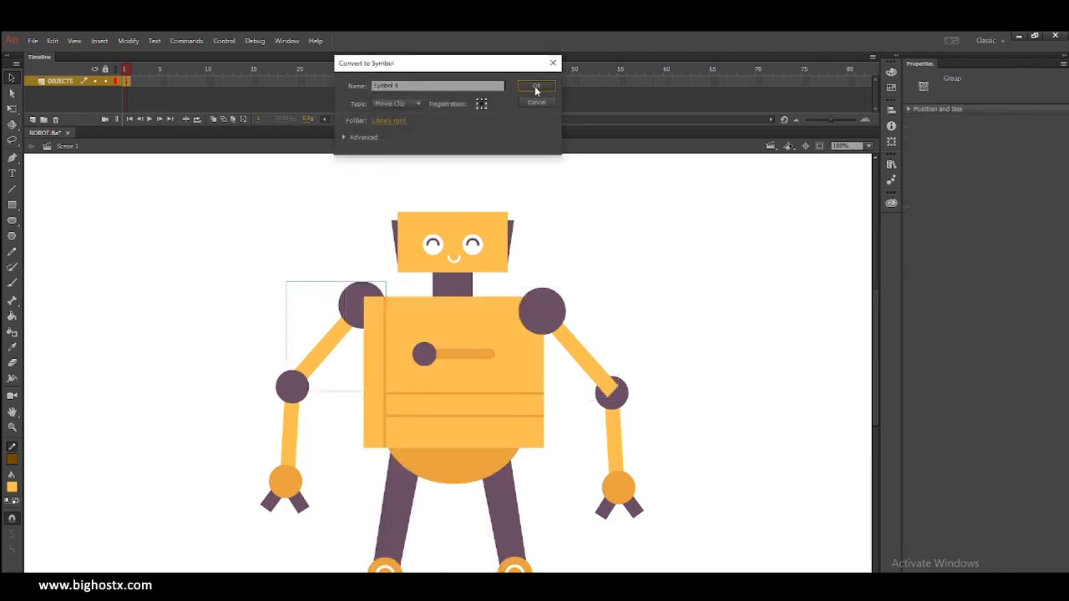
{"action": "left_click", "coordinate": [535, 87]}
- Convert the forearm and hand on the left-hand side of the robot into a movie clip symbol
{"action": "left_click", "coordinate": [285, 467]}
{"action": "right_click", "coordinate": [285, 468]}
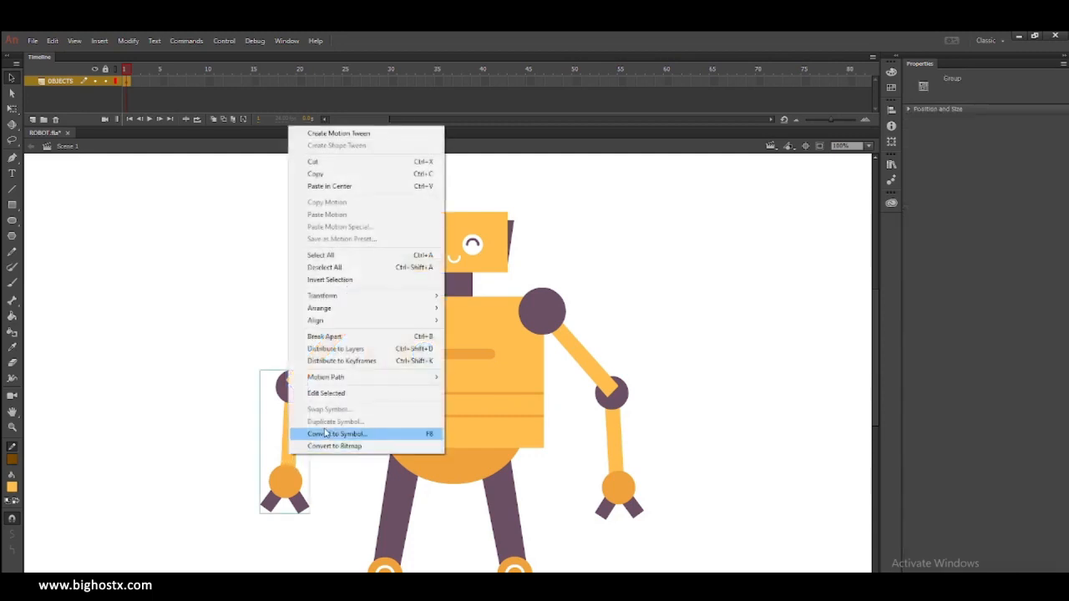
{"action": "left_click", "coordinate": [317, 433]}
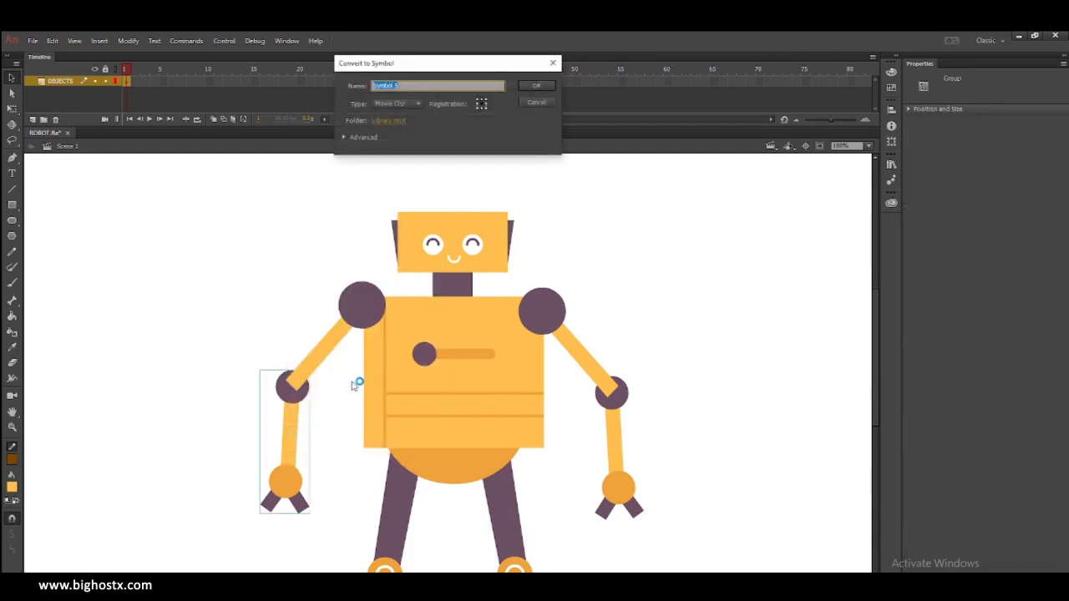
{"action": "left_click", "coordinate": [535, 86]}
- Convert the forearm and hand on the right-hand side of the robot into a movie clip symbol
{"action": "left_click", "coordinate": [619, 469]}
{"action": "right_click", "coordinate": [618, 469]}
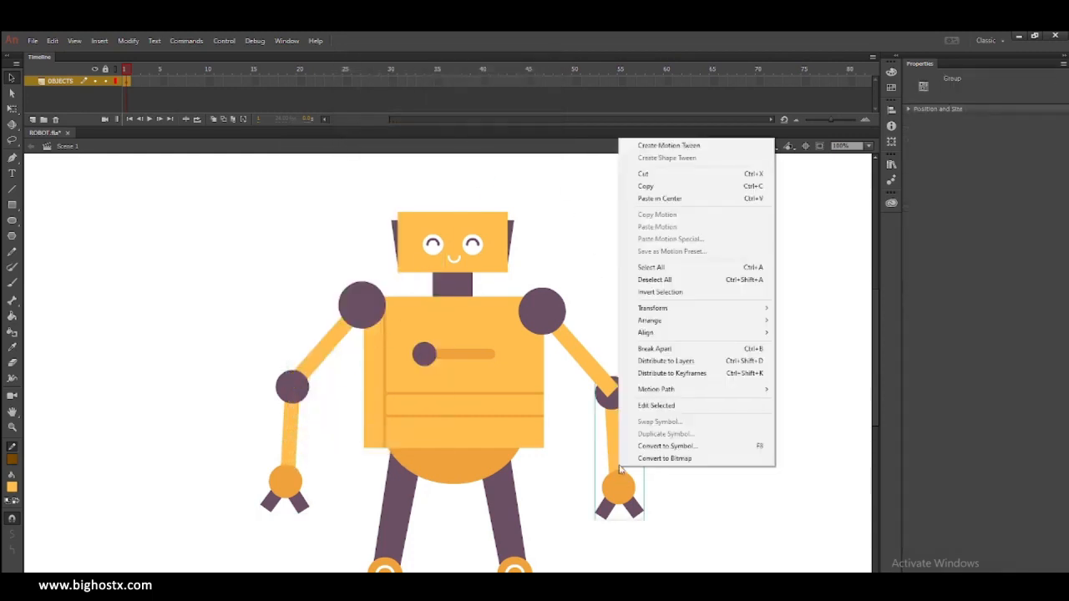
{"action": "left_click", "coordinate": [658, 446]}
{"action": "left_click", "coordinate": [546, 87]}
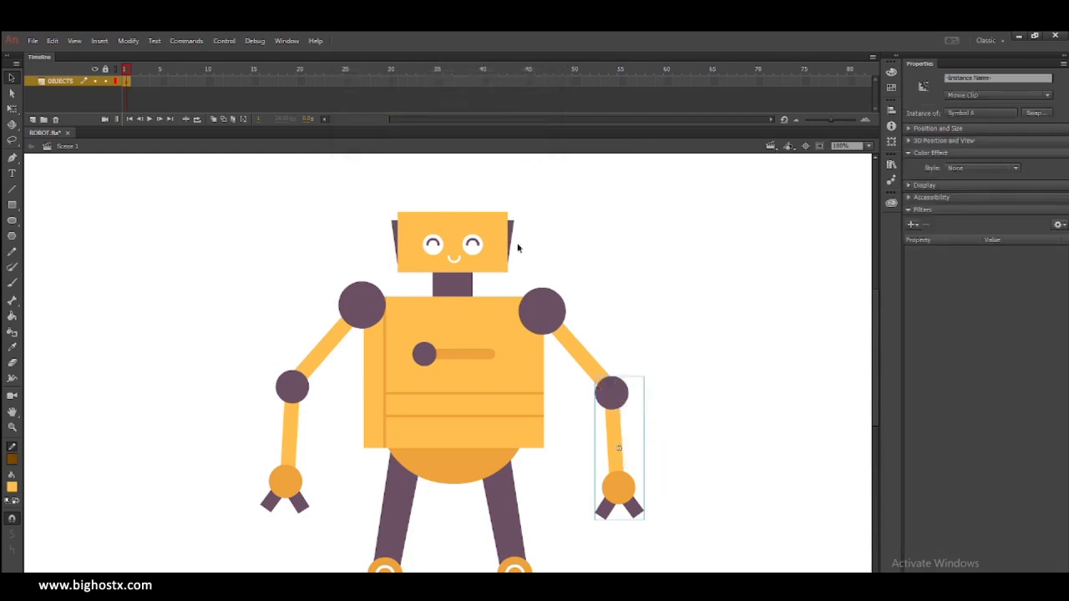
- Convert the thigh on the left-hand side of the robot into a bitmap and wrap it in a movie clip symbol
{"action": "scroll", "coordinate": [501, 372], "scroll_direction": "down", "scroll_amount": 5}
{"action": "right_click", "coordinate": [396, 366]}
{"action": "left_click", "coordinate": [410, 354]}
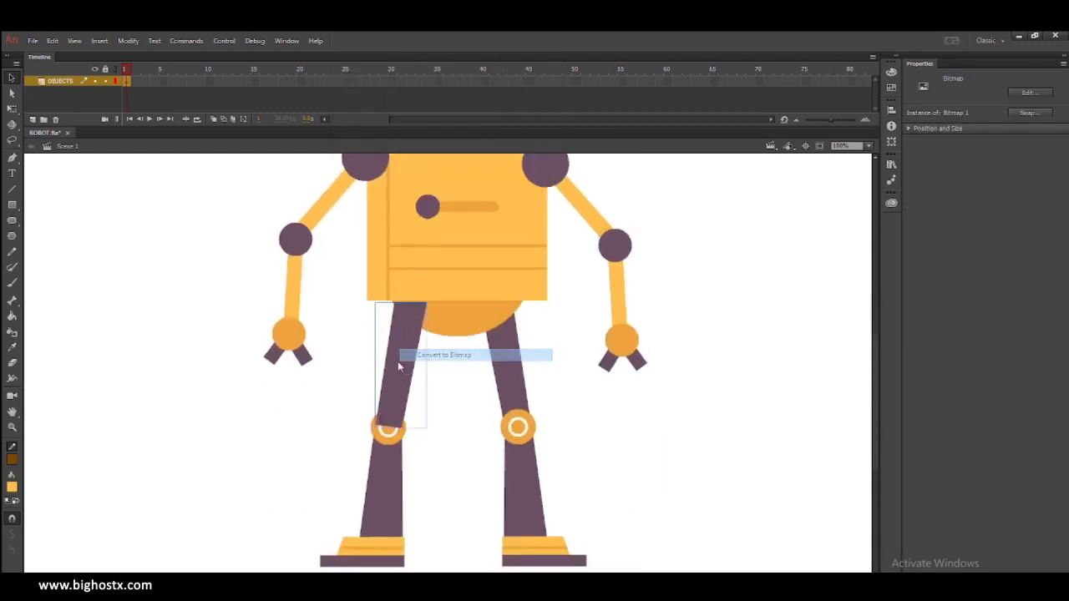
{"action": "right_click", "coordinate": [396, 360]}
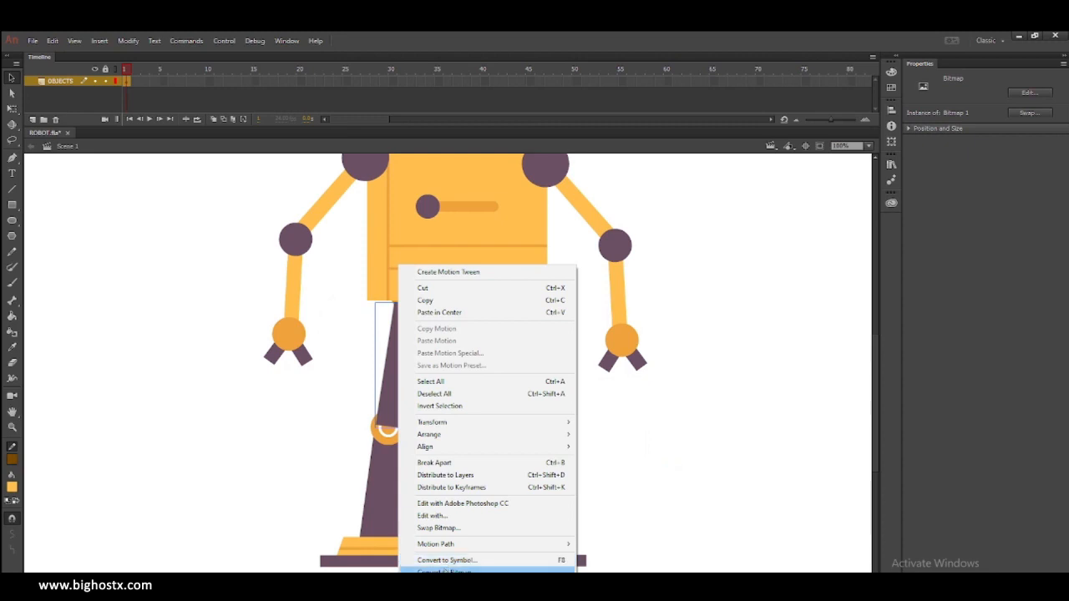
{"action": "left_click", "coordinate": [446, 561]}
{"action": "left_click", "coordinate": [537, 88]}
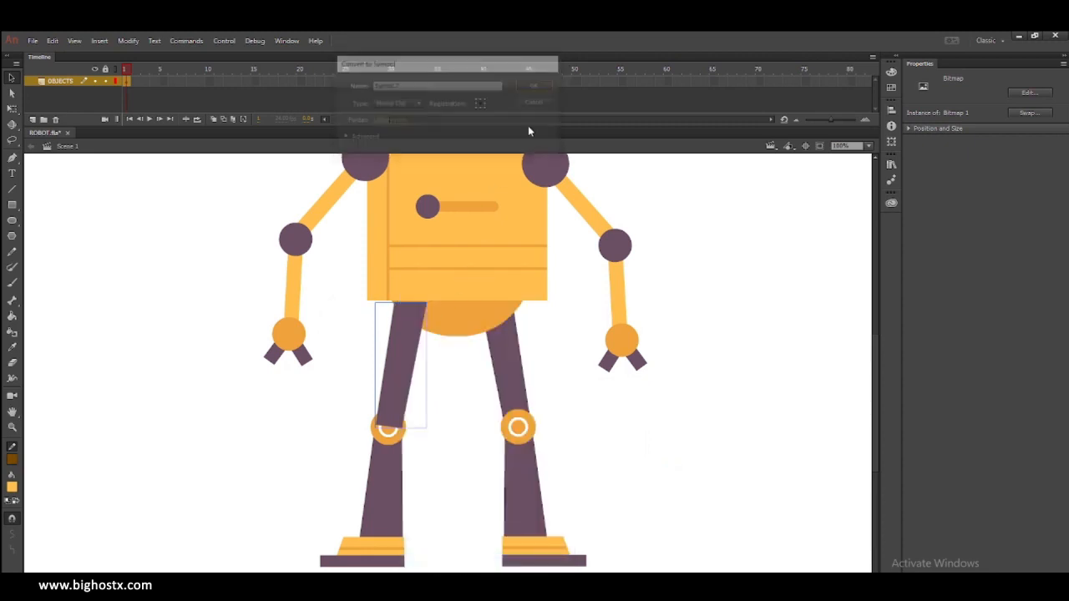
- Convert the thigh on the right-hand side of the robot into a movie clip symbol
{"action": "right_click", "coordinate": [507, 374]}
{"action": "left_click", "coordinate": [541, 357]}
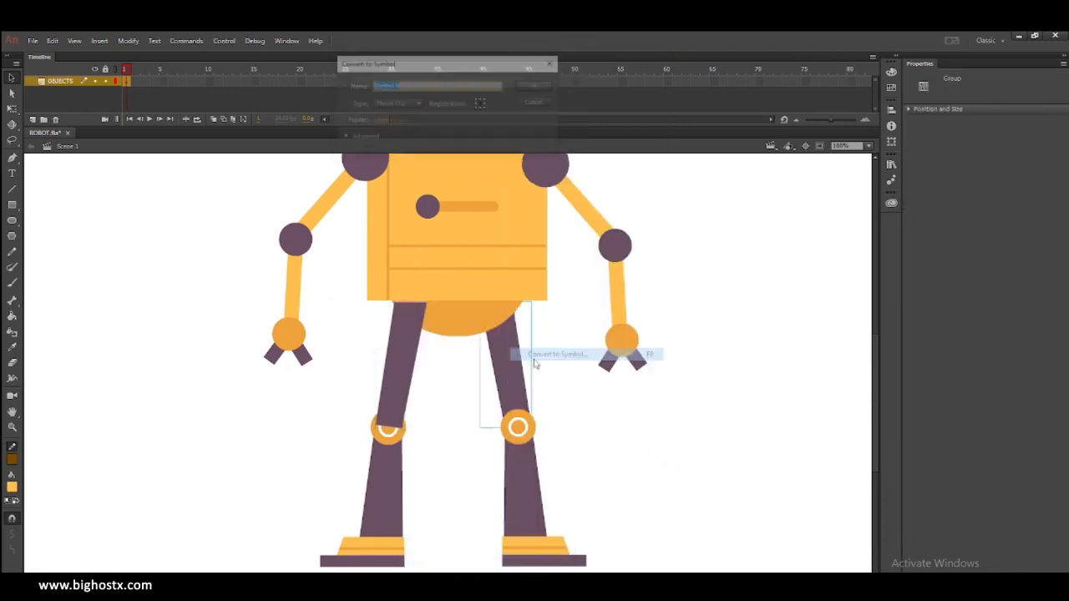
{"action": "left_click", "coordinate": [547, 89]}
- Convert the lower leg with the knee joint on the left-hand side of the robot into a movie clip symbol
{"action": "left_click", "coordinate": [392, 469]}
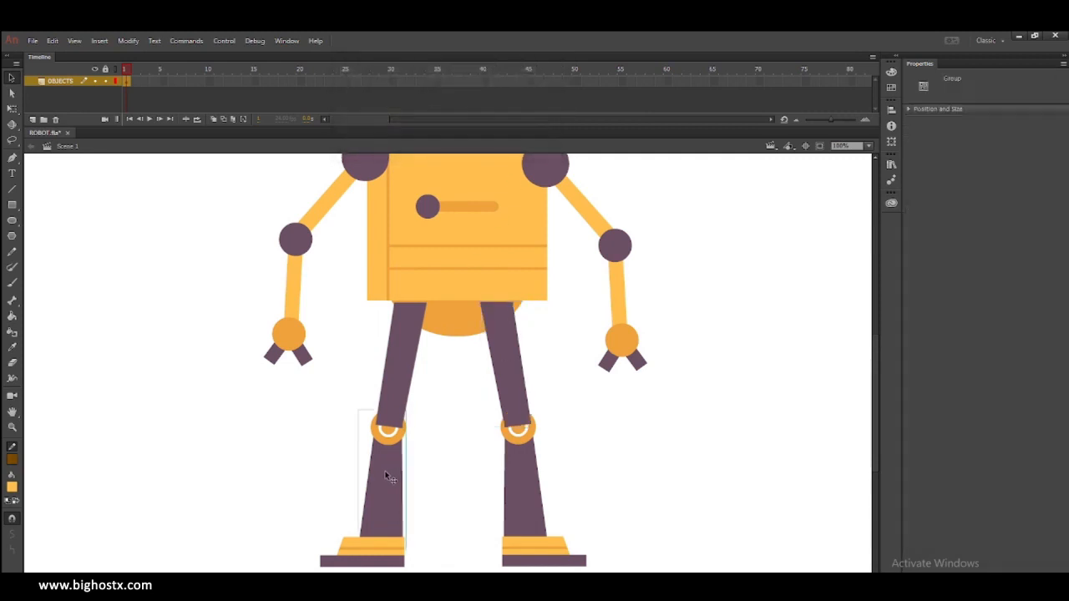
{"action": "right_click", "coordinate": [389, 473]}
{"action": "left_click", "coordinate": [408, 449]}
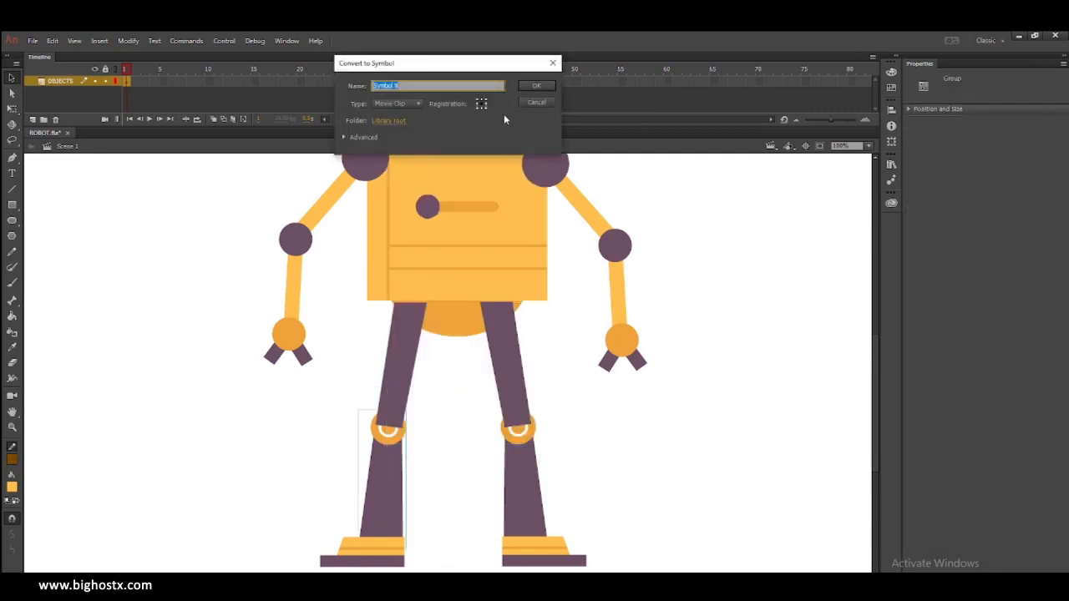
{"action": "left_click", "coordinate": [534, 88]}
- Convert the lower leg with the knee joint on the right-hand side of the robot into a movie clip symbol
{"action": "left_click", "coordinate": [526, 472]}
{"action": "right_click", "coordinate": [521, 466]}
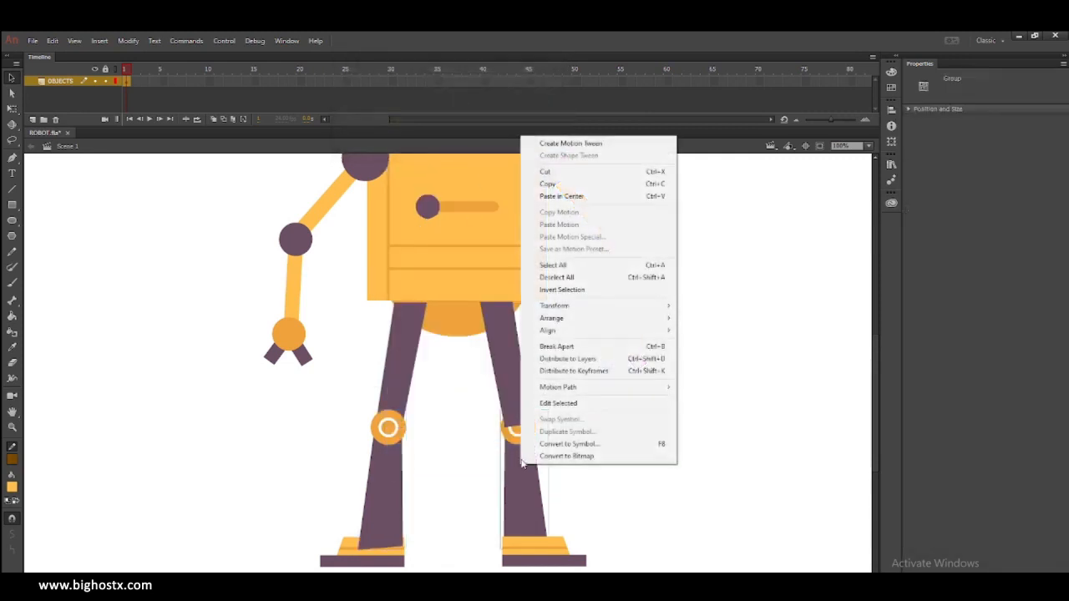
{"action": "left_click", "coordinate": [547, 444]}
{"action": "left_click", "coordinate": [549, 87]}
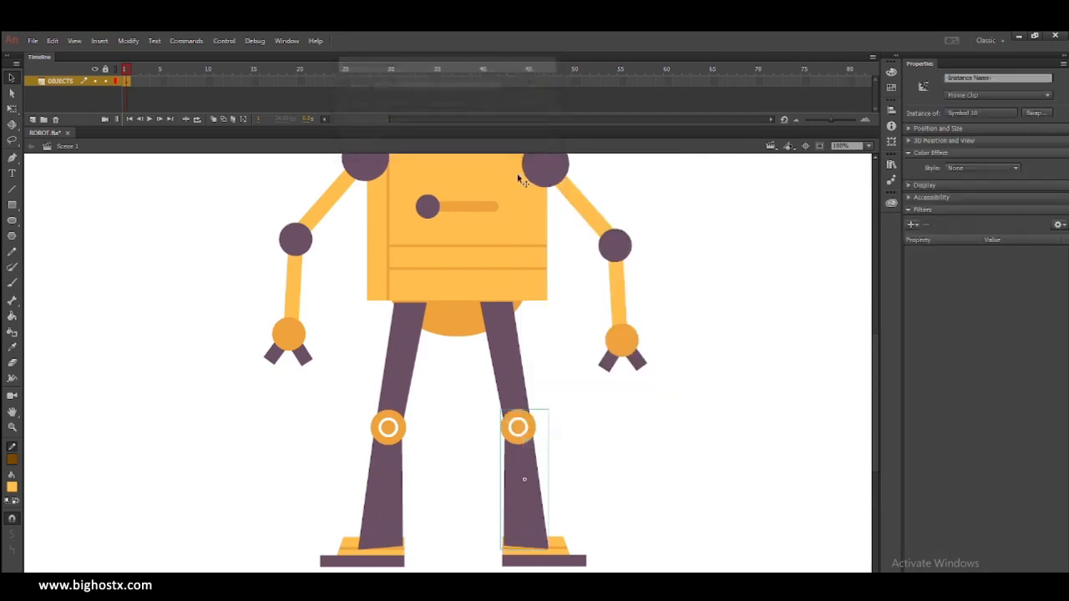
- Convert the foot on the left-hand side of the robot into a movie clip symbol
{"action": "left_click", "coordinate": [377, 556]}
{"action": "right_click", "coordinate": [379, 555]}
{"action": "left_click", "coordinate": [401, 543]}
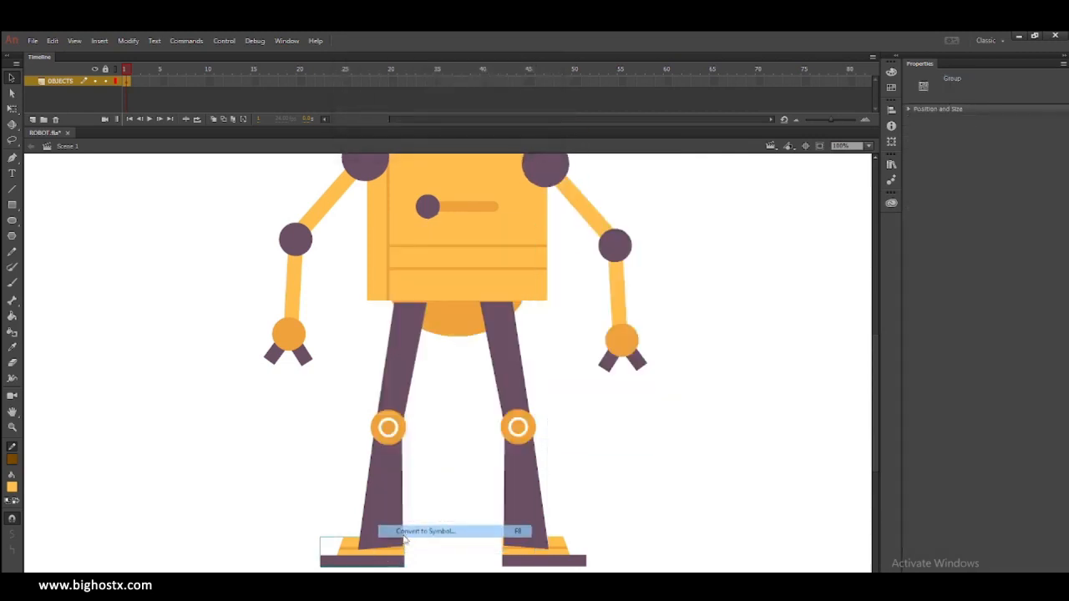
{"action": "left_click", "coordinate": [536, 86]}
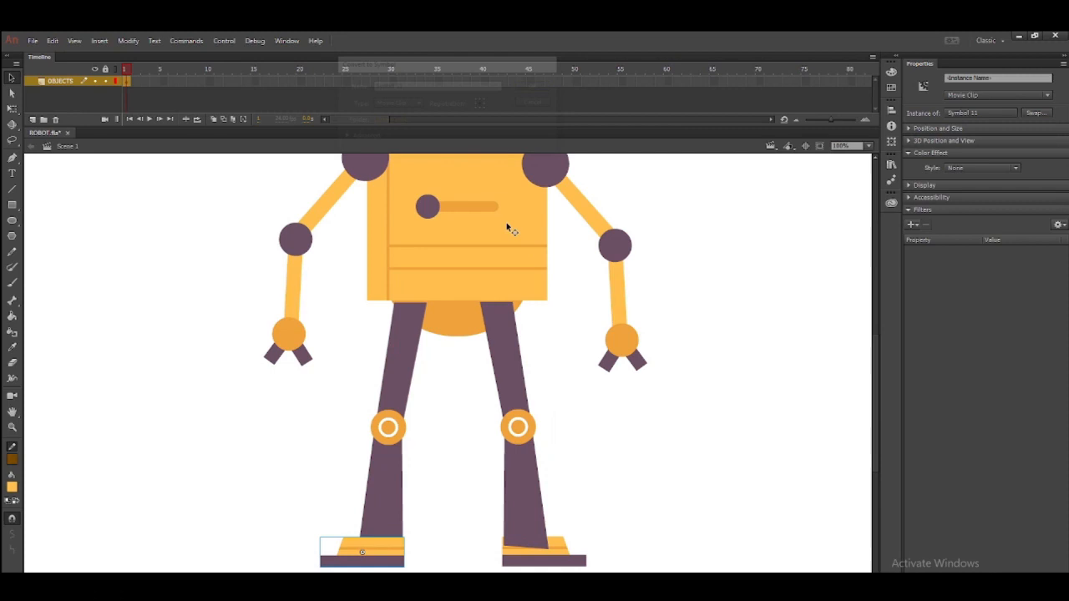
- Convert the foot on the right-hand side of the robot into a movie clip symbol and clear the selection
{"action": "left_click", "coordinate": [560, 555]}
{"action": "right_click", "coordinate": [559, 556]}
{"action": "left_click", "coordinate": [585, 530]}
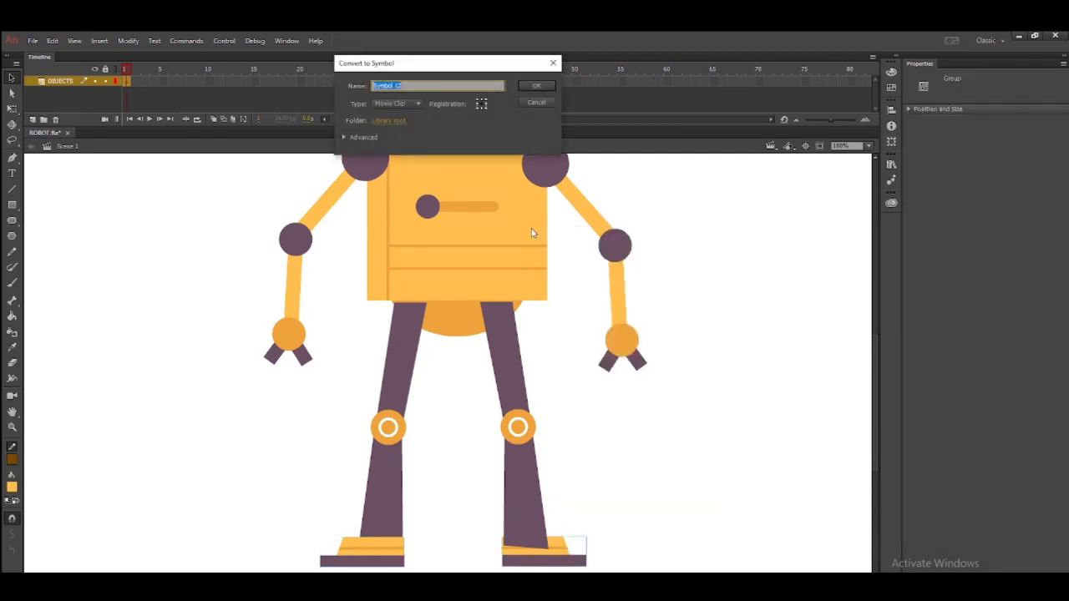
{"action": "left_click", "coordinate": [533, 88]}
{"action": "left_click", "coordinate": [576, 434]}
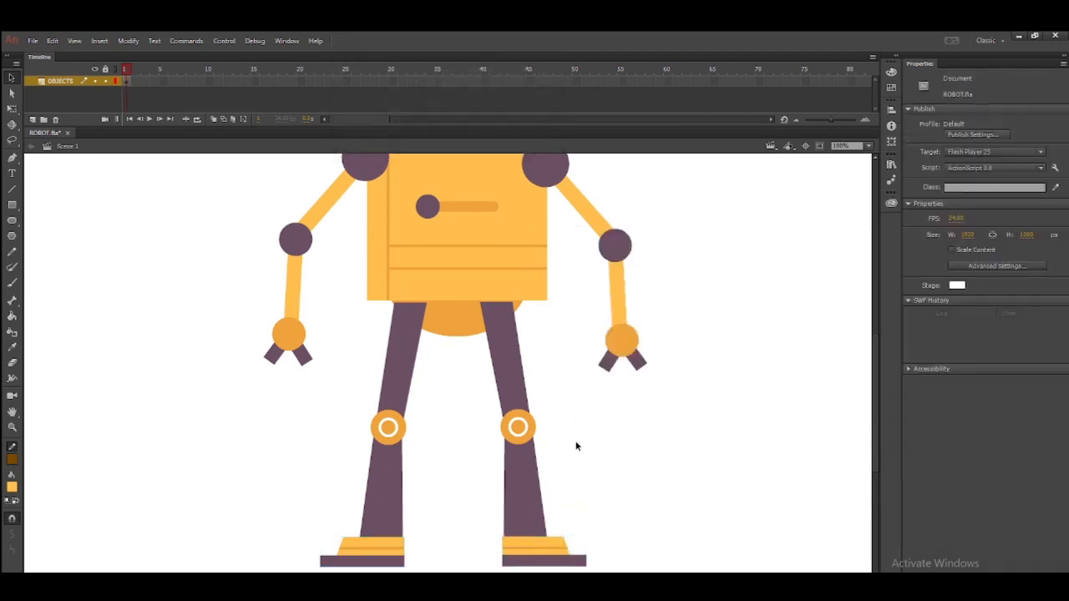
- Select all the robot's parts together and shift the whole figure slightly upward on the stage
{"action": "key", "text": "ctrl+minus"}
{"action": "left_click_drag", "start_coordinate": [287, 206], "coordinate": [617, 504]}
{"action": "left_click_drag", "start_coordinate": [533, 353], "coordinate": [553, 353]}
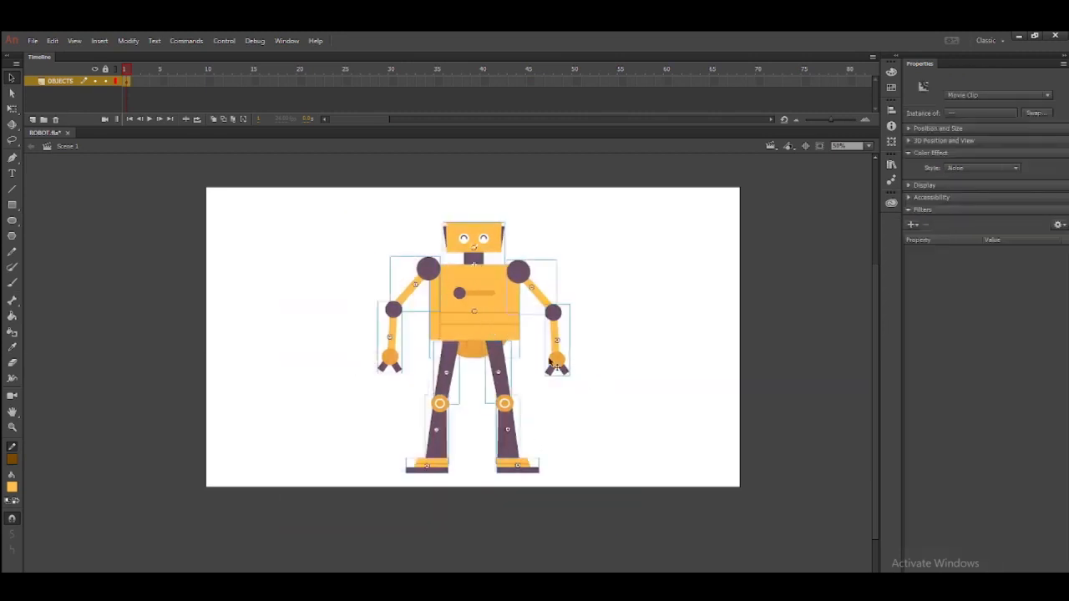
{"action": "left_click_drag", "start_coordinate": [495, 323], "coordinate": [495, 316]}
{"action": "left_click", "coordinate": [590, 267]}
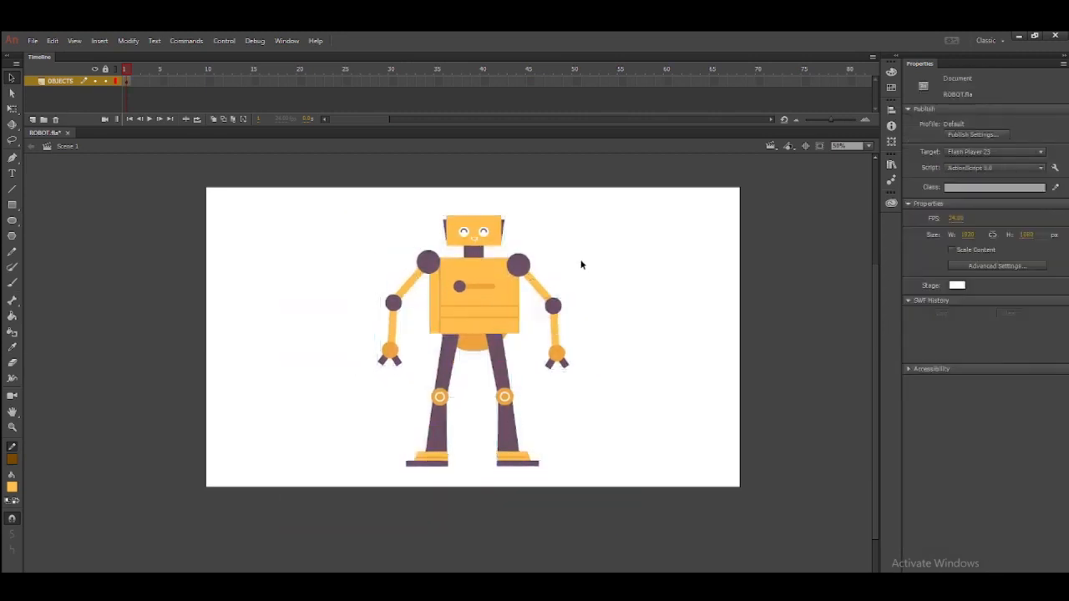
- Build bones with the Bone tool from the torso centre to the head and through both shoulders to the elbows
{"action": "left_click", "coordinate": [22, 302]}
{"action": "left_click_drag", "start_coordinate": [476, 286], "coordinate": [477, 251]}
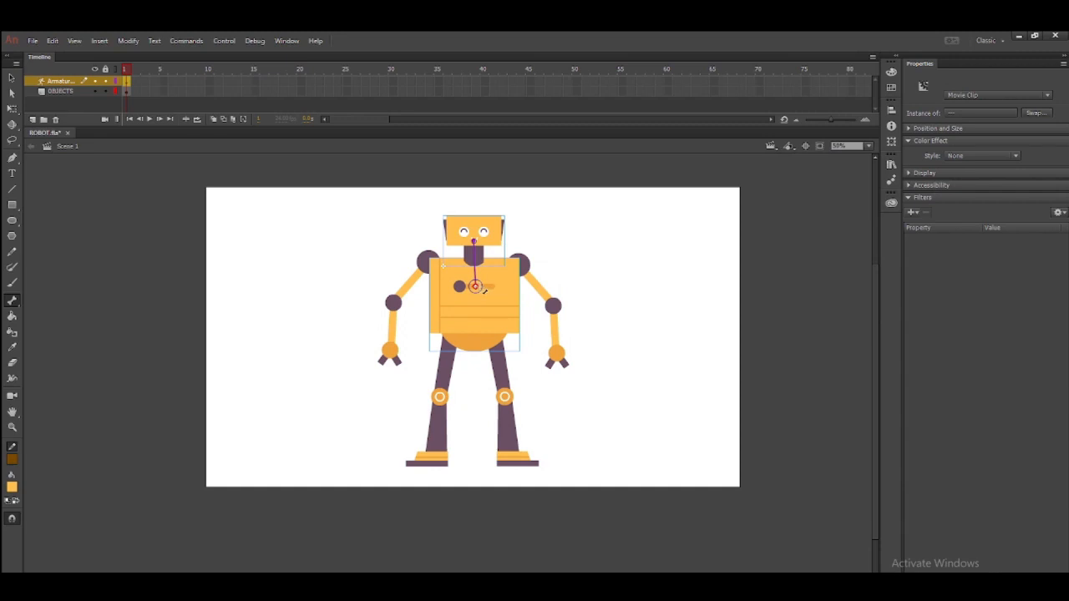
{"action": "mouse_move", "coordinate": [477, 287]}
{"action": "left_mouse_down"}
{"action": "mouse_move", "coordinate": [519, 265]}
{"action": "mouse_move", "coordinate": [428, 261]}
{"action": "mouse_move", "coordinate": [391, 305]}
{"action": "left_mouse_up"}
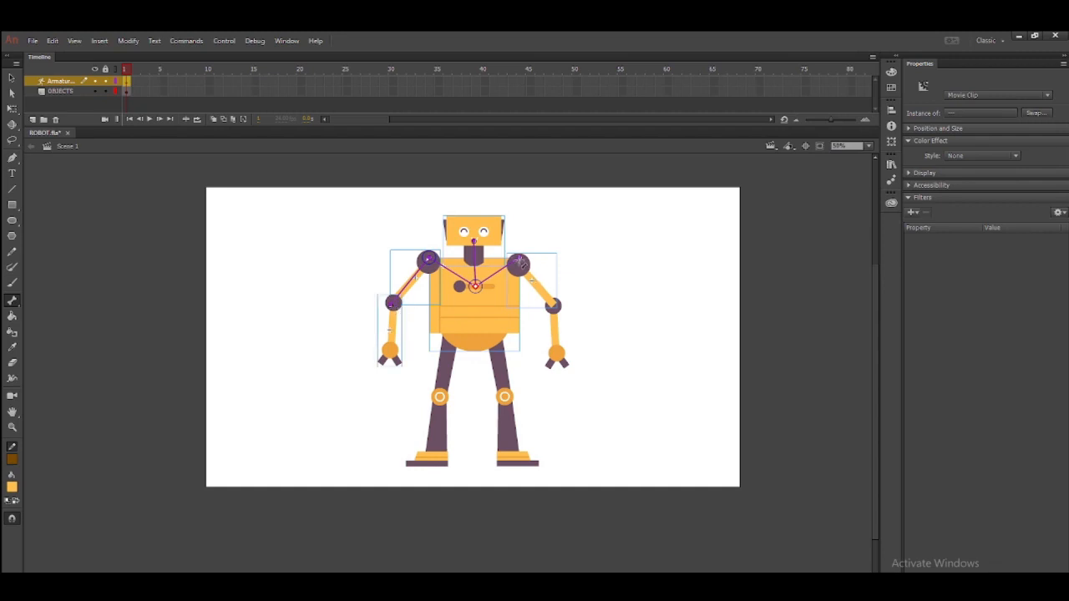
{"action": "left_click_drag", "start_coordinate": [519, 264], "coordinate": [553, 306]}
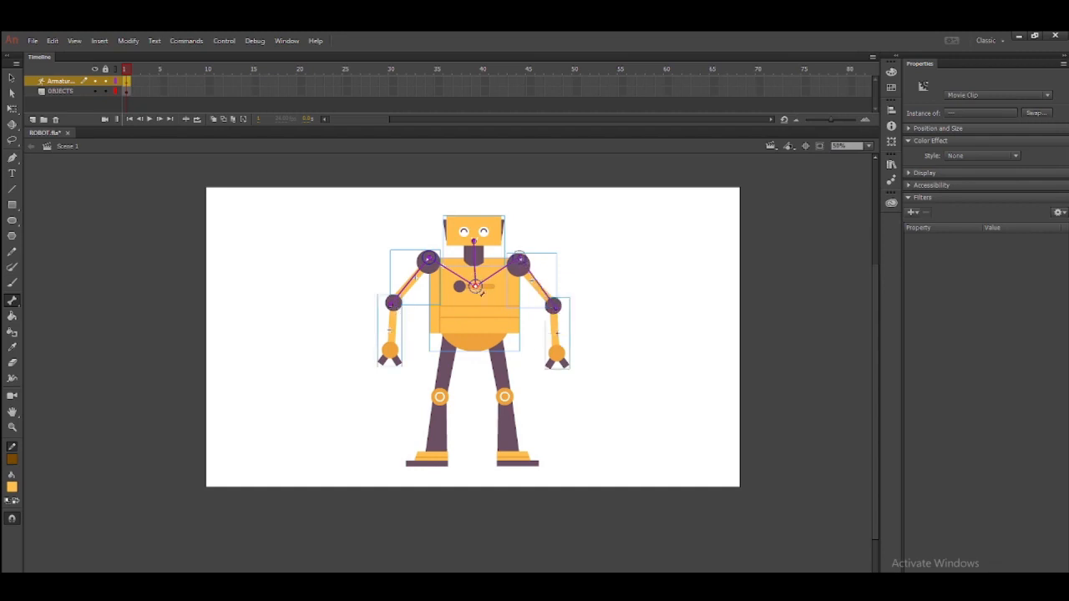
- Add bones from the torso centre down both legs, linking each thigh, knee and foot
{"action": "left_click_drag", "start_coordinate": [476, 287], "coordinate": [451, 346]}
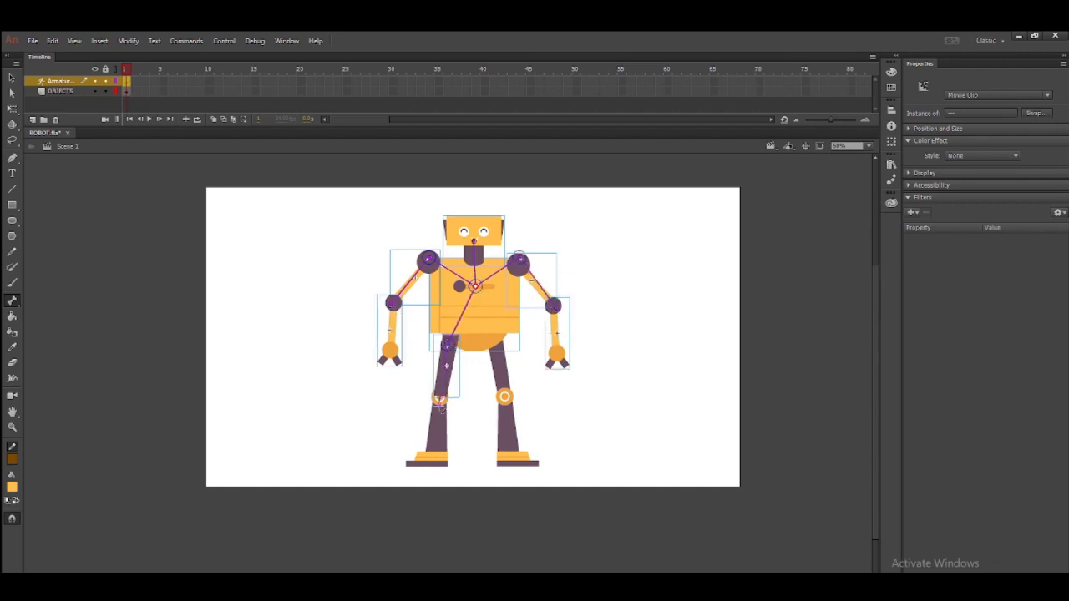
{"action": "left_click_drag", "start_coordinate": [441, 405], "coordinate": [443, 410]}
{"action": "left_click_drag", "start_coordinate": [437, 468], "coordinate": [434, 461]}
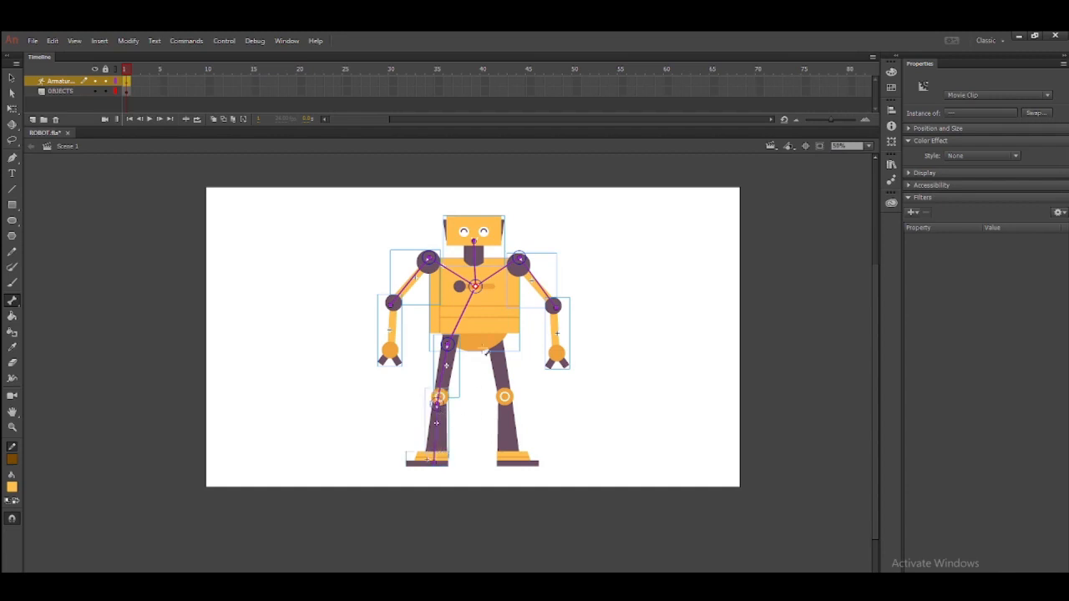
{"action": "left_click_drag", "start_coordinate": [475, 286], "coordinate": [505, 404]}
{"action": "left_click_drag", "start_coordinate": [513, 455], "coordinate": [512, 461]}
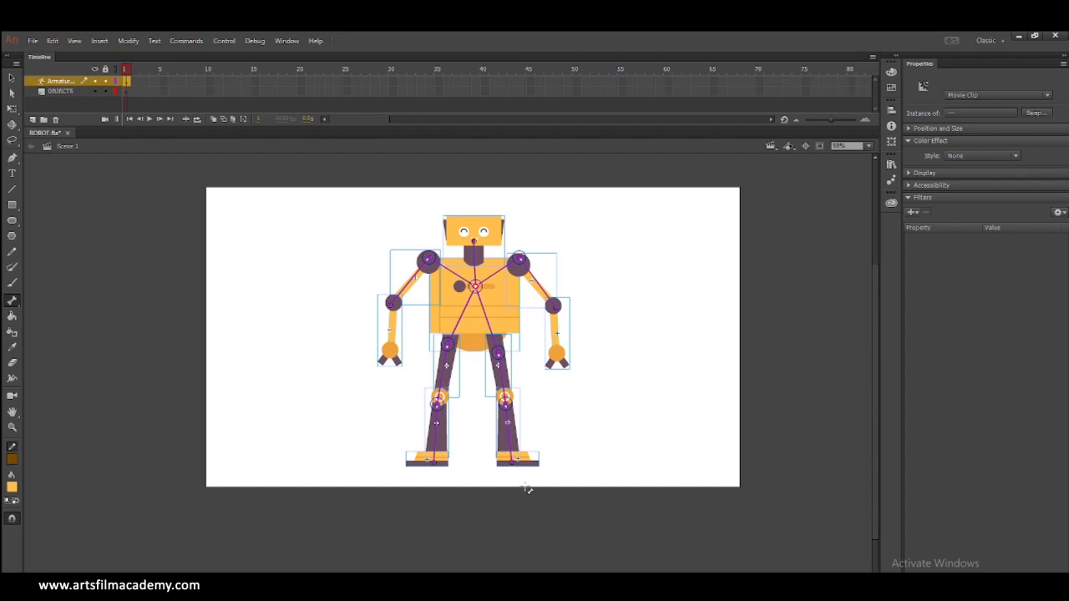
- Select both thighs and lower legs and send them to the back, behind the torso
{"action": "key", "text": "ctrl+="}
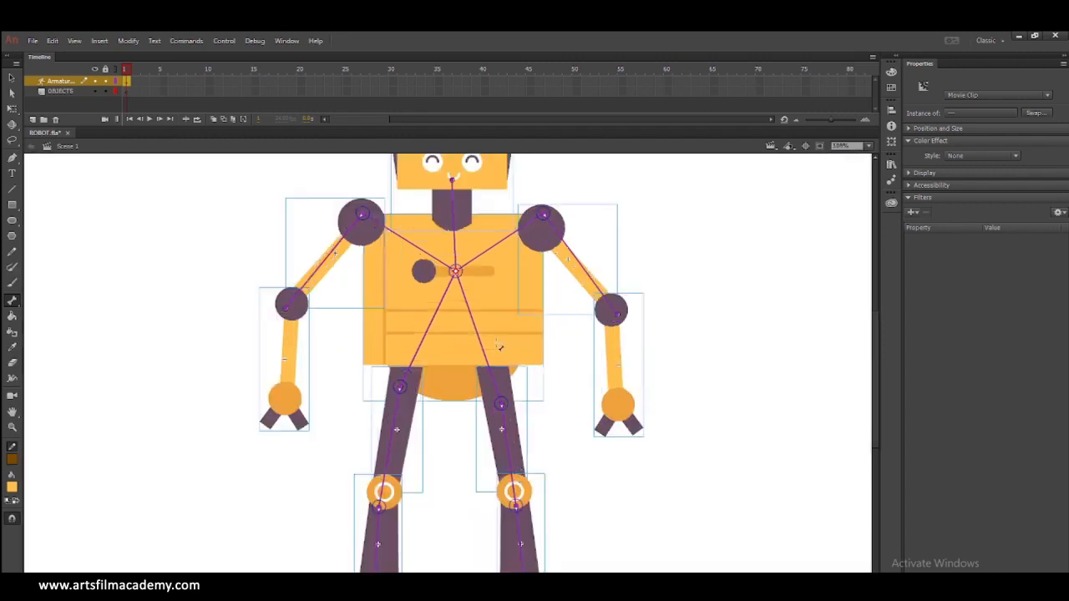
{"action": "left_click", "coordinate": [179, 285]}
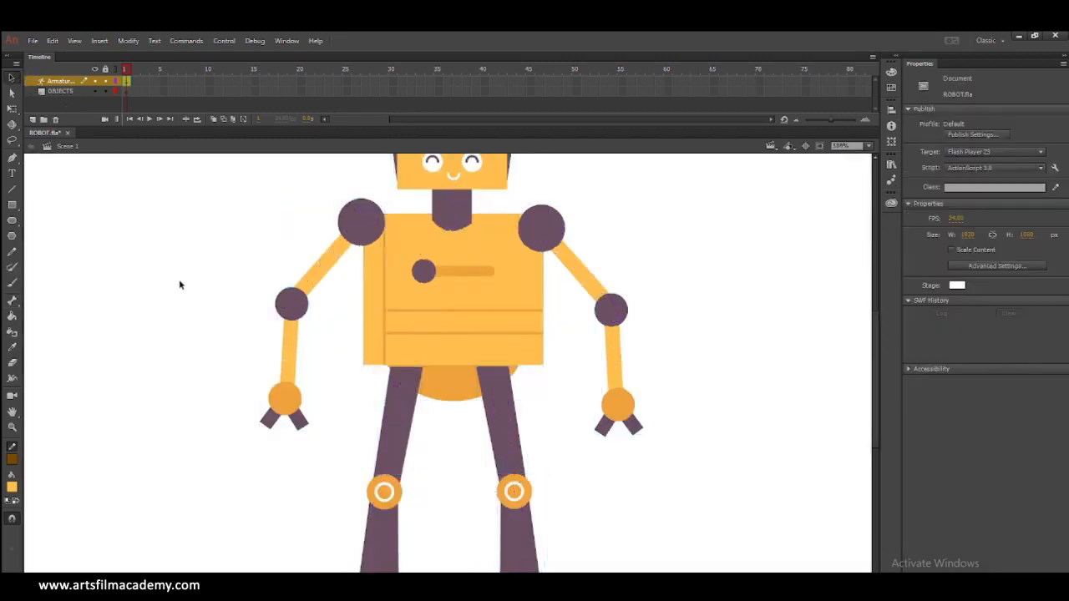
{"action": "scroll", "coordinate": [626, 389], "scroll_direction": "down", "scroll_amount": 3}
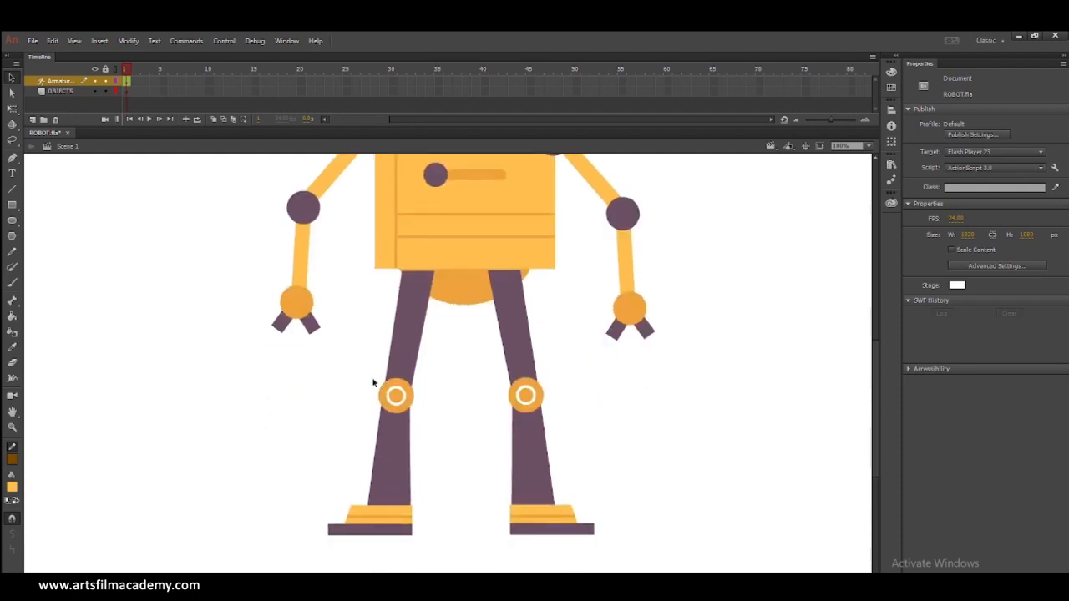
{"action": "left_click_drag", "start_coordinate": [356, 351], "coordinate": [533, 399]}
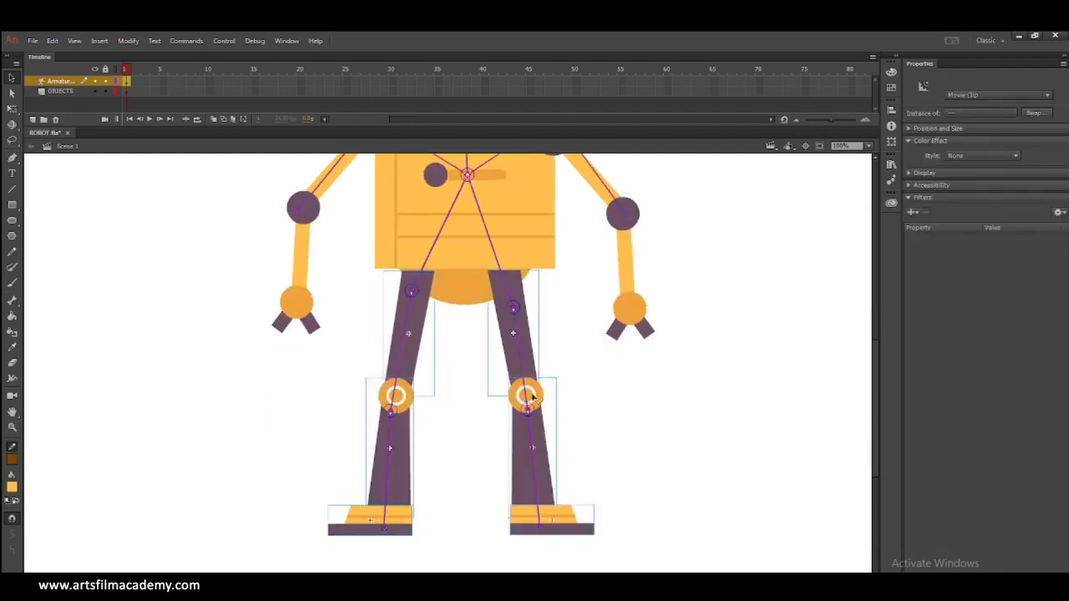
{"action": "right_click", "coordinate": [534, 350]}
{"action": "mouse_move", "coordinate": [594, 472]}
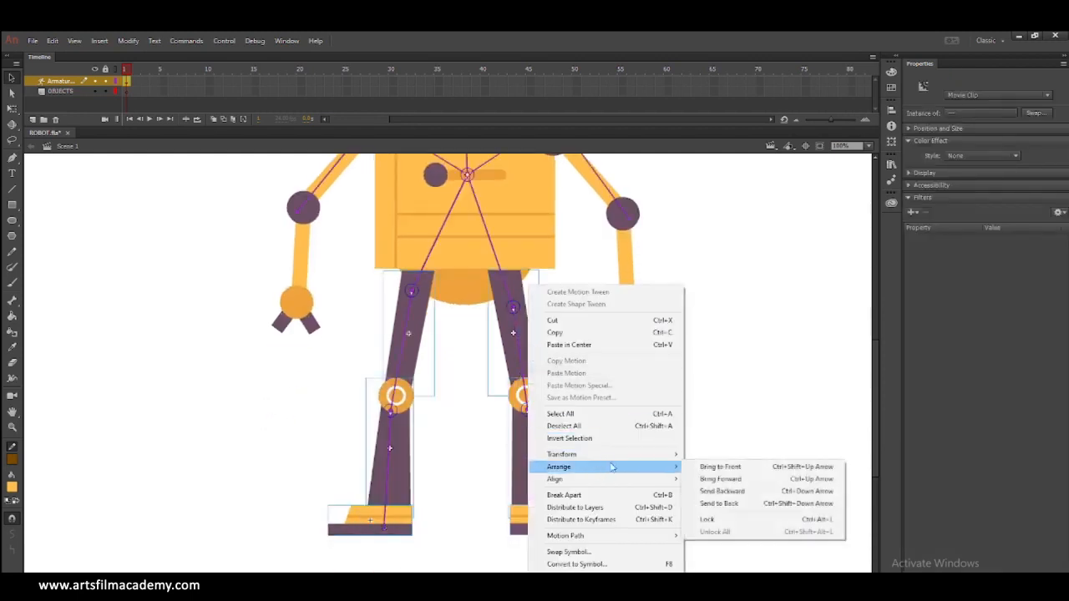
{"action": "left_click", "coordinate": [739, 504]}
{"action": "left_click", "coordinate": [650, 458]}
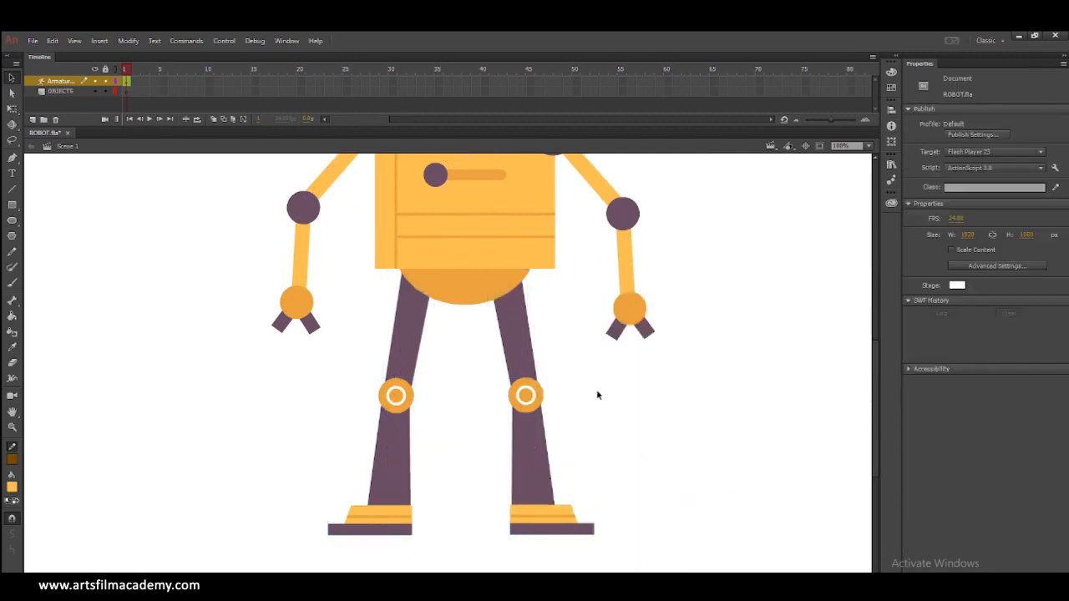
- Send the robot's head and neck symbol to the back so the neck sits behind the torso
{"action": "scroll", "coordinate": [596, 393], "scroll_direction": "up", "scroll_amount": 4}
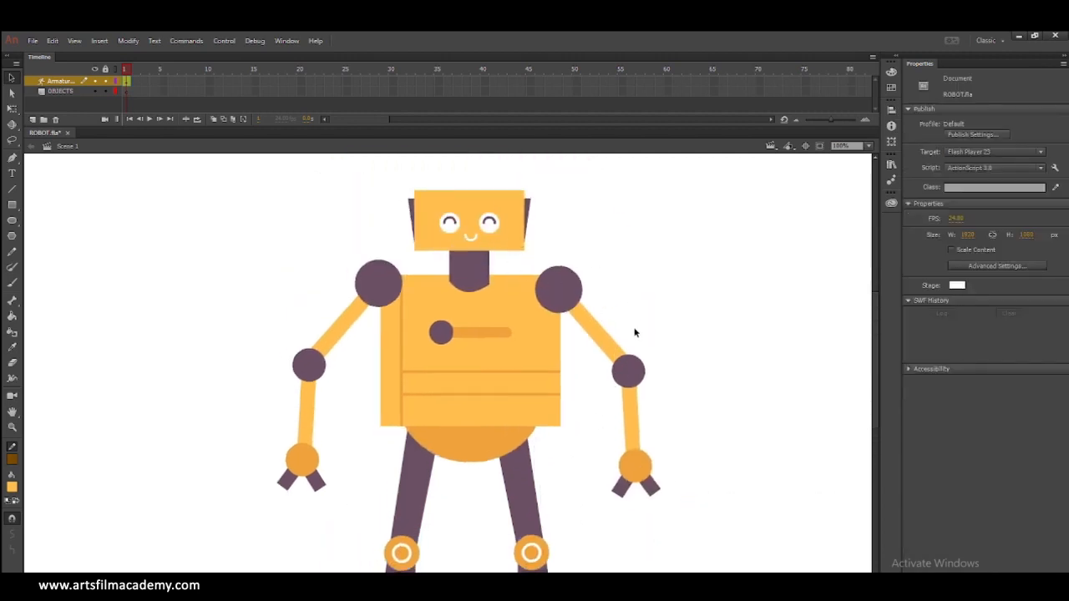
{"action": "left_click", "coordinate": [471, 264]}
{"action": "right_click", "coordinate": [472, 264]}
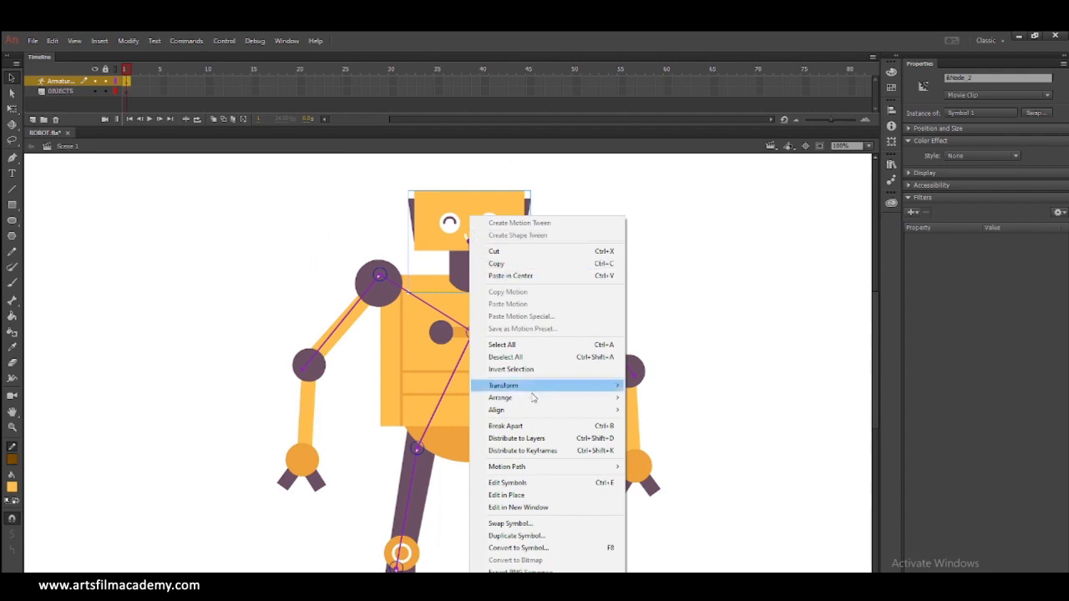
{"action": "mouse_move", "coordinate": [532, 399]}
{"action": "left_click", "coordinate": [666, 435]}
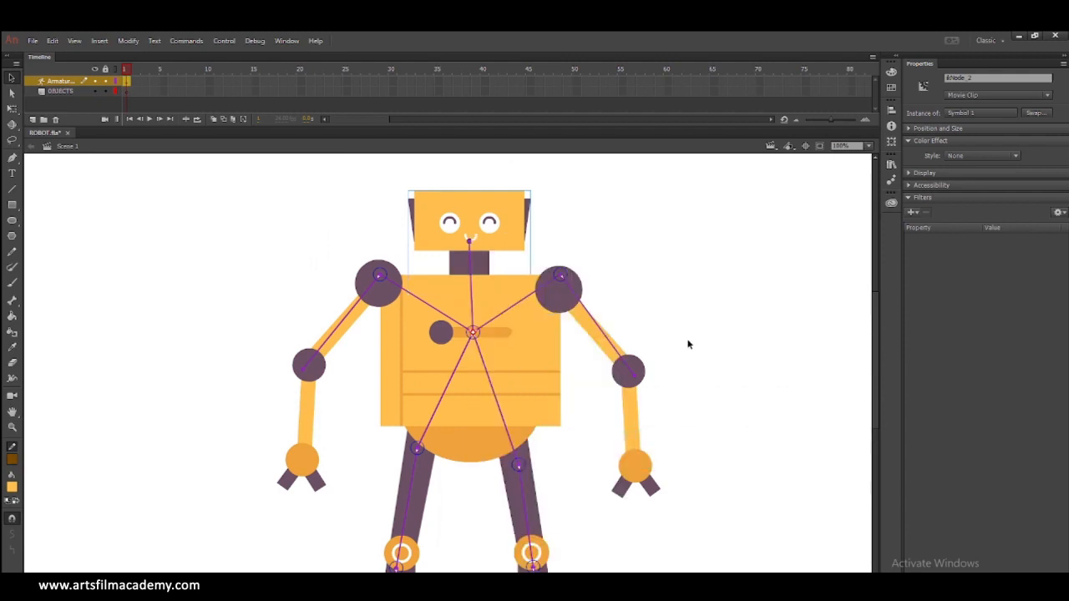
{"action": "left_click", "coordinate": [694, 348]}
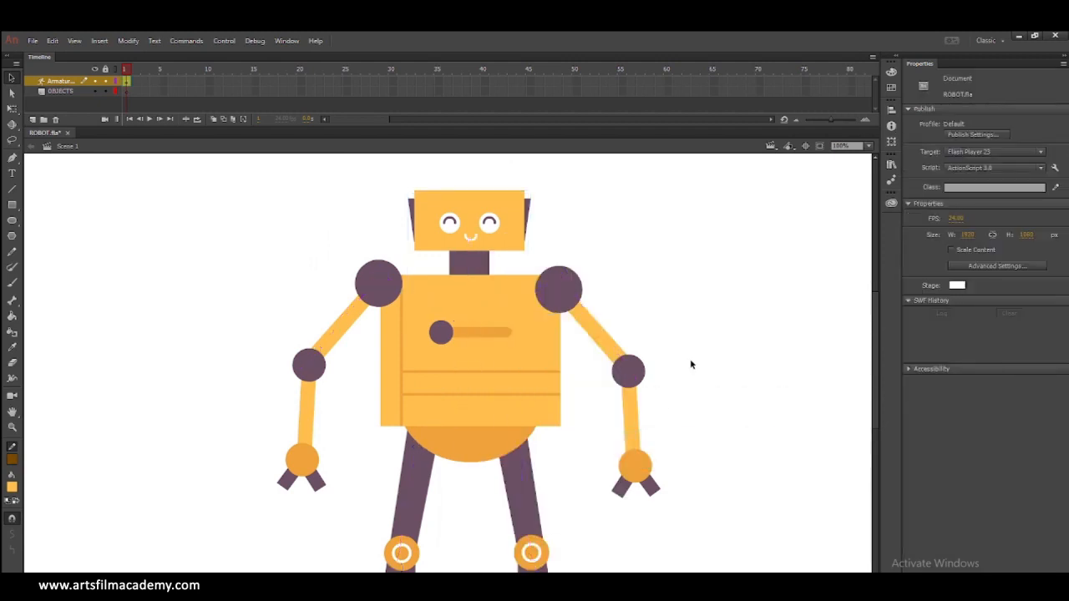
- Pose both rigged arms by pulling each hand slightly inward toward the body
{"action": "key", "text": "ctrl+minus"}
{"action": "left_click_drag", "start_coordinate": [595, 326], "coordinate": [627, 266]}
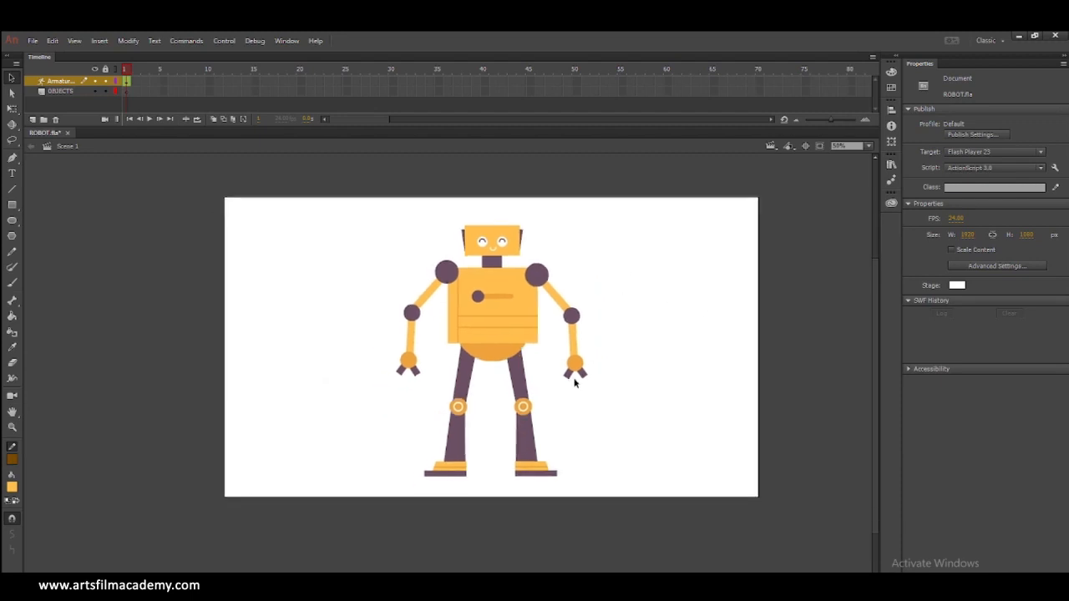
{"action": "mouse_move", "coordinate": [575, 372]}
{"action": "left_mouse_down"}
{"action": "mouse_move", "coordinate": [627, 310]}
{"action": "mouse_move", "coordinate": [640, 324]}
{"action": "mouse_move", "coordinate": [551, 292]}
{"action": "mouse_move", "coordinate": [628, 292]}
{"action": "mouse_move", "coordinate": [568, 359]}
{"action": "mouse_move", "coordinate": [573, 372]}
{"action": "left_mouse_up"}
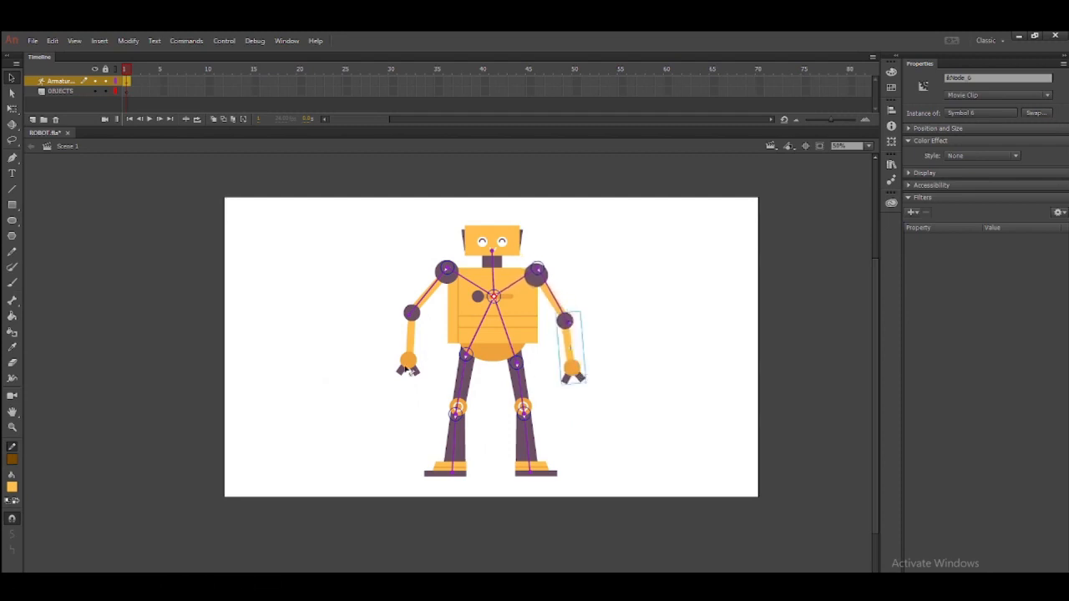
{"action": "mouse_move", "coordinate": [406, 367]}
{"action": "left_mouse_down"}
{"action": "mouse_move", "coordinate": [394, 366]}
{"action": "mouse_move", "coordinate": [415, 367]}
{"action": "left_mouse_up"}
- Swing the rigged leg on the left-hand side into a bent pose with its foot angled, and tilt the head slightly
{"action": "left_click_drag", "start_coordinate": [449, 468], "coordinate": [396, 469]}
{"action": "left_click_drag", "start_coordinate": [383, 445], "coordinate": [490, 434]}
{"action": "left_click_drag", "start_coordinate": [489, 474], "coordinate": [429, 469]}
{"action": "mouse_move", "coordinate": [504, 244]}
{"action": "left_mouse_down"}
{"action": "mouse_move", "coordinate": [493, 242]}
{"action": "mouse_move", "coordinate": [534, 251]}
{"action": "mouse_move", "coordinate": [481, 218]}
{"action": "mouse_move", "coordinate": [503, 284]}
{"action": "mouse_move", "coordinate": [513, 249]}
{"action": "mouse_move", "coordinate": [500, 235]}
{"action": "mouse_move", "coordinate": [508, 243]}
{"action": "left_mouse_up"}
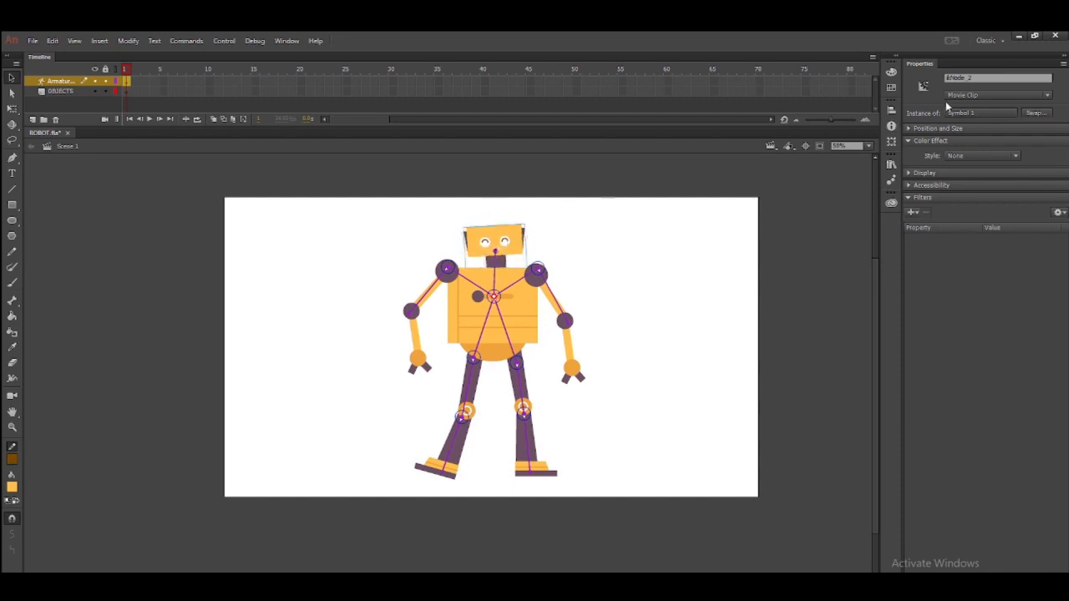
- Refine the starting pose on frame 1: straighten the head, lower the left-hand arm beside the torso and flatten the left-hand foot
{"action": "mouse_move", "coordinate": [515, 237]}
{"action": "left_mouse_down"}
{"action": "mouse_move", "coordinate": [506, 234]}
{"action": "mouse_move", "coordinate": [517, 238]}
{"action": "left_mouse_up"}
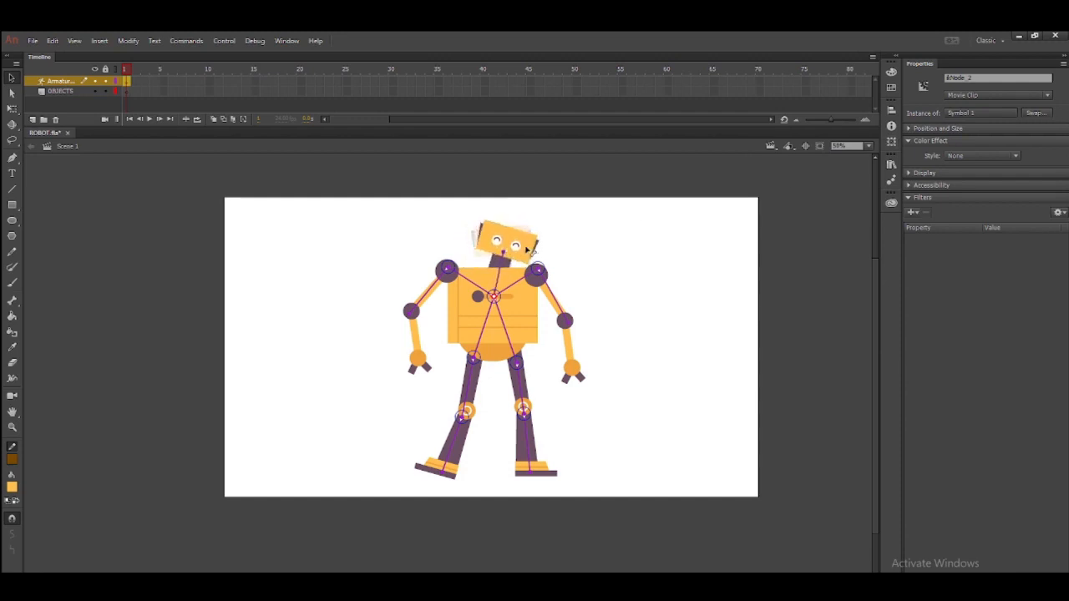
{"action": "mouse_move", "coordinate": [526, 243]}
{"action": "left_mouse_down"}
{"action": "mouse_move", "coordinate": [493, 235]}
{"action": "mouse_move", "coordinate": [471, 249]}
{"action": "mouse_move", "coordinate": [501, 239]}
{"action": "mouse_move", "coordinate": [526, 251]}
{"action": "mouse_move", "coordinate": [511, 234]}
{"action": "mouse_move", "coordinate": [521, 243]}
{"action": "left_mouse_up"}
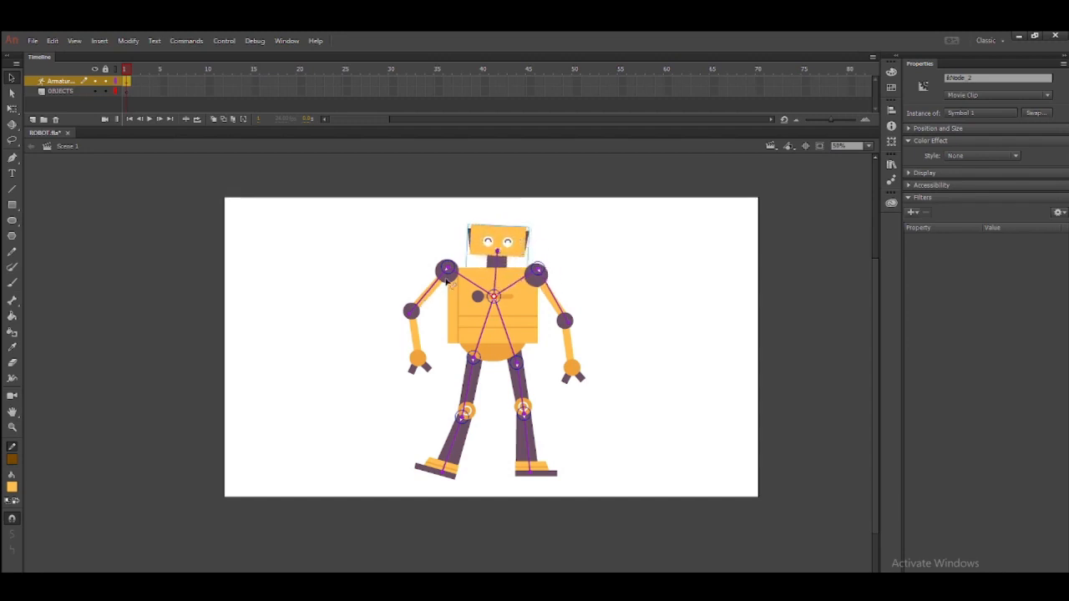
{"action": "left_click_drag", "start_coordinate": [446, 282], "coordinate": [443, 285]}
{"action": "left_click_drag", "start_coordinate": [456, 373], "coordinate": [435, 369]}
{"action": "mouse_move", "coordinate": [518, 306]}
{"action": "left_mouse_down"}
{"action": "mouse_move", "coordinate": [492, 354]}
{"action": "mouse_move", "coordinate": [546, 340]}
{"action": "mouse_move", "coordinate": [551, 317]}
{"action": "mouse_move", "coordinate": [534, 295]}
{"action": "left_mouse_up"}
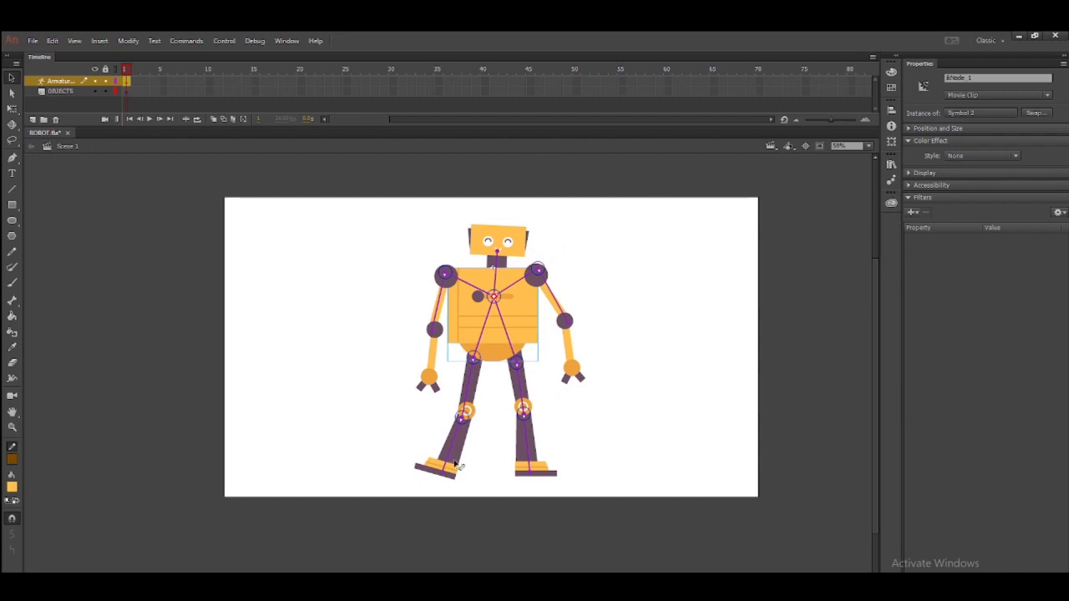
{"action": "left_click_drag", "start_coordinate": [455, 463], "coordinate": [467, 465]}
{"action": "left_click", "coordinate": [489, 444]}
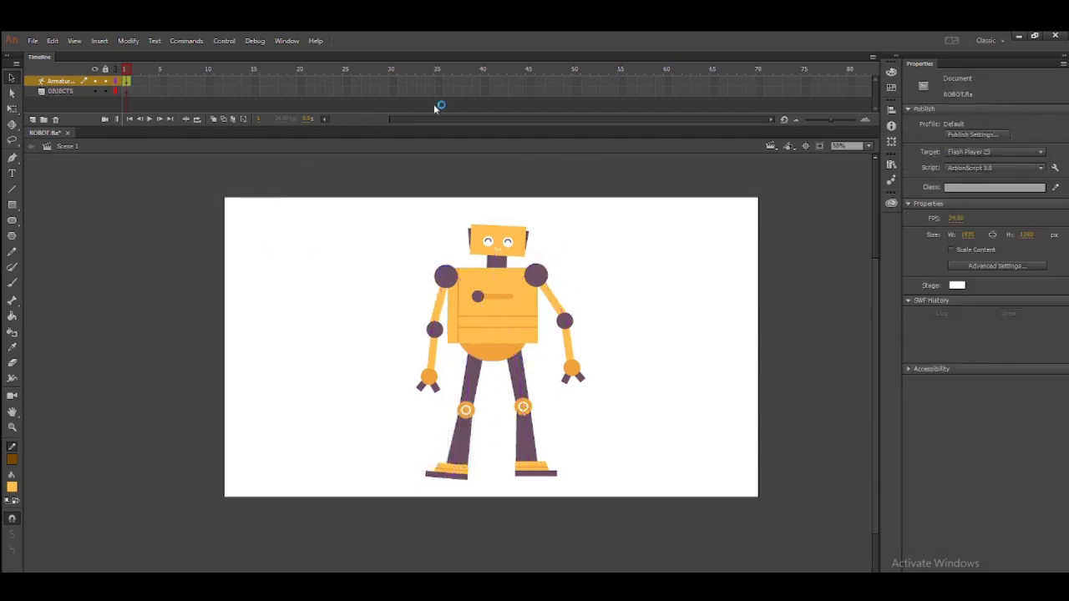
- Extend the armature span to frame 41 and raise the right-hand arm into a bent waving pose at frame 10
{"action": "left_click", "coordinate": [550, 234]}
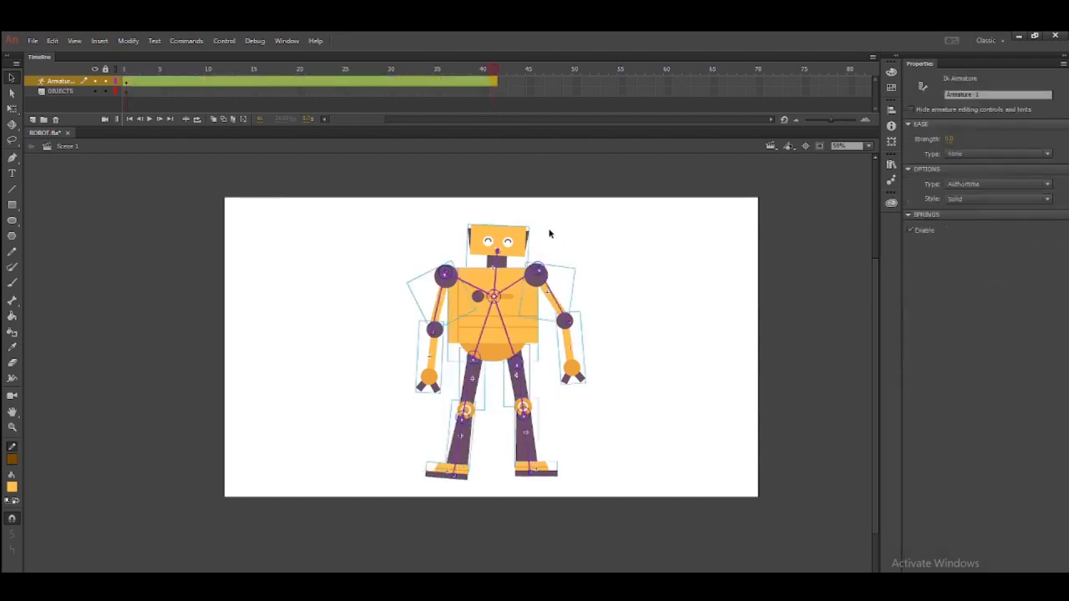
{"action": "left_click", "coordinate": [189, 74]}
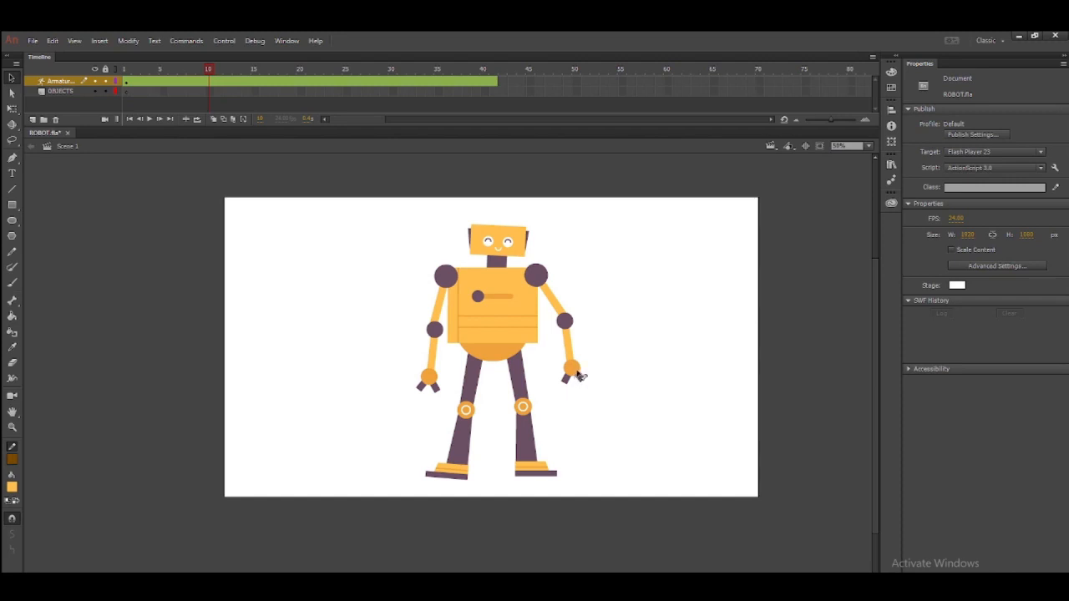
{"action": "left_click_drag", "start_coordinate": [579, 376], "coordinate": [618, 334]}
{"action": "left_click_drag", "start_coordinate": [560, 311], "coordinate": [622, 235]}
- At frame 20, swing the right-hand leg outward with its foot level, and play the animation
{"action": "left_click_drag", "start_coordinate": [197, 68], "coordinate": [211, 92]}
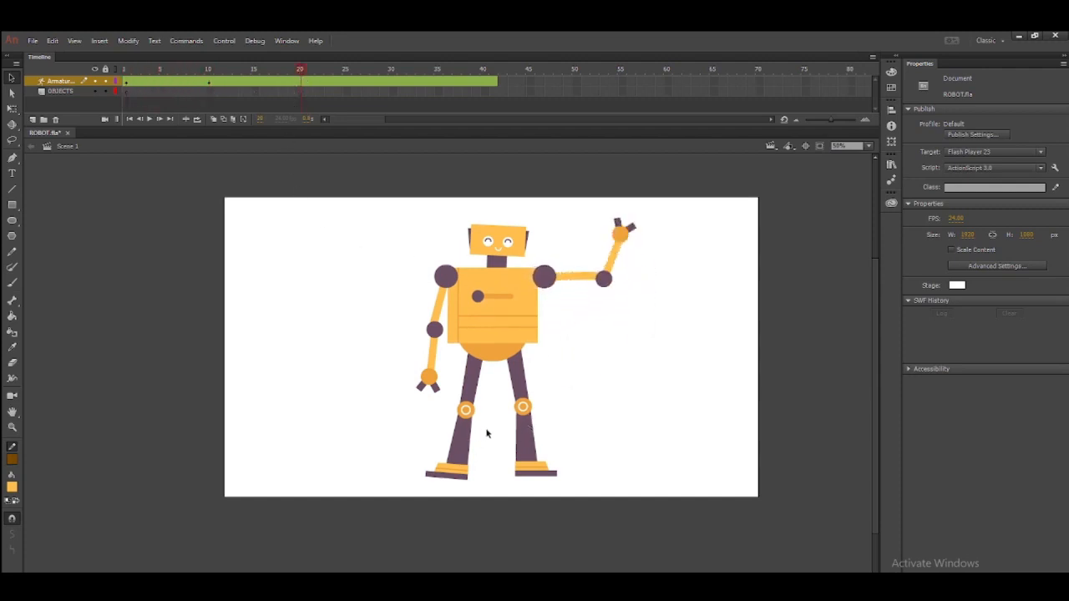
{"action": "left_click_drag", "start_coordinate": [564, 487], "coordinate": [533, 380]}
{"action": "left_click", "coordinate": [536, 382]}
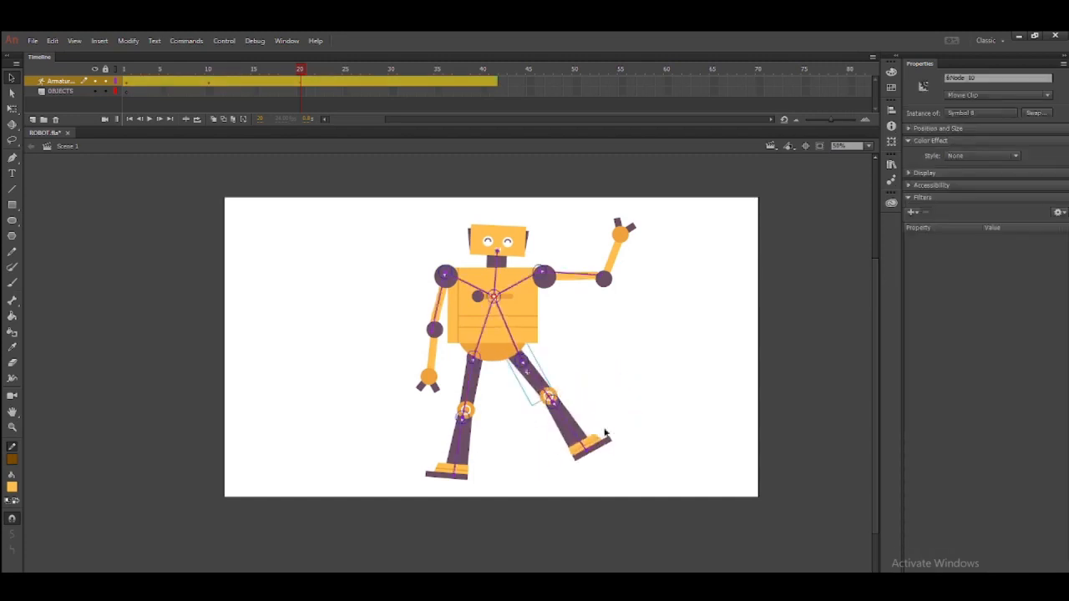
{"action": "left_click_drag", "start_coordinate": [607, 443], "coordinate": [607, 452]}
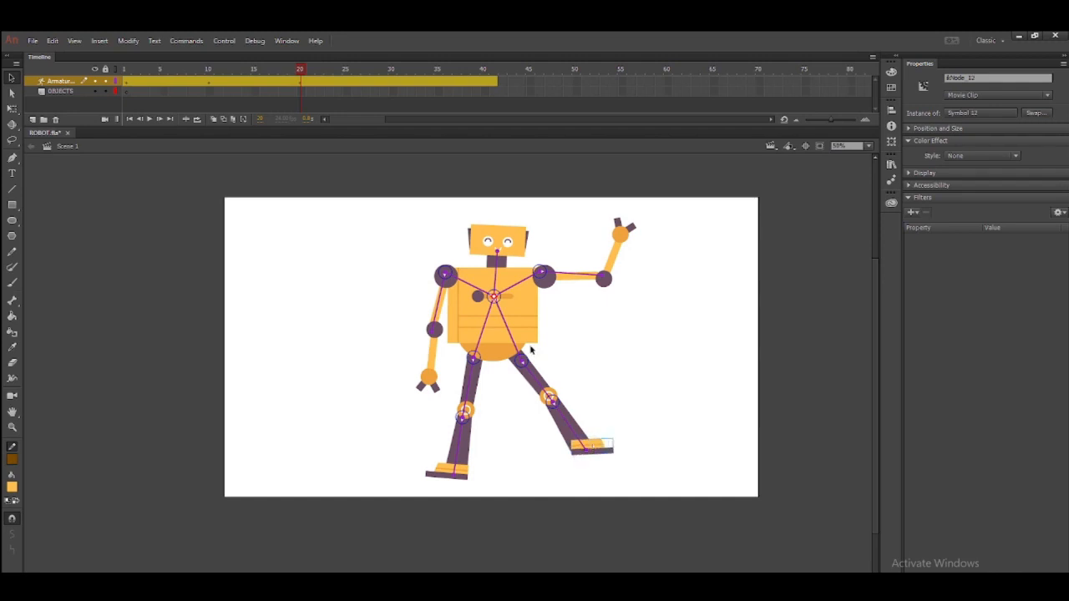
{"action": "key", "text": "Return"}
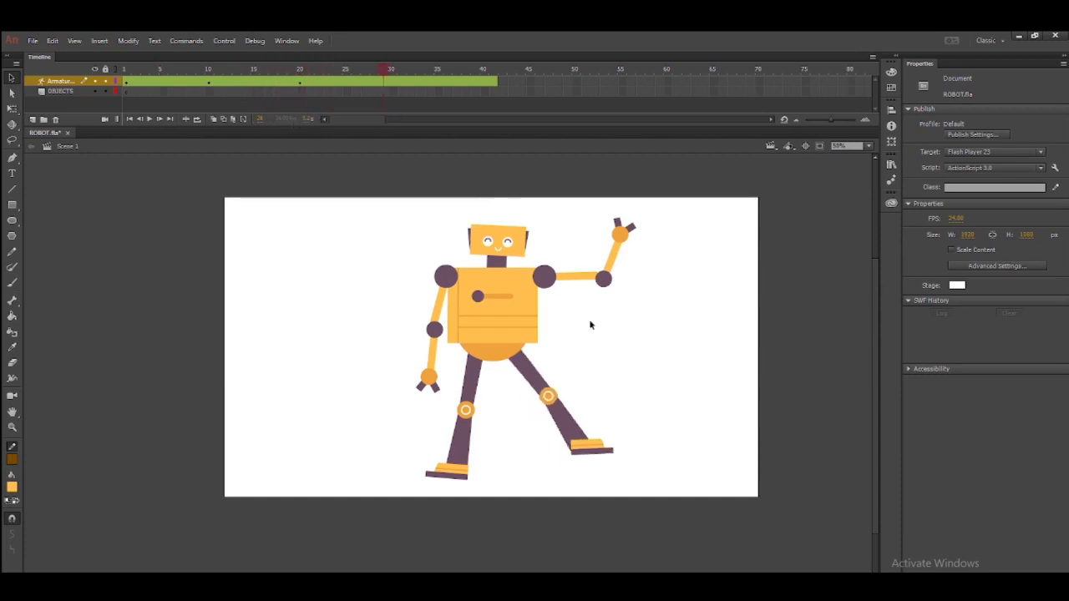
- At frame 29, bend the outstretched leg at the knee with its foot pulled back, and play the animation from the start
{"action": "left_click_drag", "start_coordinate": [566, 430], "coordinate": [544, 459]}
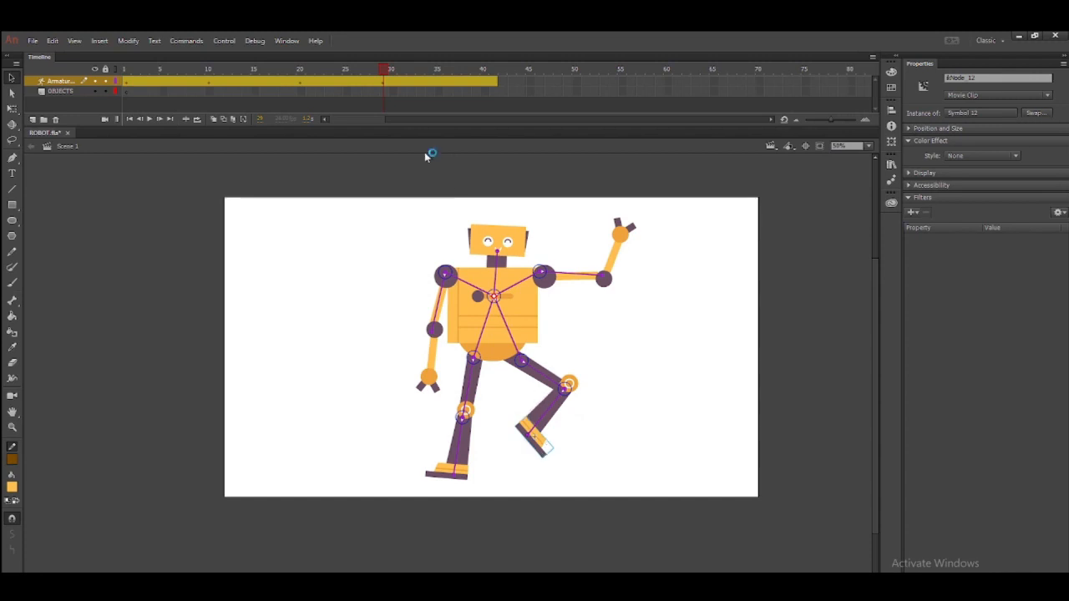
{"action": "left_click_drag", "start_coordinate": [352, 75], "coordinate": [58, 90]}
{"action": "key", "text": "Return"}
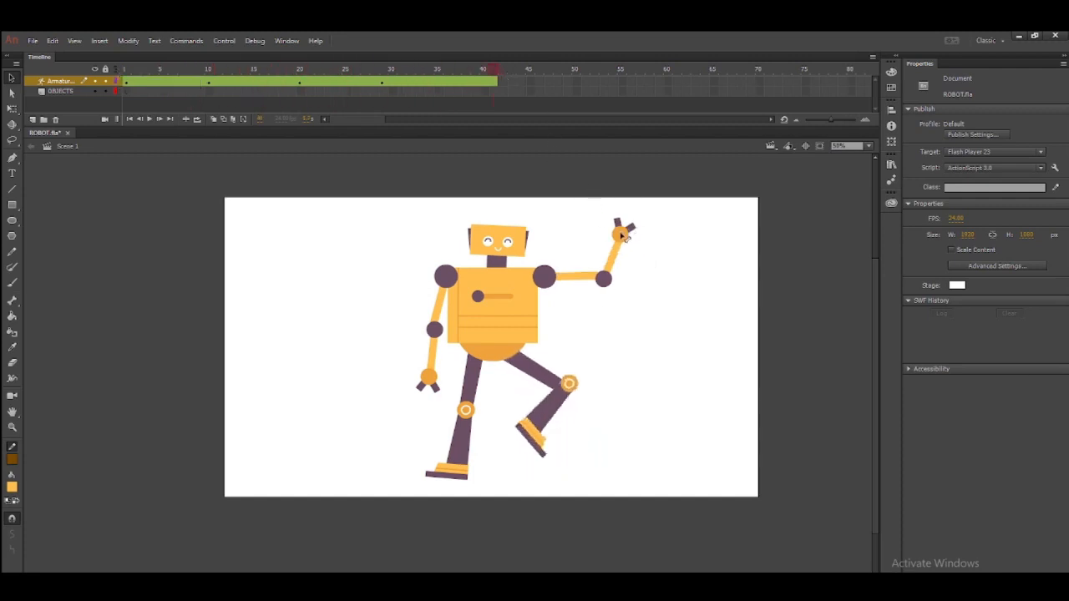
- At frame 41, fold the waving arm inward over the shoulder and tilt the head away from it, and play back the result
{"action": "left_click_drag", "start_coordinate": [621, 234], "coordinate": [558, 209]}
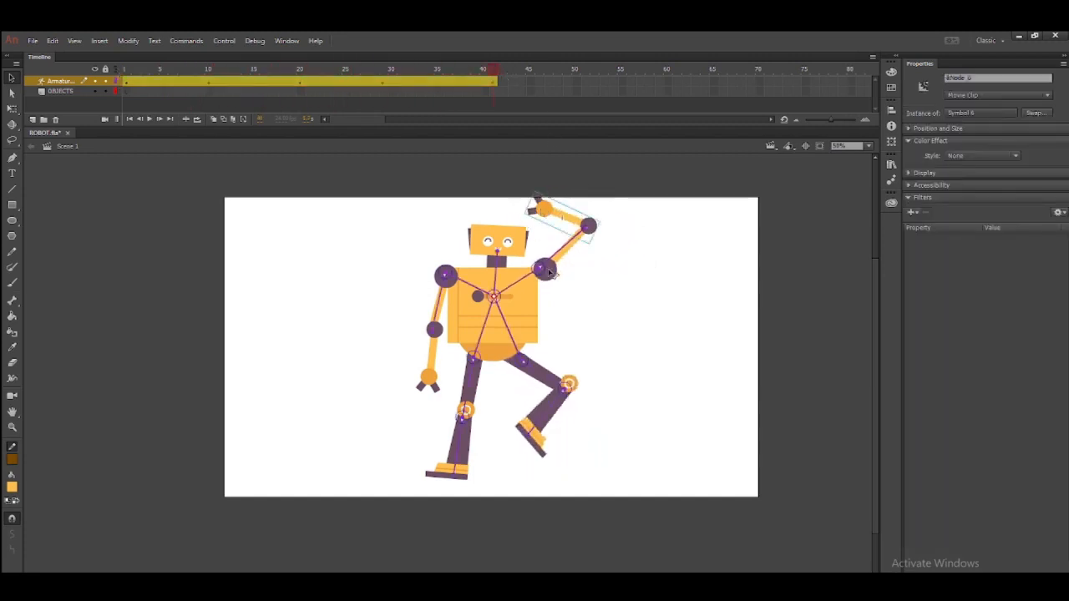
{"action": "left_click_drag", "start_coordinate": [558, 277], "coordinate": [564, 219]}
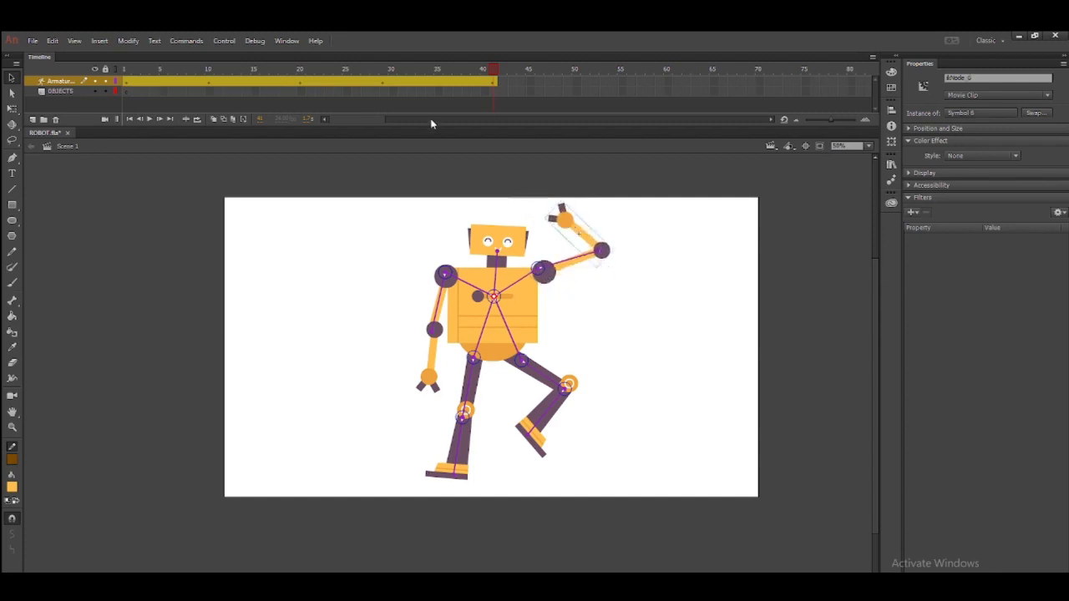
{"action": "mouse_move", "coordinate": [509, 239]}
{"action": "left_mouse_down"}
{"action": "mouse_move", "coordinate": [493, 251]}
{"action": "mouse_move", "coordinate": [508, 234]}
{"action": "left_mouse_up"}
{"action": "left_click_drag", "start_coordinate": [263, 72], "coordinate": [103, 82]}
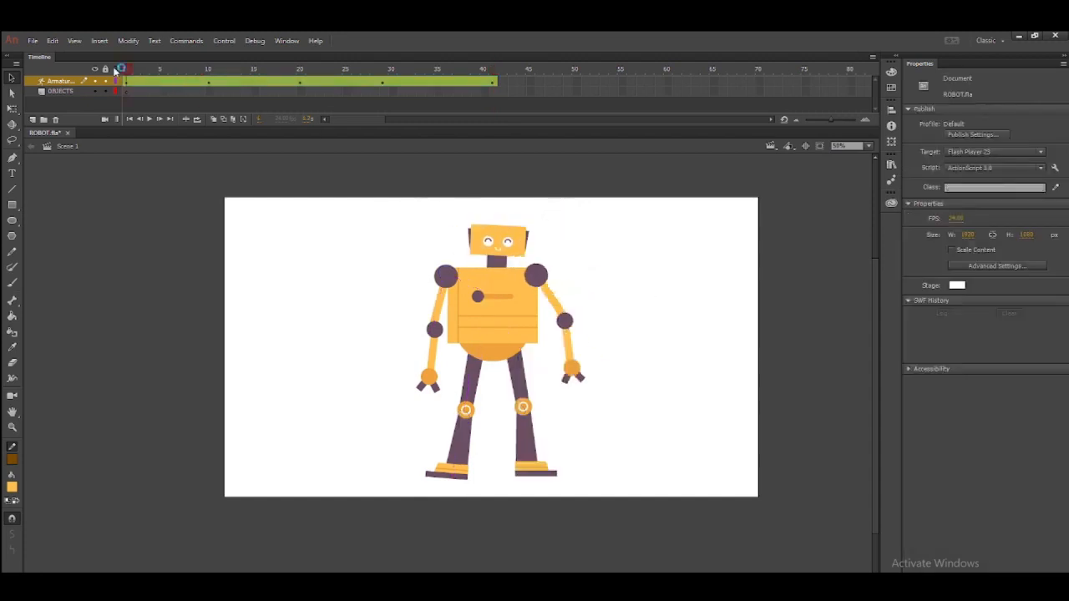
{"action": "key", "text": "Return"}
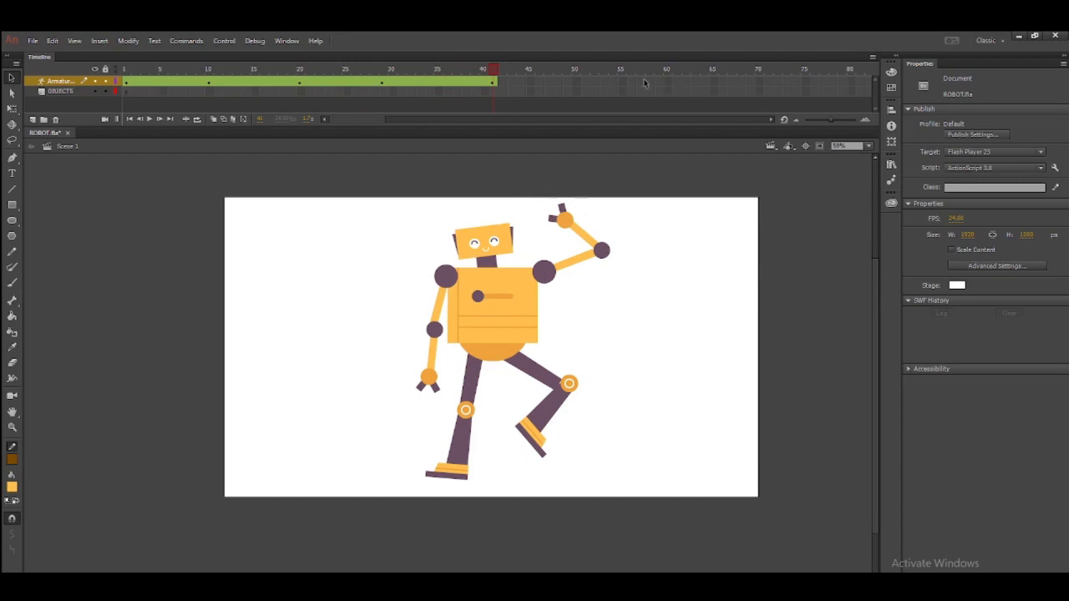
- Extend the armature to frame 55, swing the raised arm down and outward, lower the bent leg's foot there, and preview the motion
{"action": "left_click", "coordinate": [124, 81]}
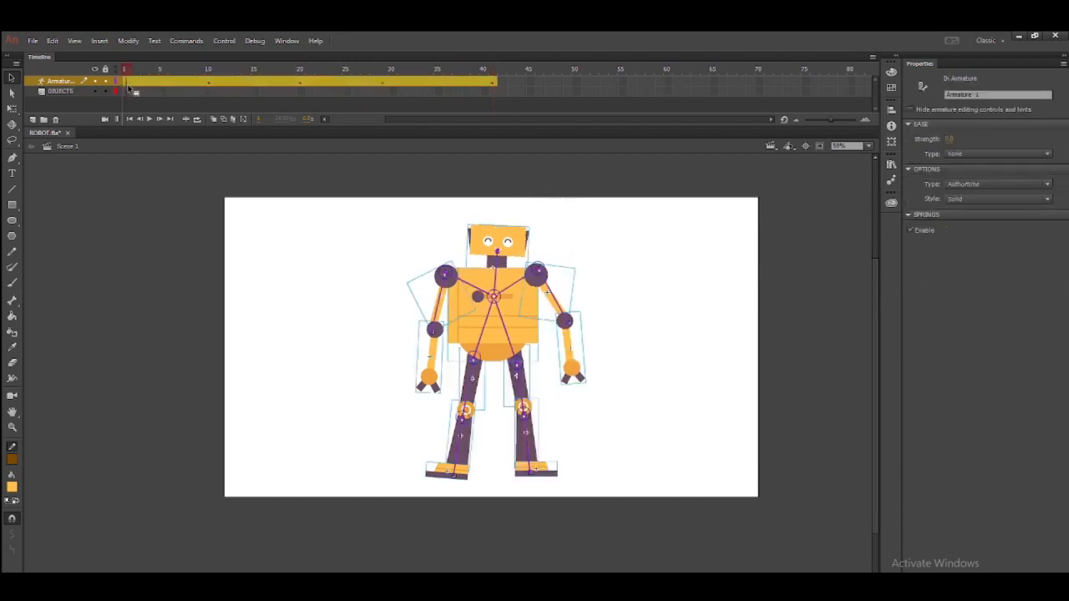
{"action": "left_click", "coordinate": [646, 81]}
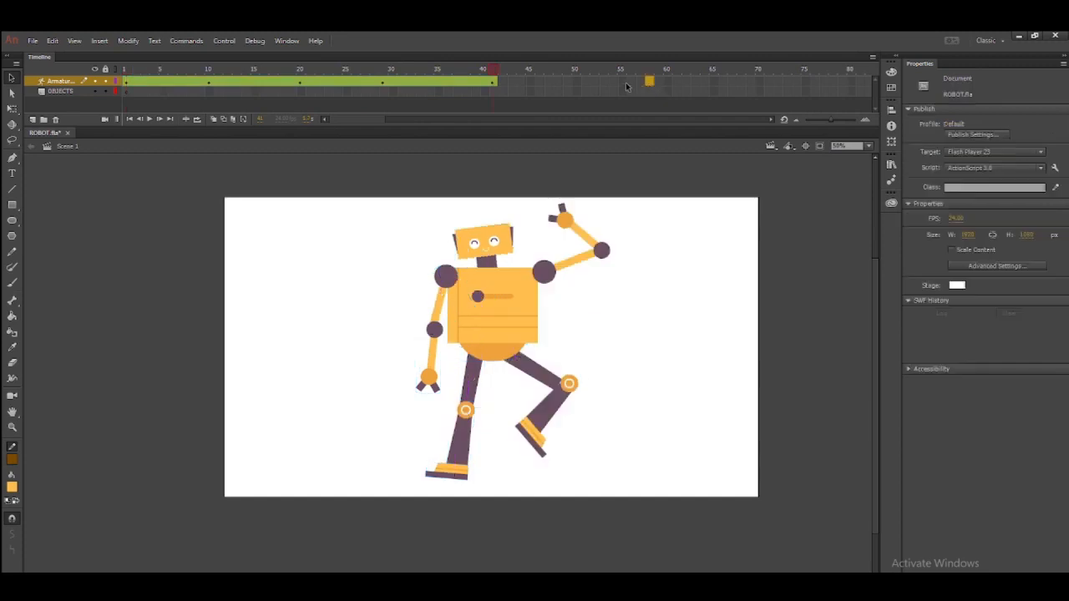
{"action": "key", "text": "F6"}
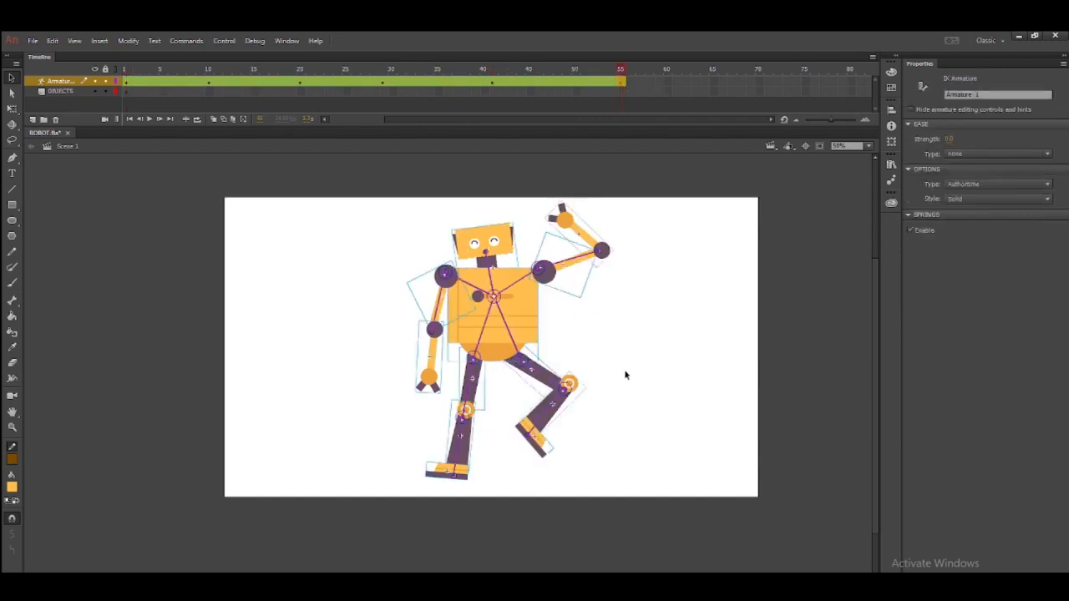
{"action": "left_click", "coordinate": [609, 239]}
{"action": "left_click_drag", "start_coordinate": [565, 220], "coordinate": [639, 308]}
{"action": "left_click_drag", "start_coordinate": [531, 434], "coordinate": [532, 473]}
{"action": "left_click", "coordinate": [498, 74]}
{"action": "key", "text": "Return"}
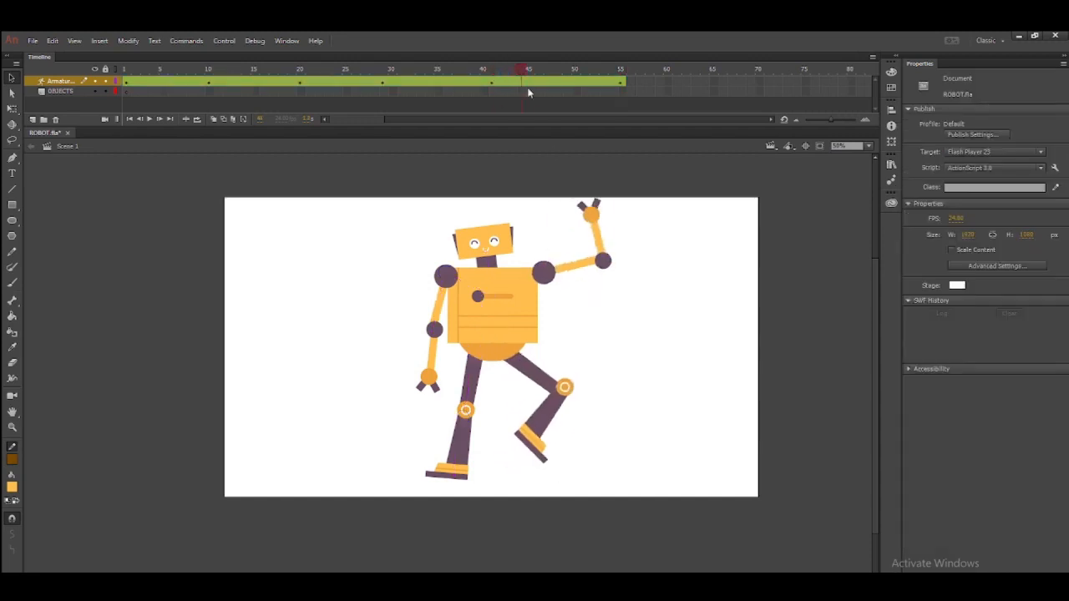
- Extend the armature to frame 65 and straighten the bent right-hand leg into a standing pose there
{"action": "left_click", "coordinate": [708, 94]}
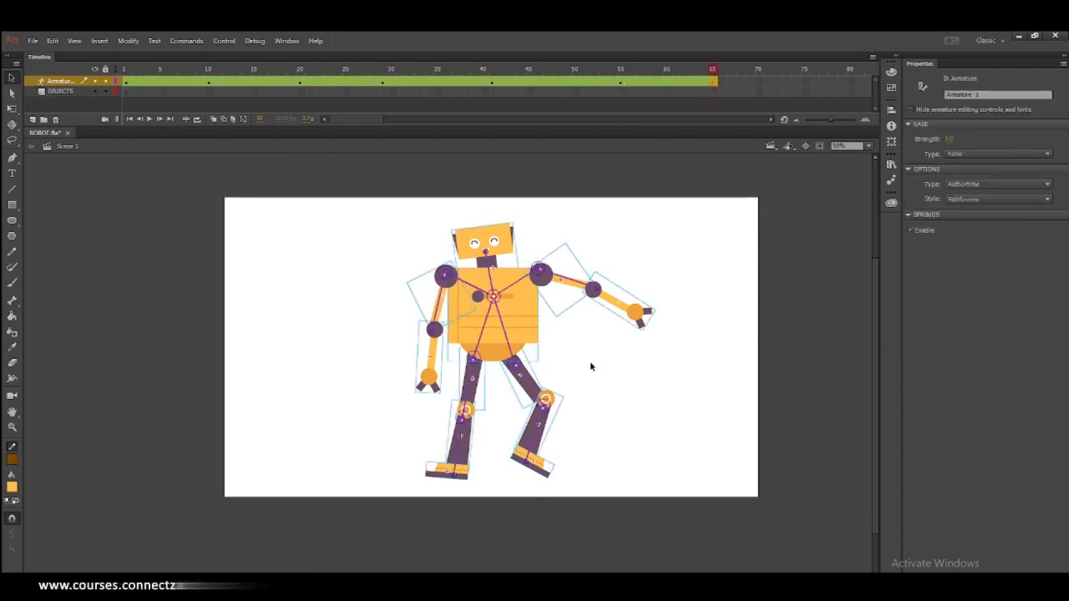
{"action": "left_click", "coordinate": [589, 361]}
{"action": "mouse_move", "coordinate": [526, 469]}
{"action": "left_mouse_down"}
{"action": "mouse_move", "coordinate": [531, 495]}
{"action": "mouse_move", "coordinate": [514, 453]}
{"action": "left_mouse_up"}
- At frame 65, bring the outstretched arm down beside the torso and straighten the tilted head
{"action": "left_click_drag", "start_coordinate": [640, 314], "coordinate": [563, 377]}
{"action": "left_click_drag", "start_coordinate": [546, 291], "coordinate": [540, 284]}
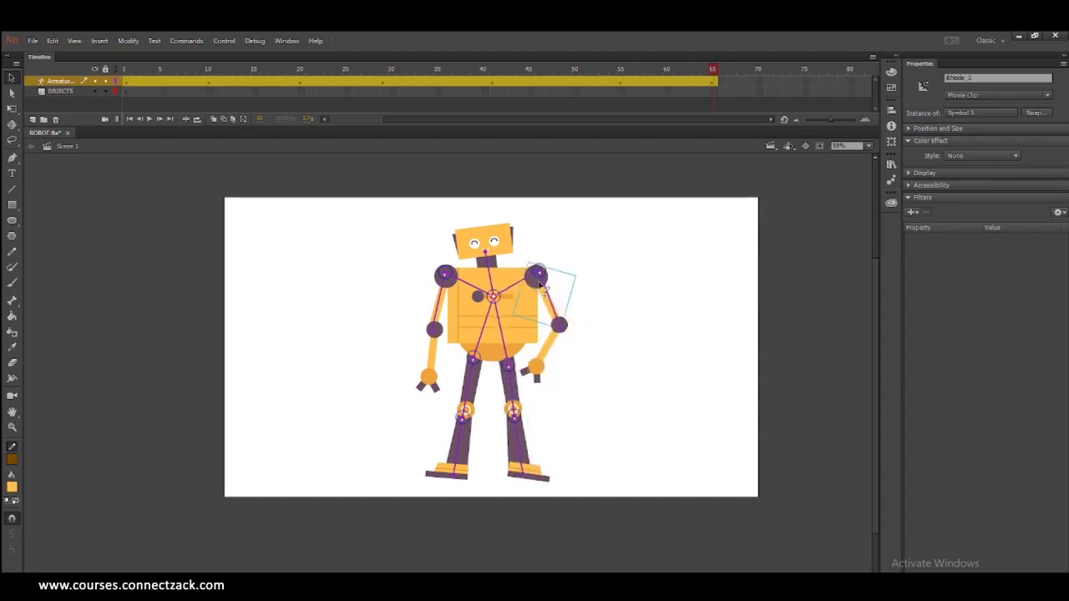
{"action": "left_click", "coordinate": [547, 372]}
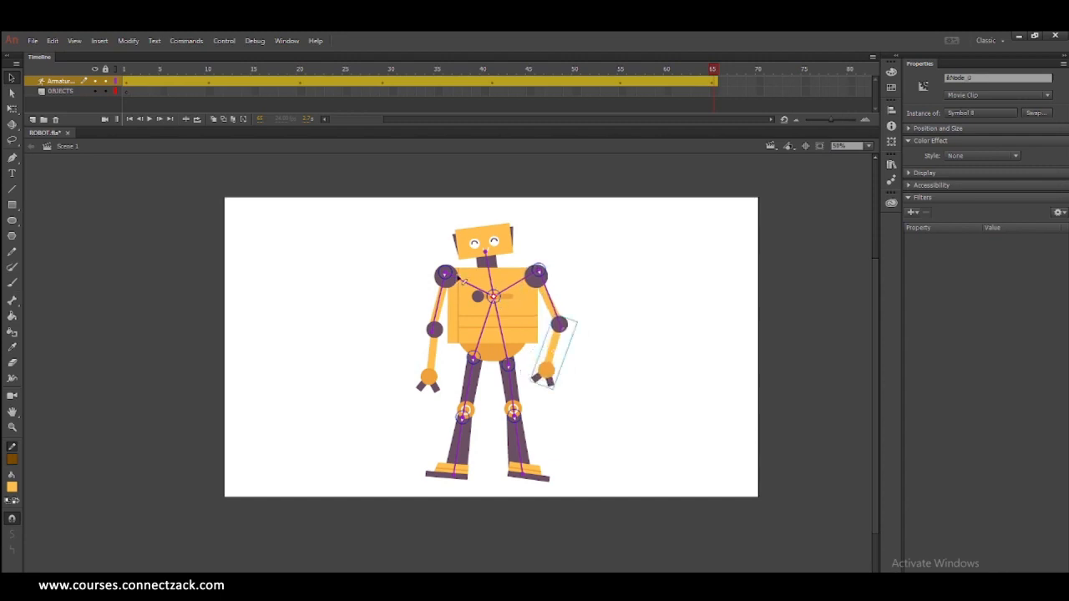
{"action": "left_click_drag", "start_coordinate": [504, 245], "coordinate": [501, 238]}
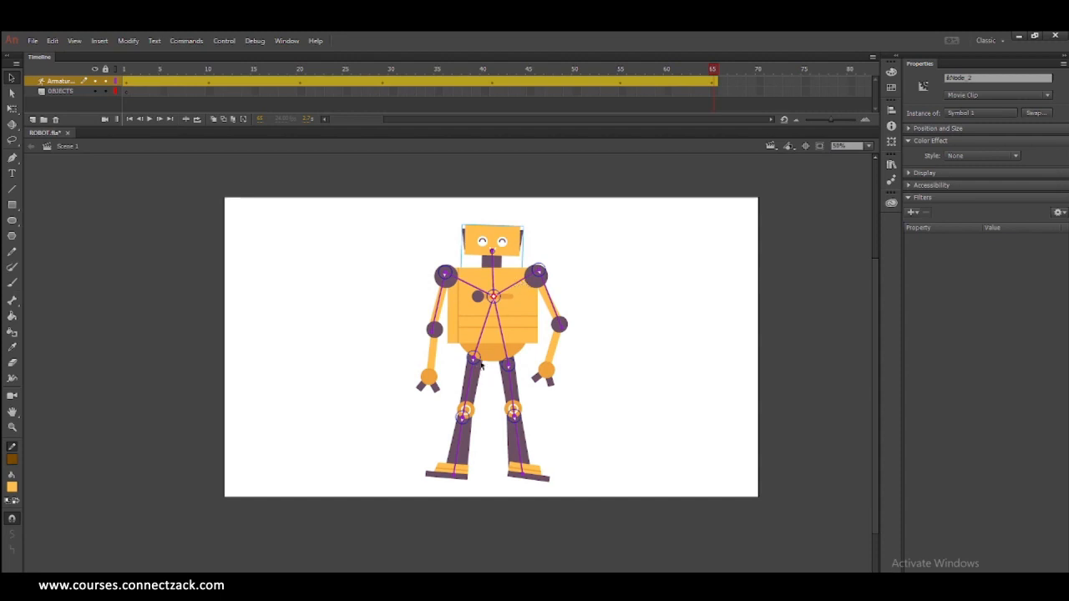
{"action": "left_click_drag", "start_coordinate": [544, 378], "coordinate": [556, 385]}
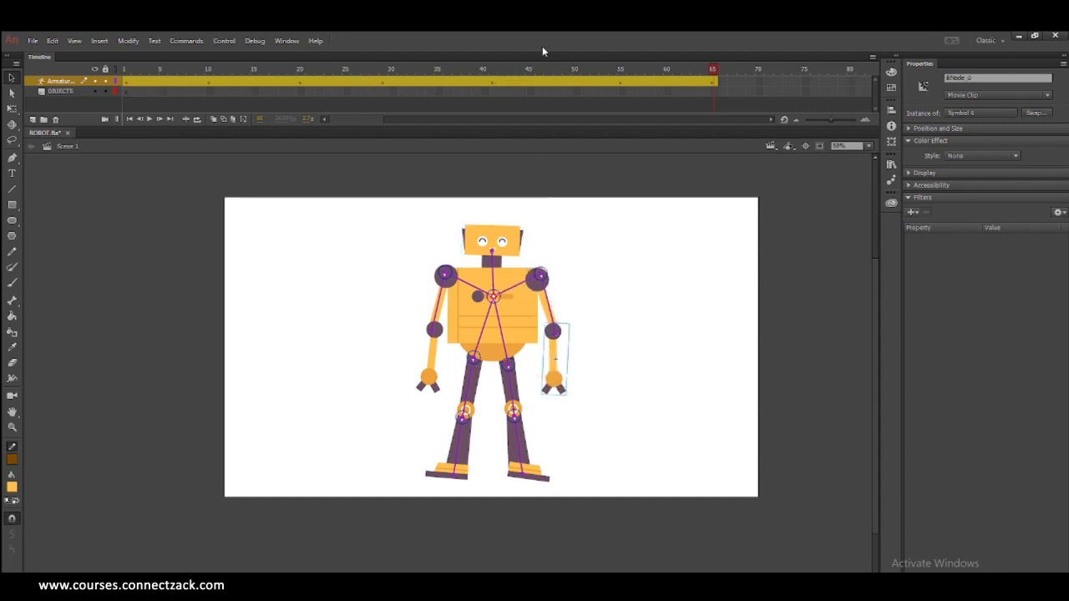
- Test the movie in the preview window, close it and replay the animation from the first frame on the timeline
{"action": "key", "text": "ctrl+Return"}
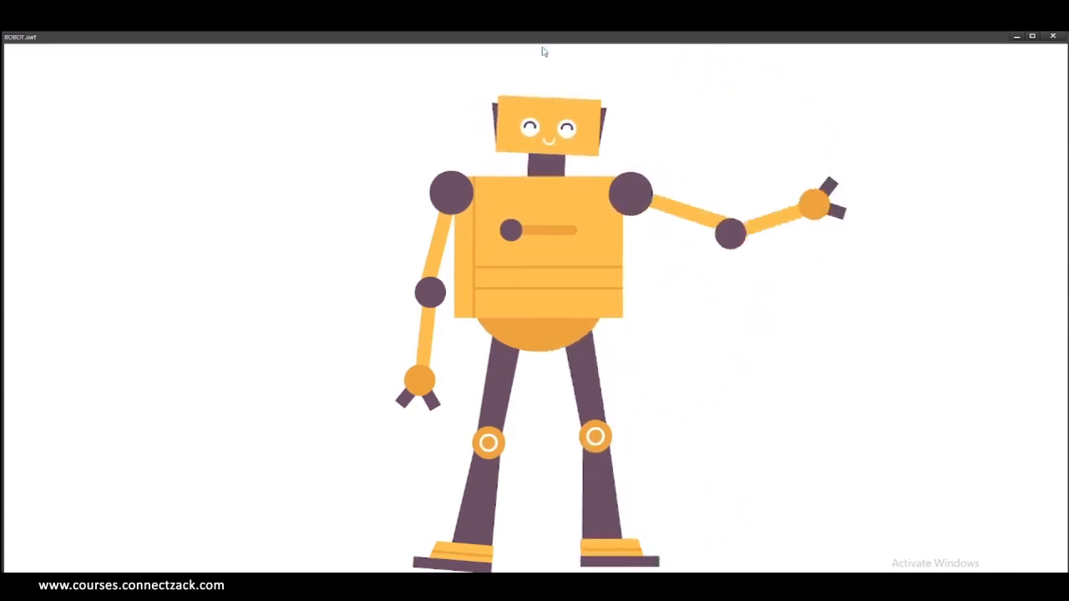
{"action": "left_click", "coordinate": [1052, 38]}
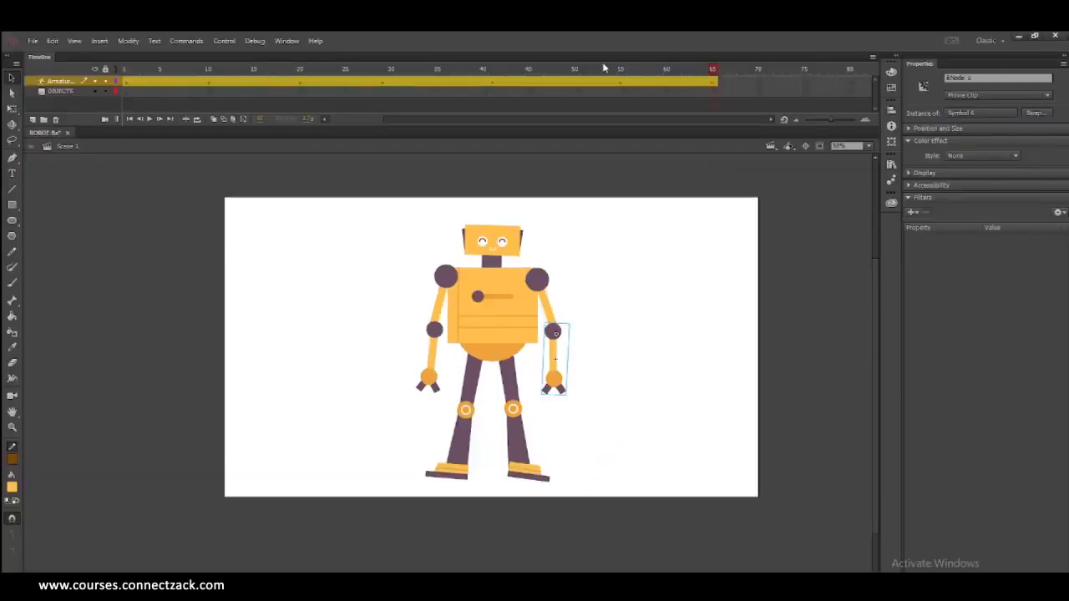
{"action": "left_click_drag", "start_coordinate": [603, 69], "coordinate": [83, 105]}
{"action": "key", "text": "Return"}
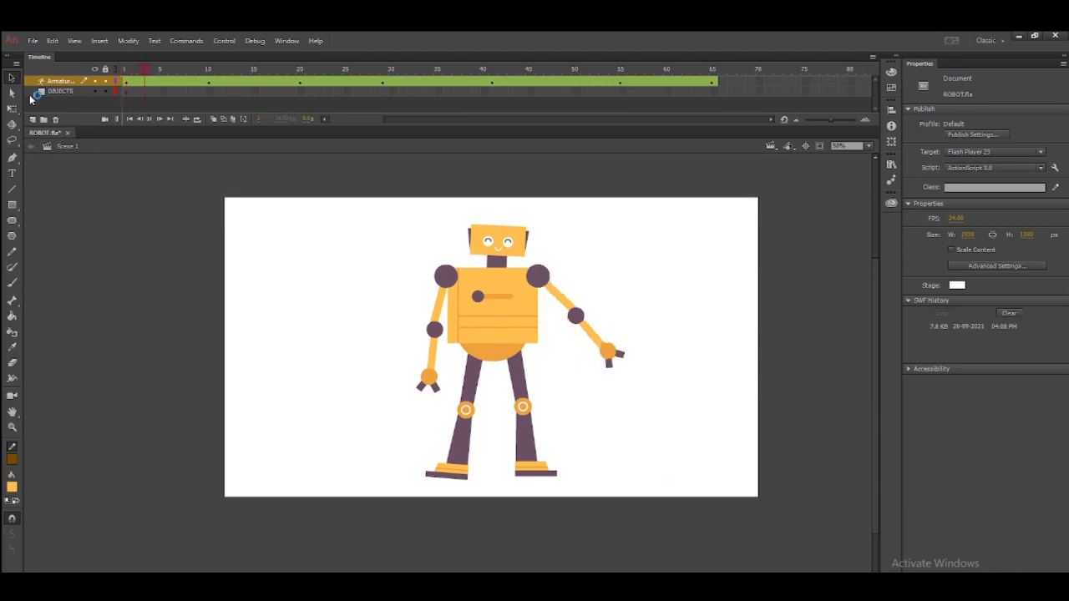